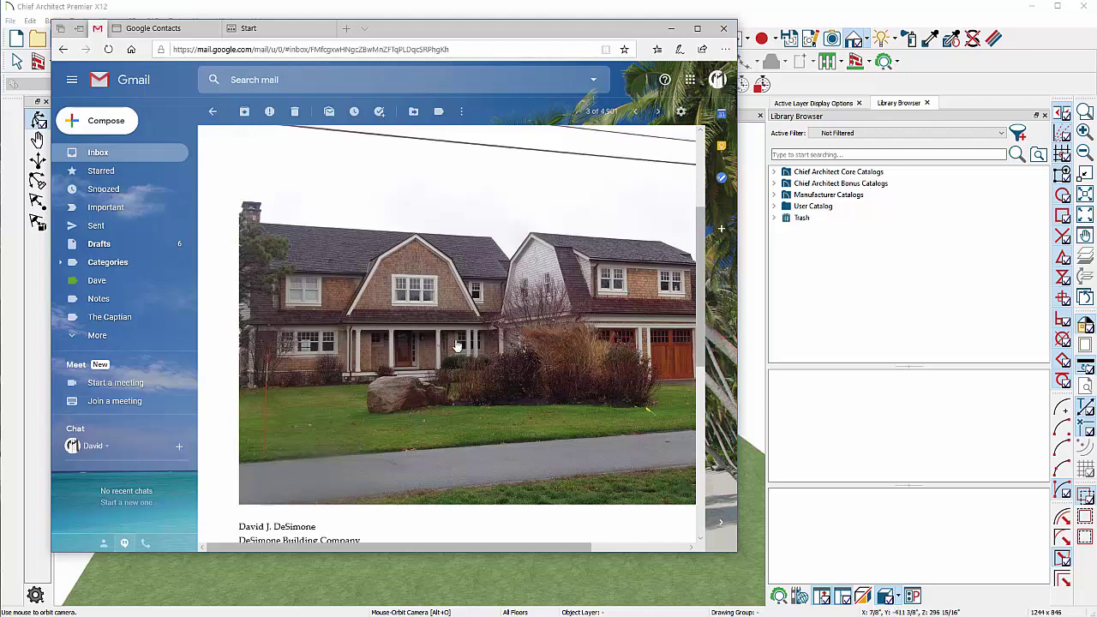
# - Bring the Chief Architect 3D house model in front of the Gmail reference photo
pyautogui.click(771, 113)
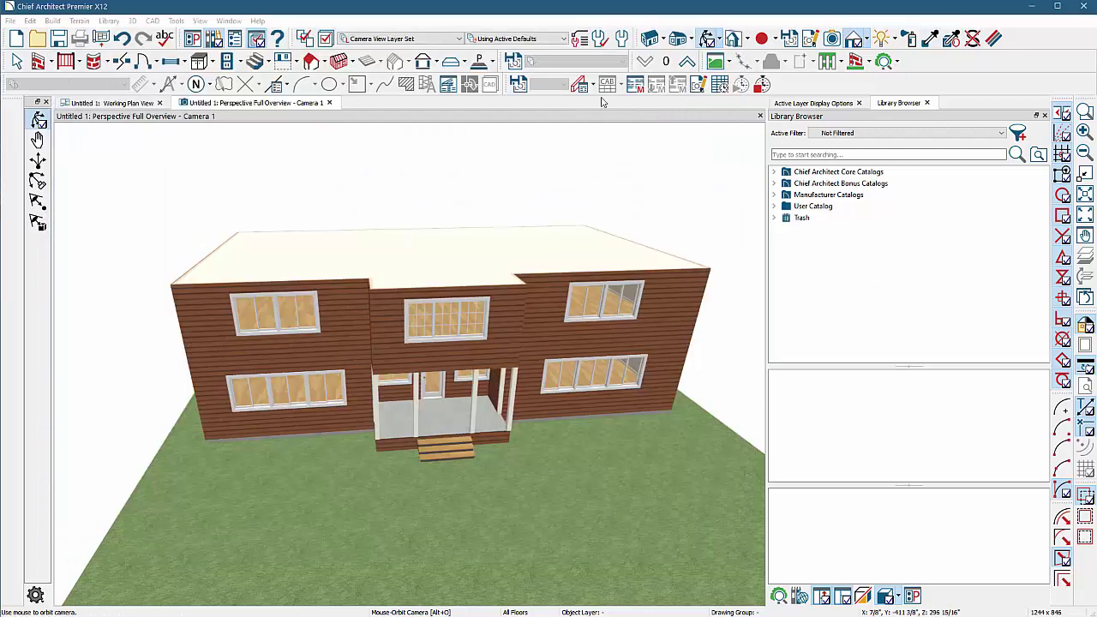
# - Show the Build Roof dialog's Roof Styles page listing hip, gable and gambrel roof types
pyautogui.click(311, 61)
pyautogui.moveTo(495, 188); pyautogui.dragTo(313, 61)
pyautogui.click(211, 178)
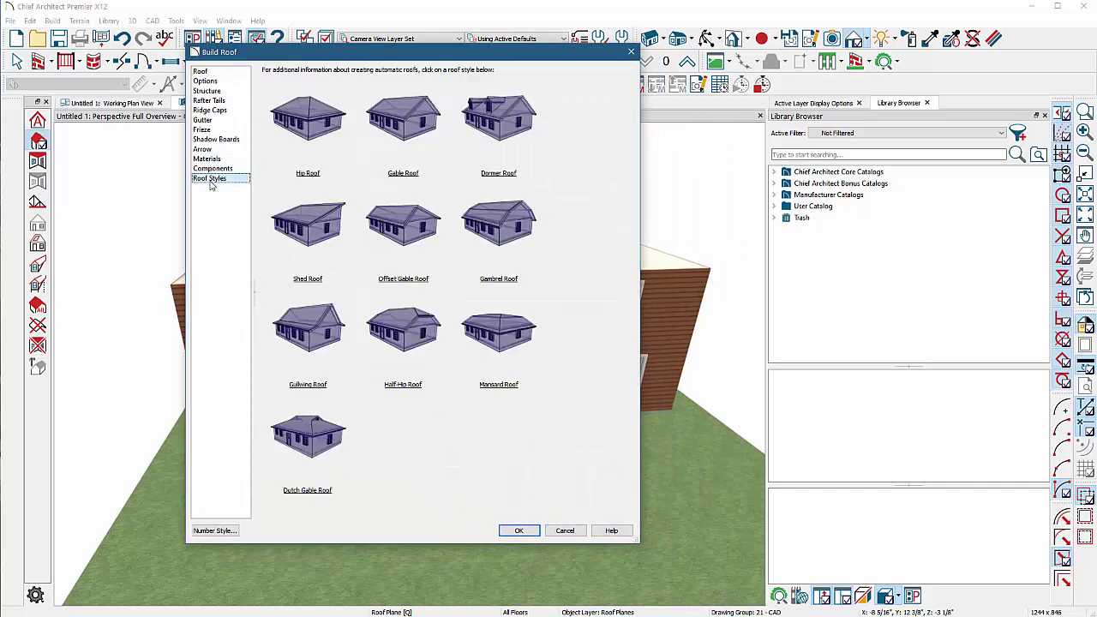
pyautogui.click(505, 224)
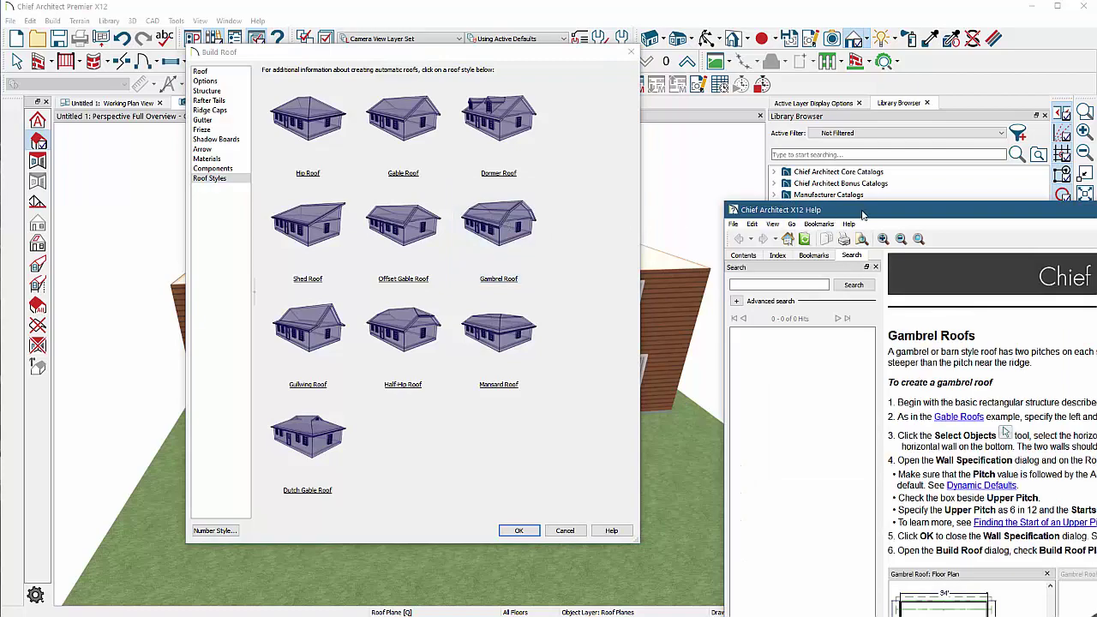
pyautogui.moveTo(848, 201); pyautogui.dragTo(315, 22)
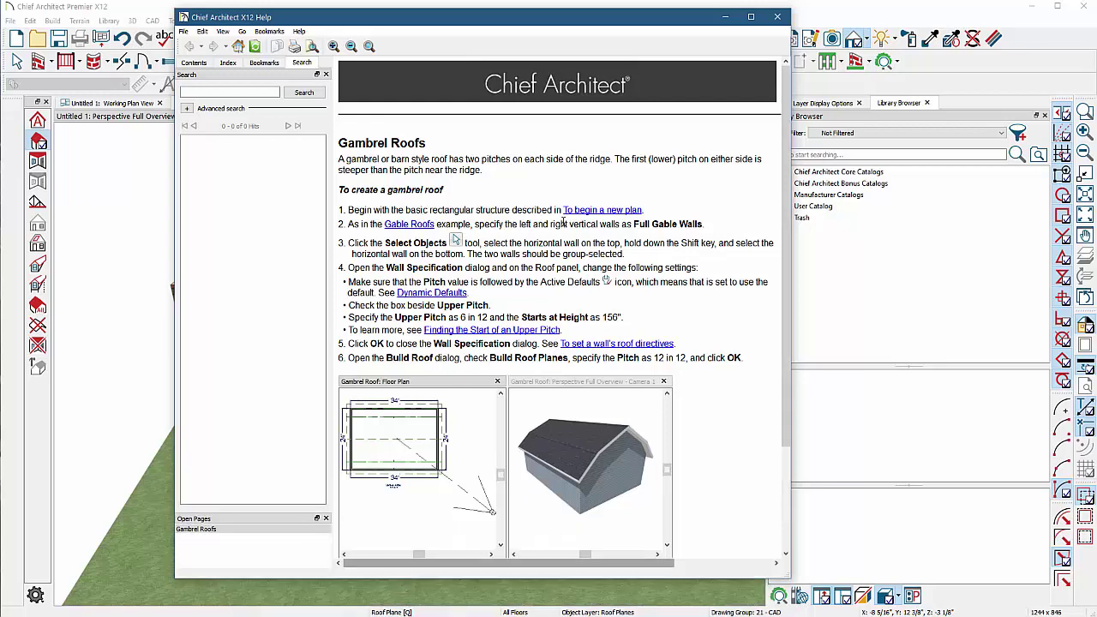
pyautogui.scroll(-3, 486, 347)
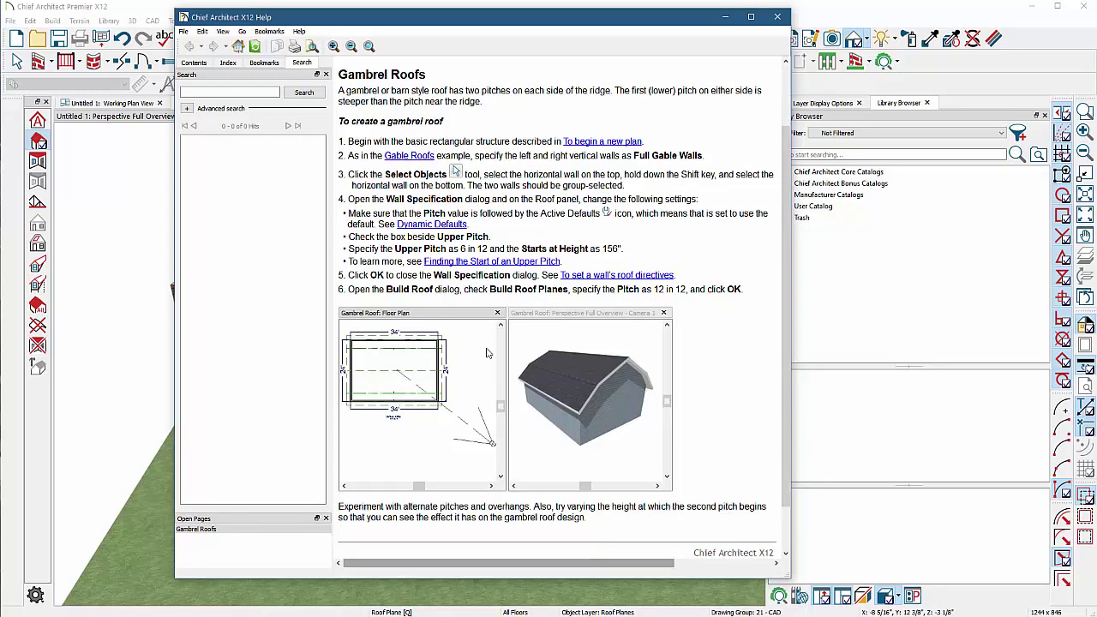
pyautogui.scroll(3, 486, 351)
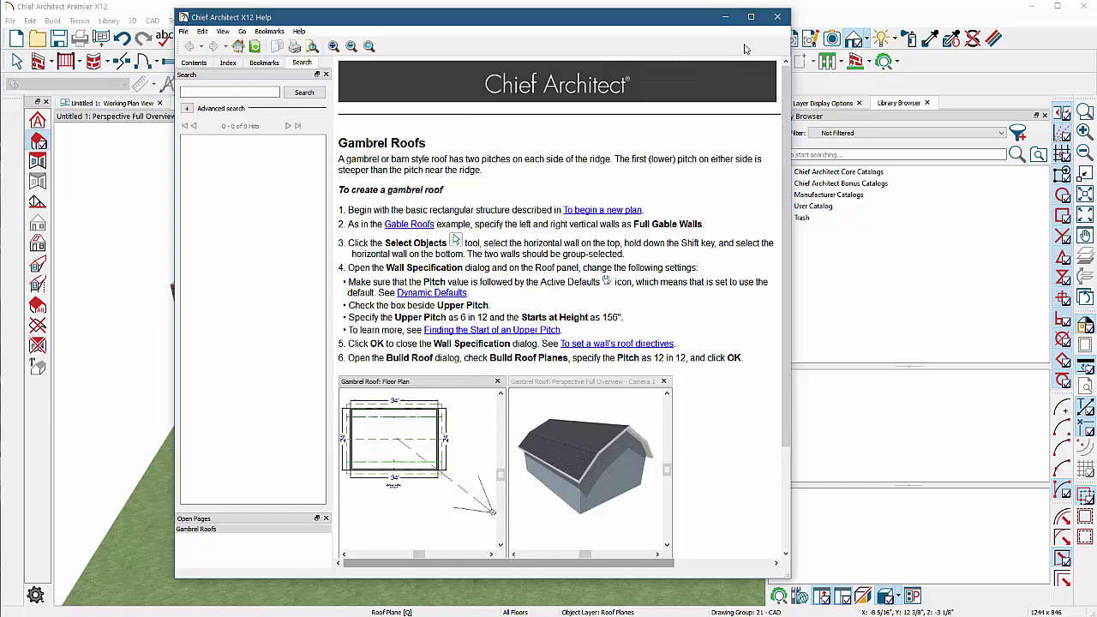
pyautogui.click(778, 18)
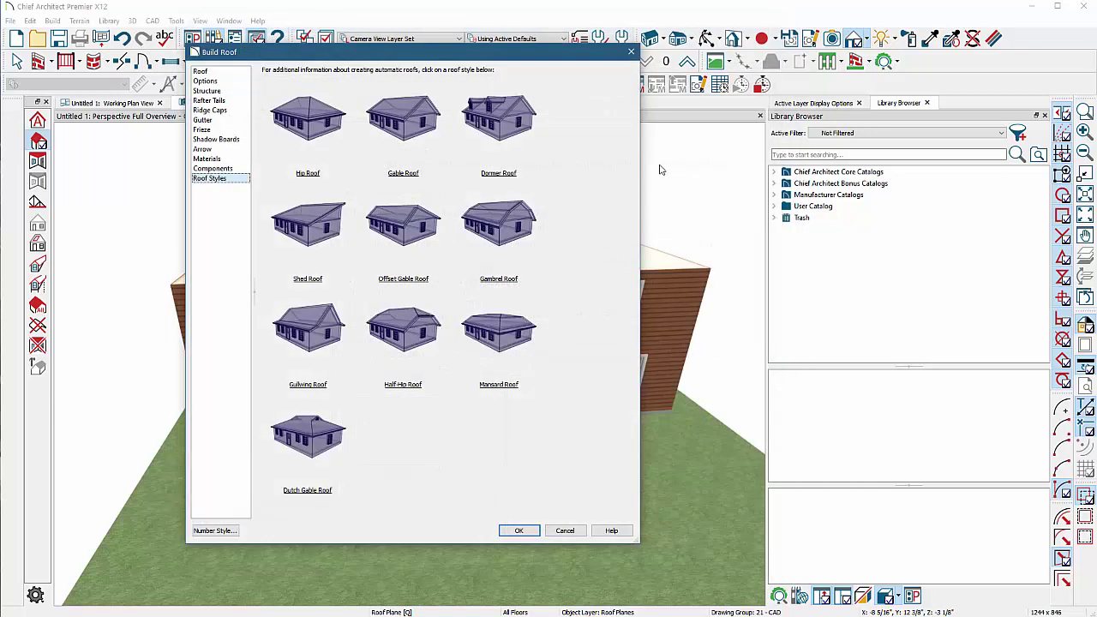
# - Close Build Roof without building a roof and orbit the 3D view to see the flat roof
pyautogui.click(631, 53)
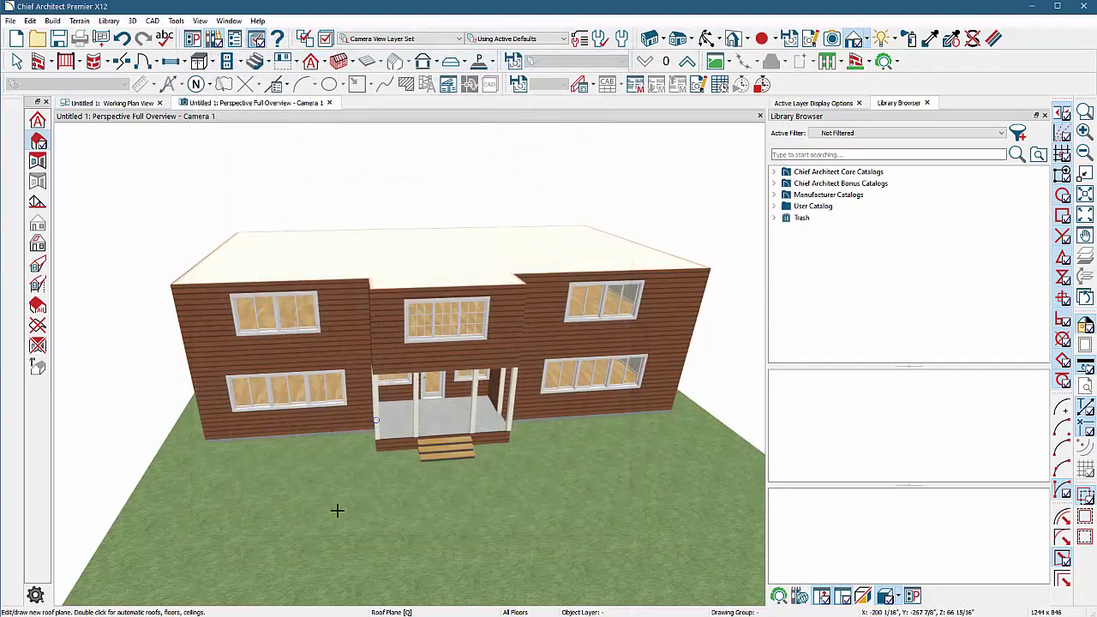
pyautogui.click(707, 39)
pyautogui.moveTo(440, 293)
pyautogui.mouseDown()
pyautogui.moveTo(625, 245)
pyautogui.moveTo(645, 335)
pyautogui.moveTo(392, 257)
pyautogui.moveTo(497, 277)
pyautogui.moveTo(369, 292)
pyautogui.moveTo(424, 322)
pyautogui.moveTo(436, 294)
pyautogui.mouseUp()
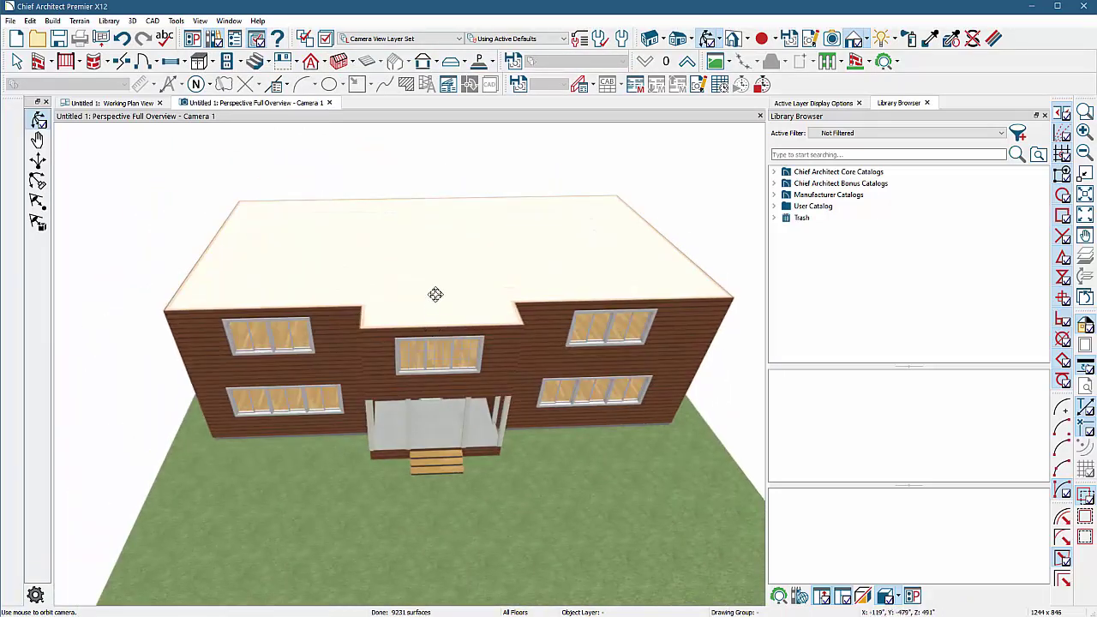
# - Switch to the Working Plan View floor plan of the house and porch
pyautogui.click(129, 104)
pyautogui.scroll(-2, 326, 532)
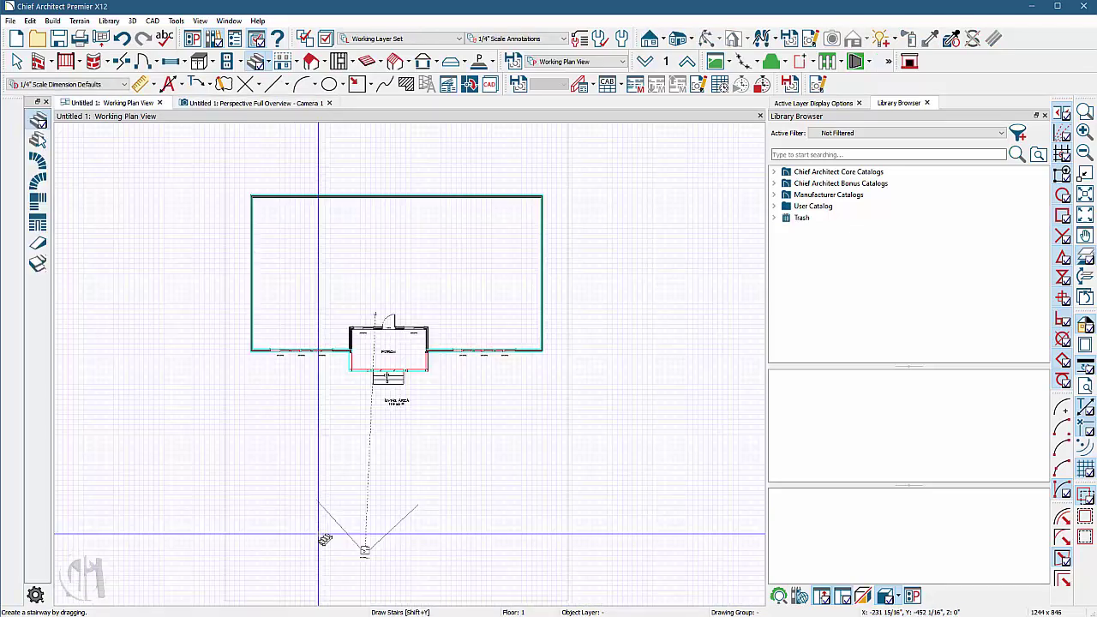
pyautogui.scroll(2, 455, 215)
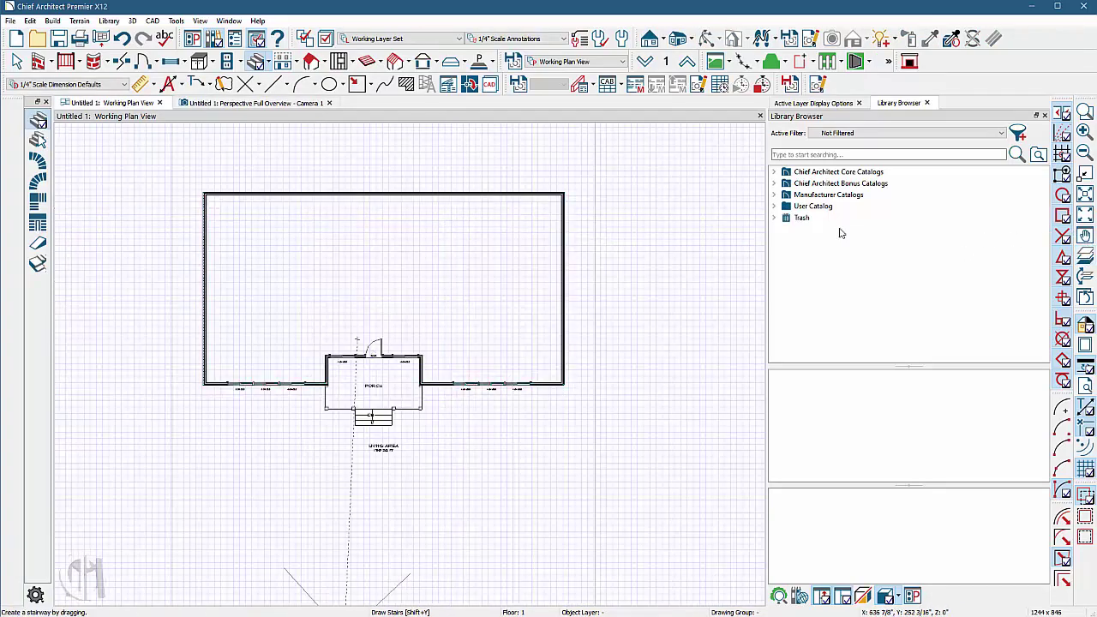
# - On the second floor, draw rear and front roof planes along the top and bottom walls, showing the Roof Planes layer
pyautogui.click(686, 62)
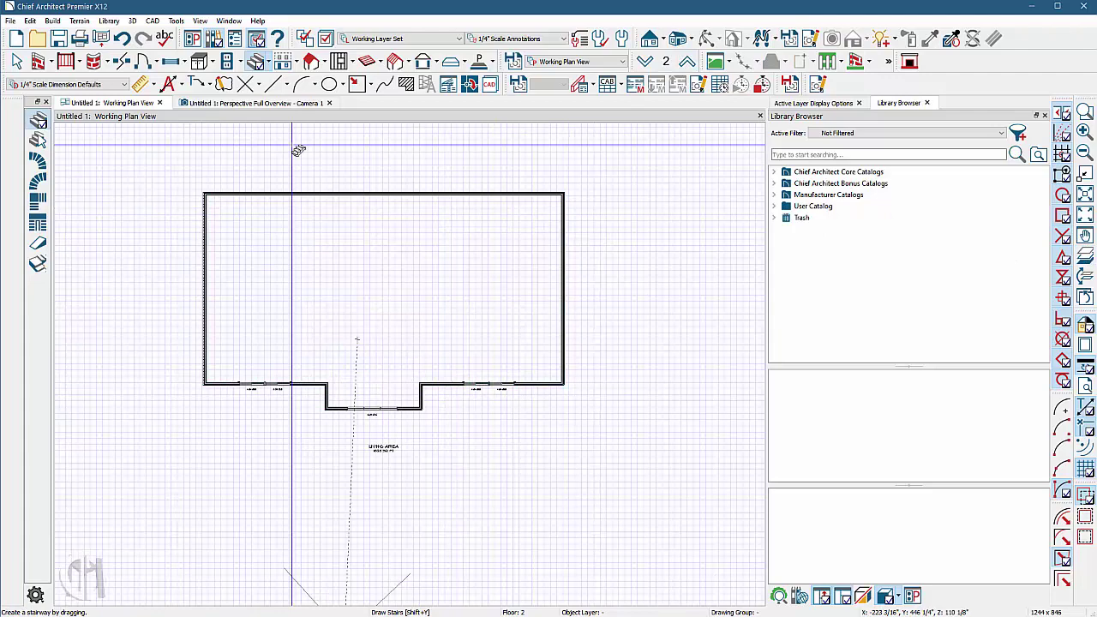
pyautogui.click(311, 62)
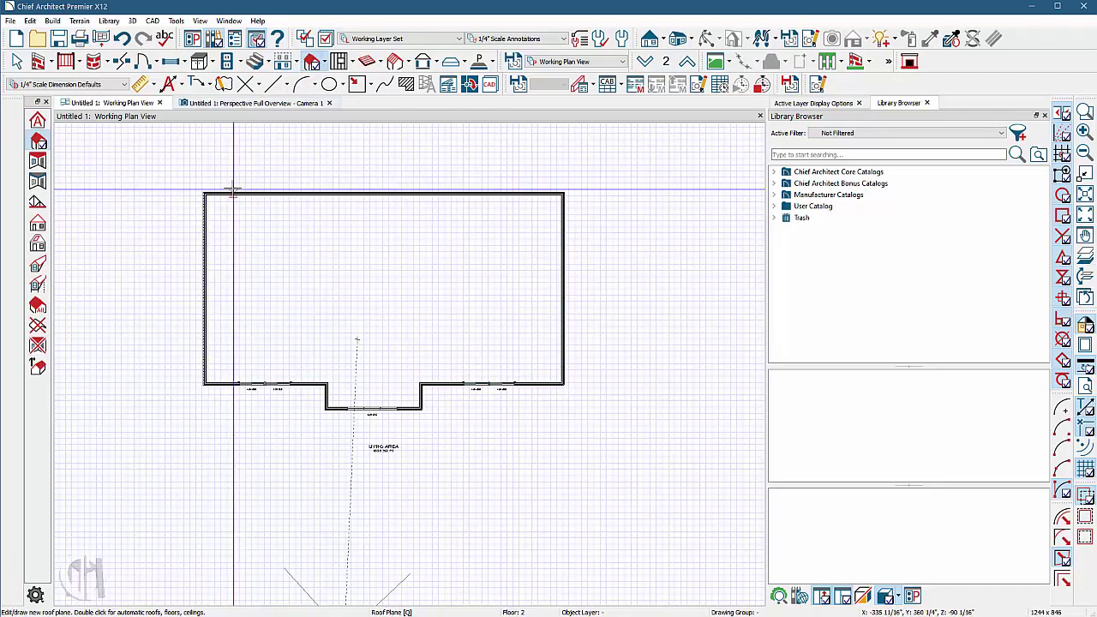
pyautogui.moveTo(232, 182); pyautogui.dragTo(429, 186)
pyautogui.click(403, 279)
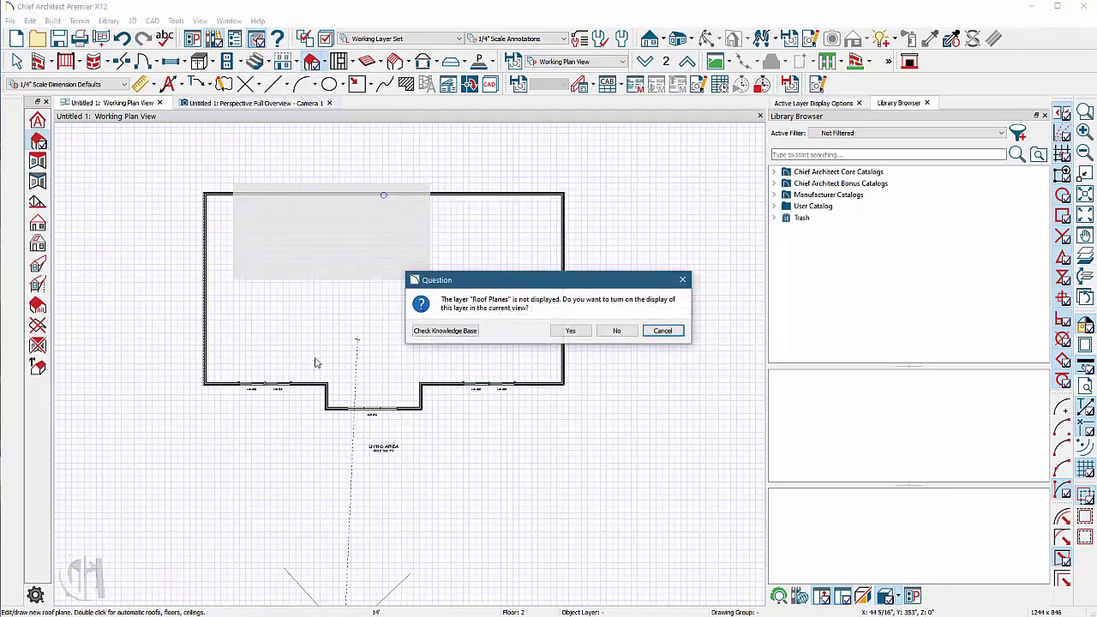
pyautogui.click(577, 337)
pyautogui.scroll(2, 257, 390)
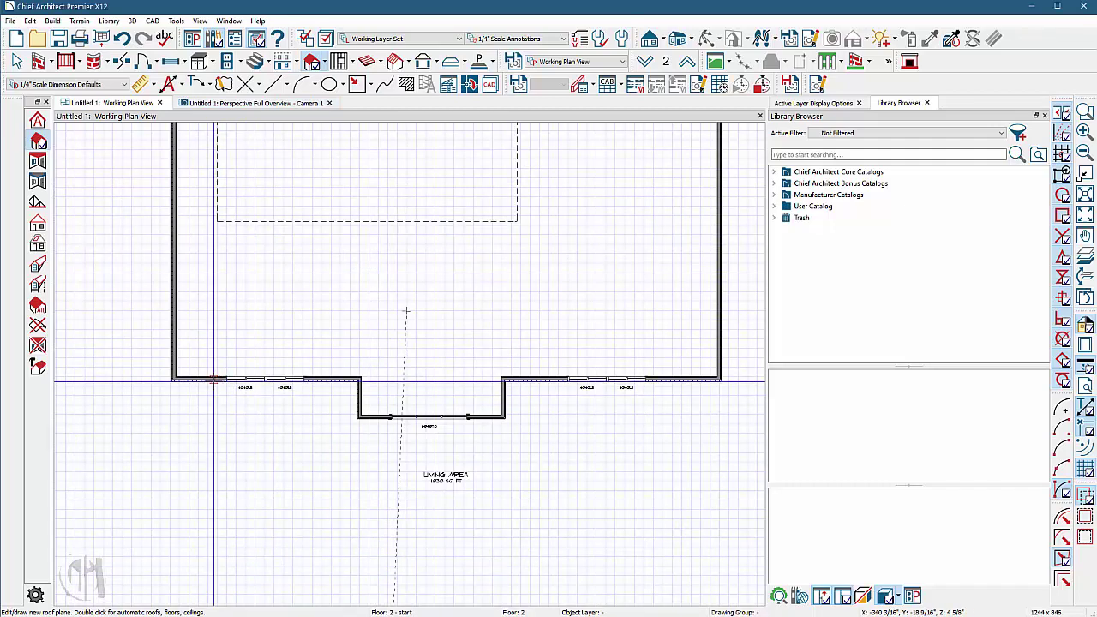
pyautogui.moveTo(213, 380); pyautogui.dragTo(472, 377)
pyautogui.click(412, 263)
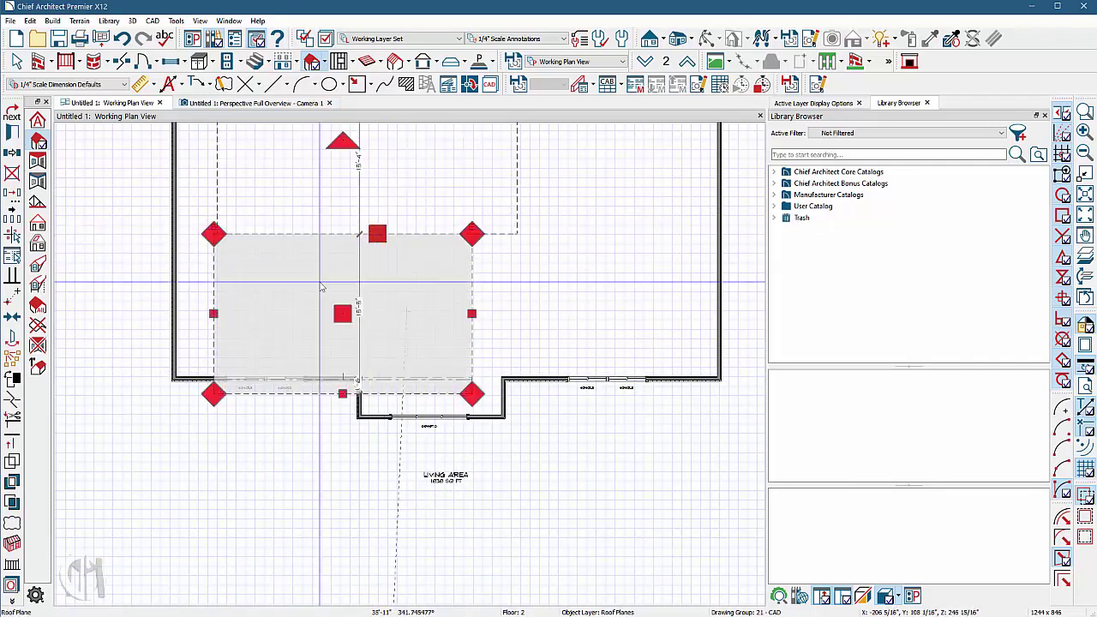
# - Extend both roof planes past the left and right walls and view the gable roof in 3D
pyautogui.scroll(-2, 247, 224)
pyautogui.click(248, 226)
pyautogui.moveTo(248, 219); pyautogui.dragTo(208, 219)
pyautogui.click(247, 275)
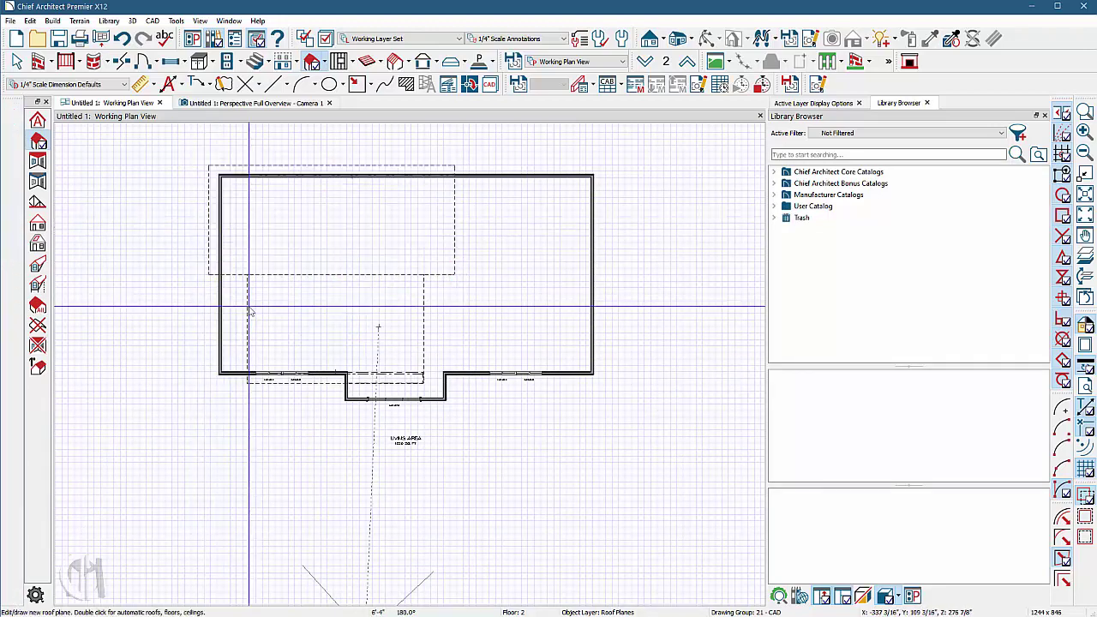
pyautogui.moveTo(247, 275); pyautogui.dragTo(208, 274)
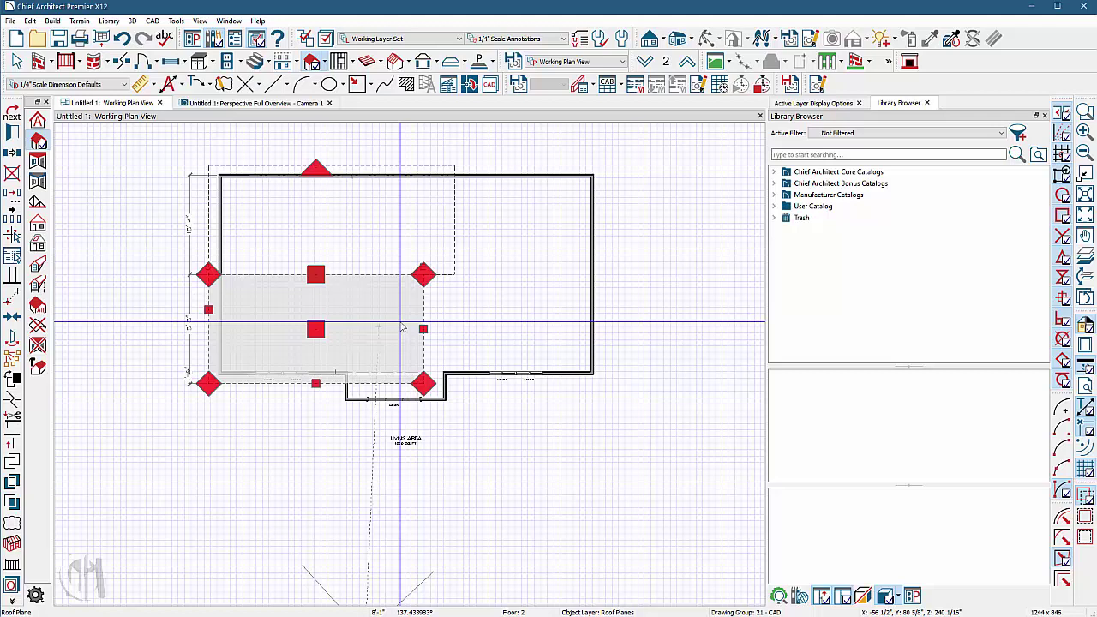
pyautogui.moveTo(423, 326); pyautogui.dragTo(609, 329)
pyautogui.click(459, 244)
pyautogui.moveTo(459, 244); pyautogui.dragTo(608, 218)
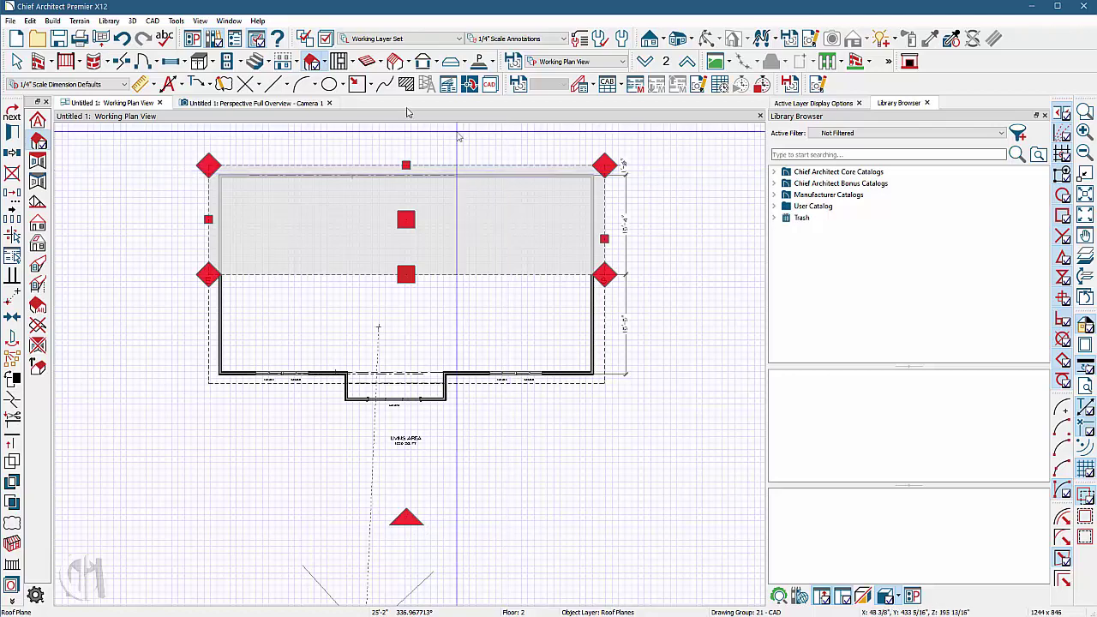
pyautogui.click(295, 103)
pyautogui.moveTo(316, 275); pyautogui.dragTo(401, 289)
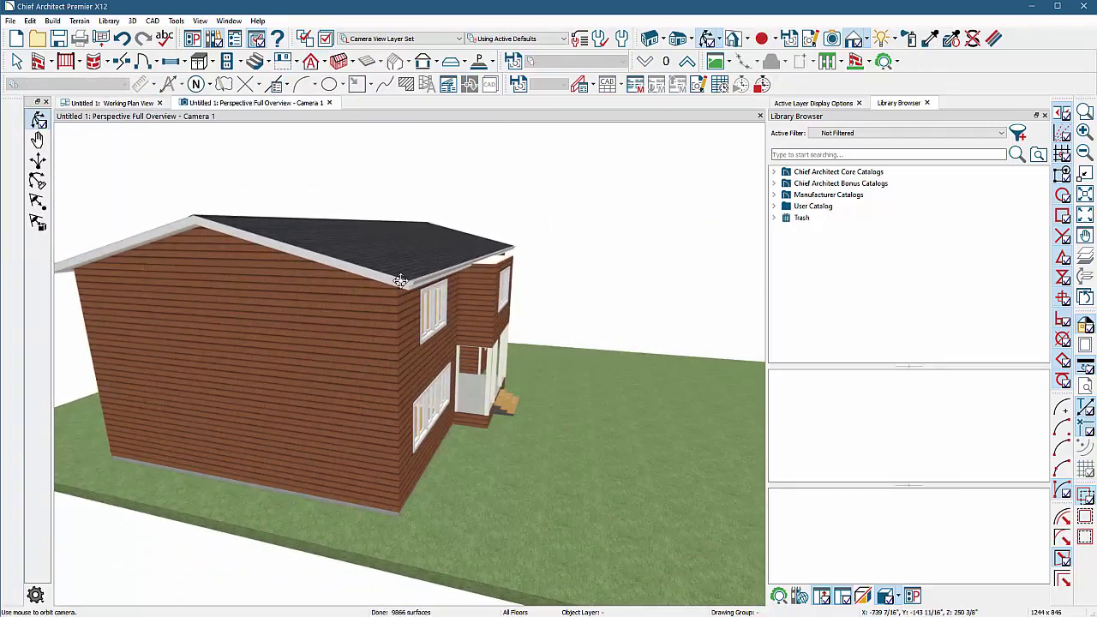
# - Pick the back roof plane from a top view and give it a 3-in-12 pitch in Roof Plane Specification
pyautogui.moveTo(264, 246); pyautogui.dragTo(265, 297)
pyautogui.press('space')
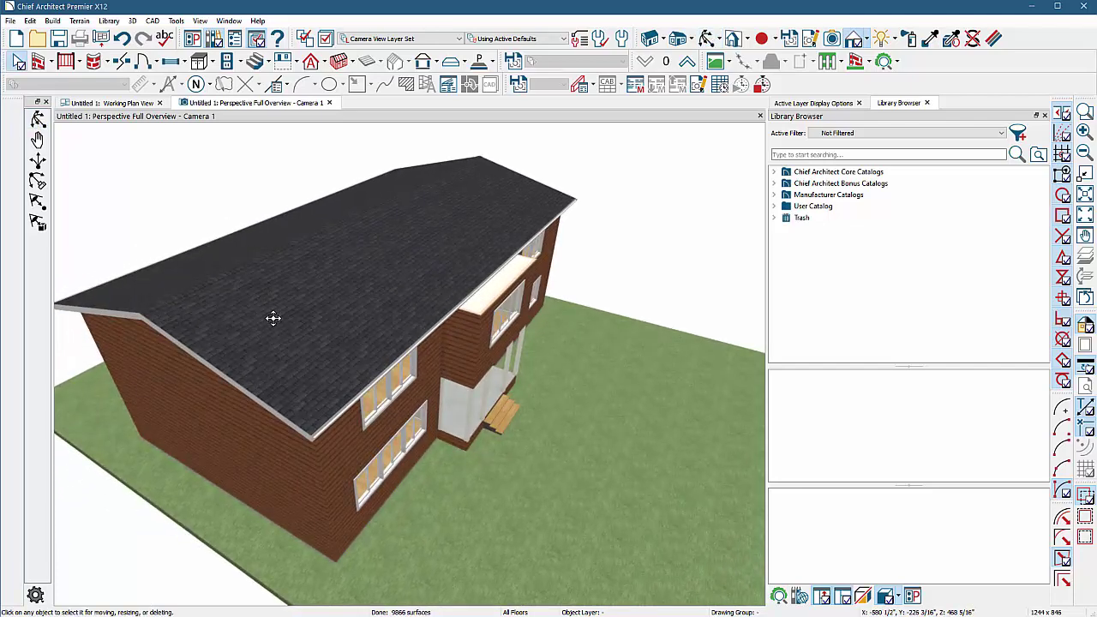
pyautogui.click(275, 324)
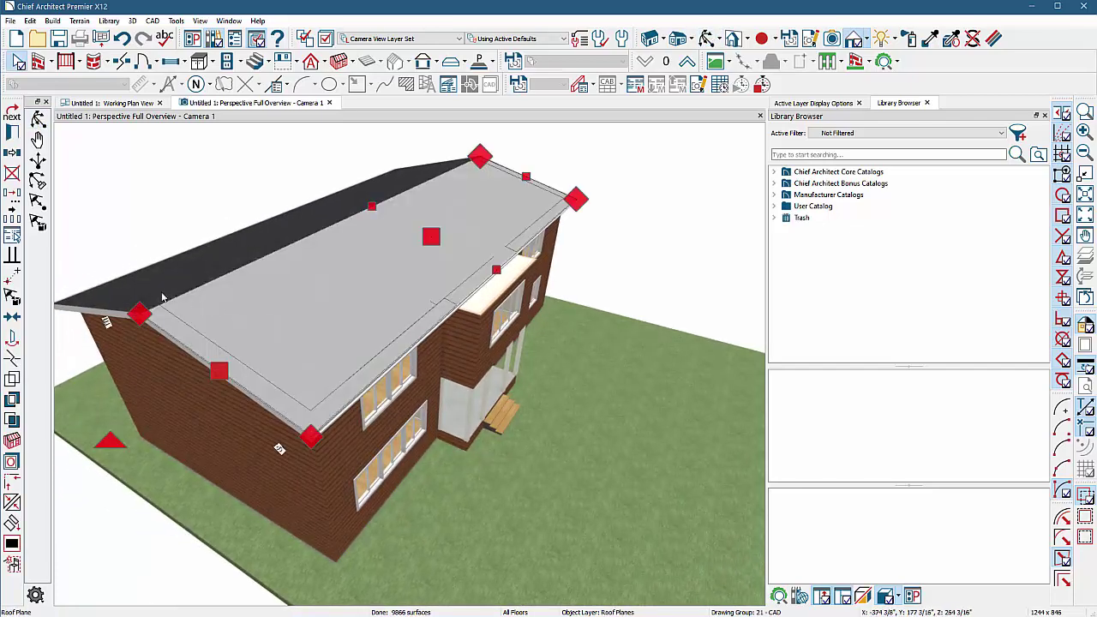
pyautogui.click(163, 297)
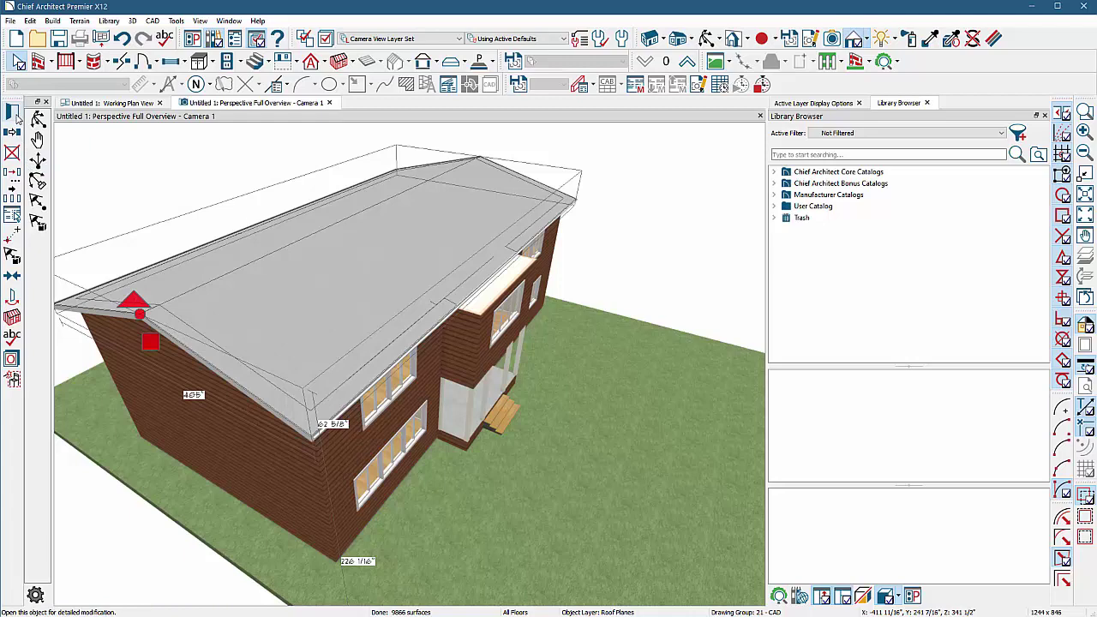
pyautogui.click(289, 332)
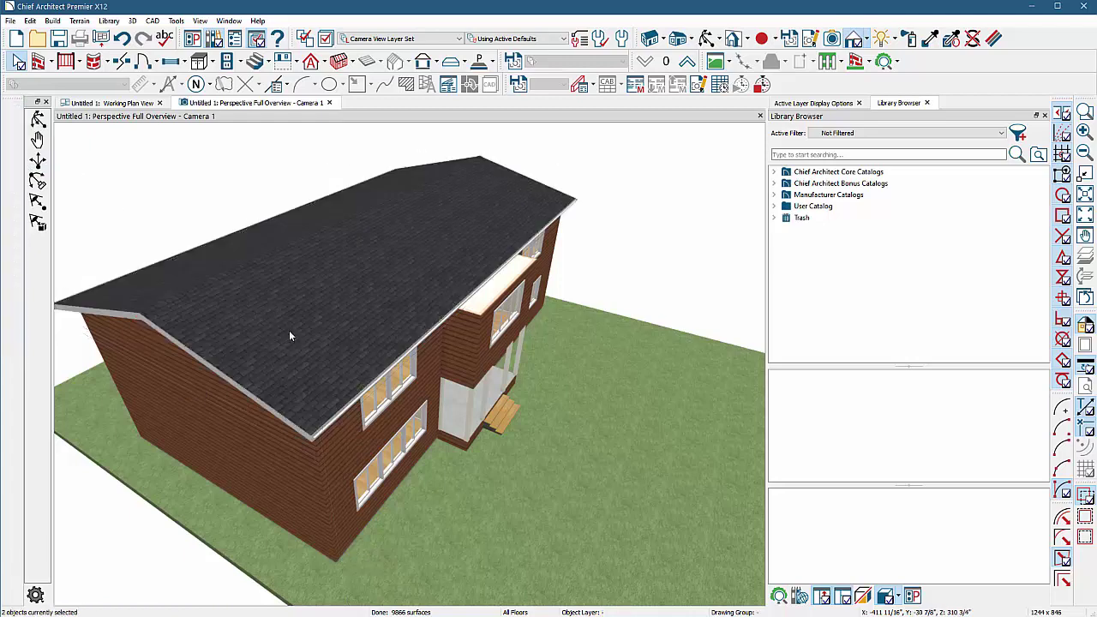
pyautogui.click(209, 262)
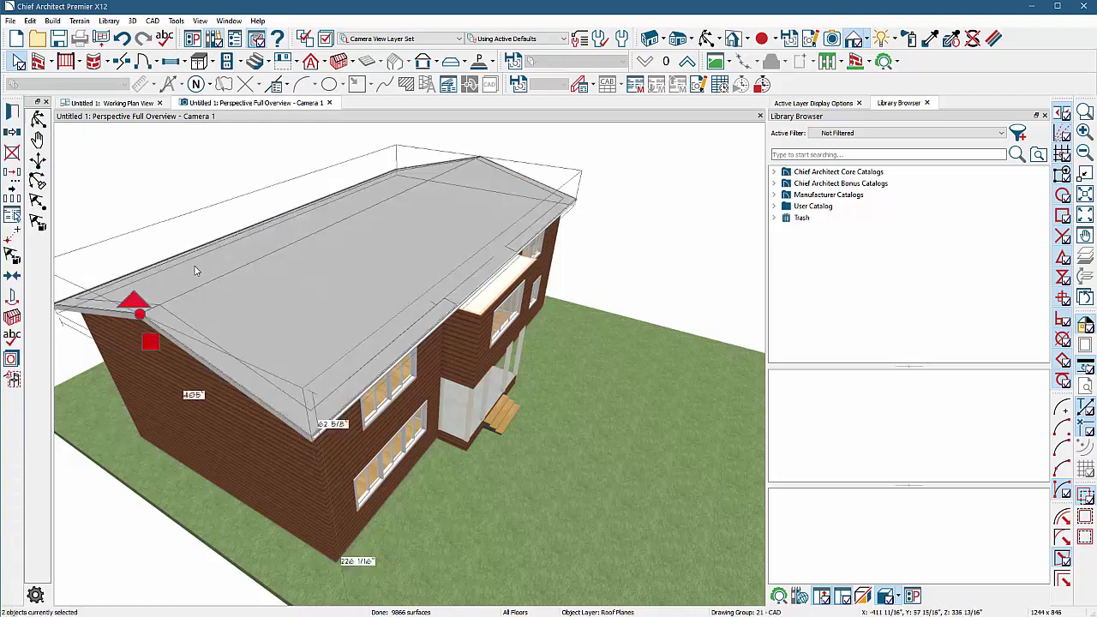
pyautogui.click(14, 114)
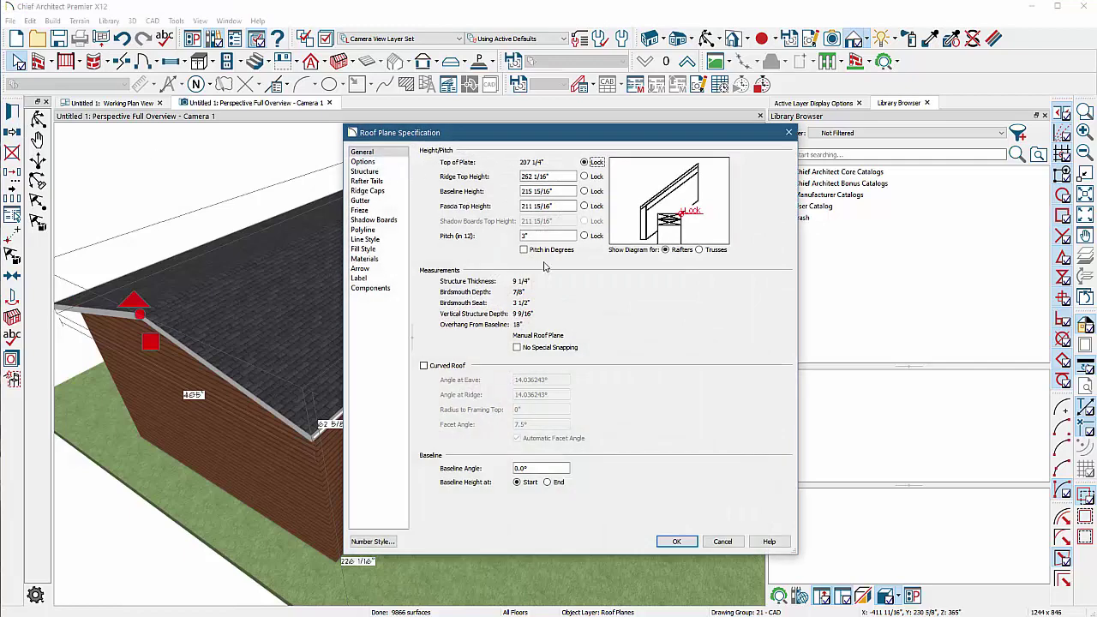
pyautogui.press('Return')
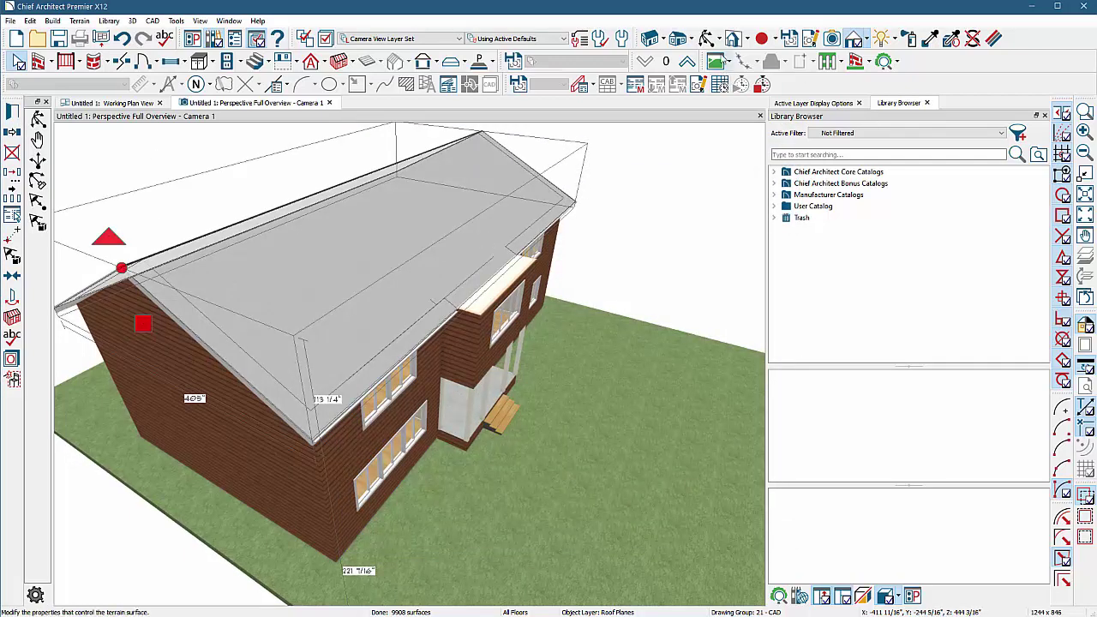
# - Orbit to a front view of the house, then return to Working Plan View and zoom to inspect the front bump-out
pyautogui.click(706, 38)
pyautogui.moveTo(343, 300); pyautogui.dragTo(482, 306)
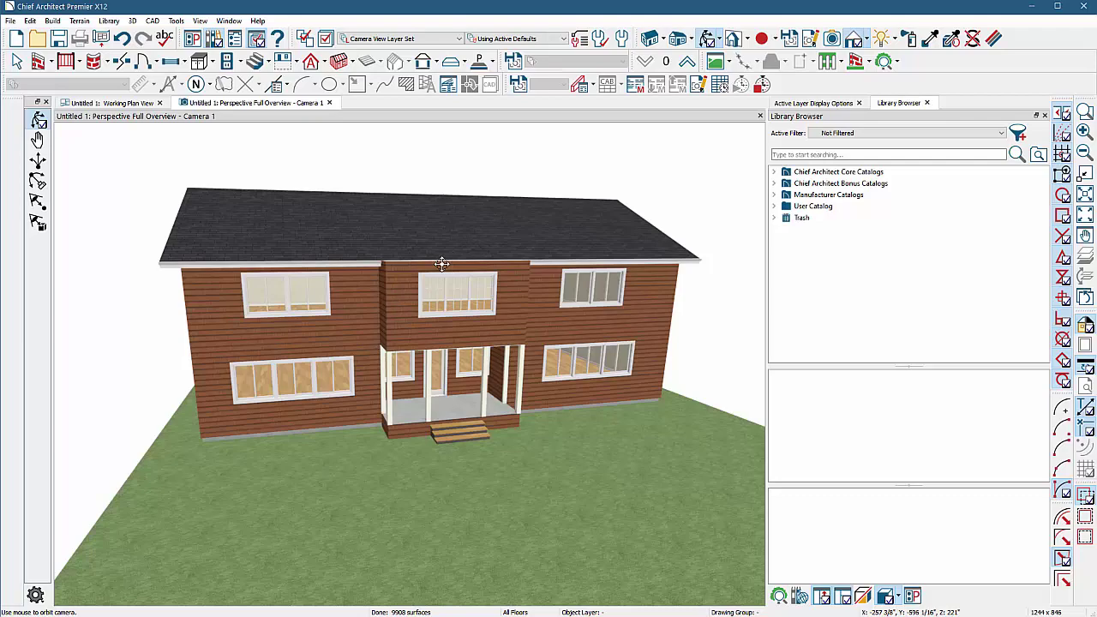
pyautogui.click(101, 103)
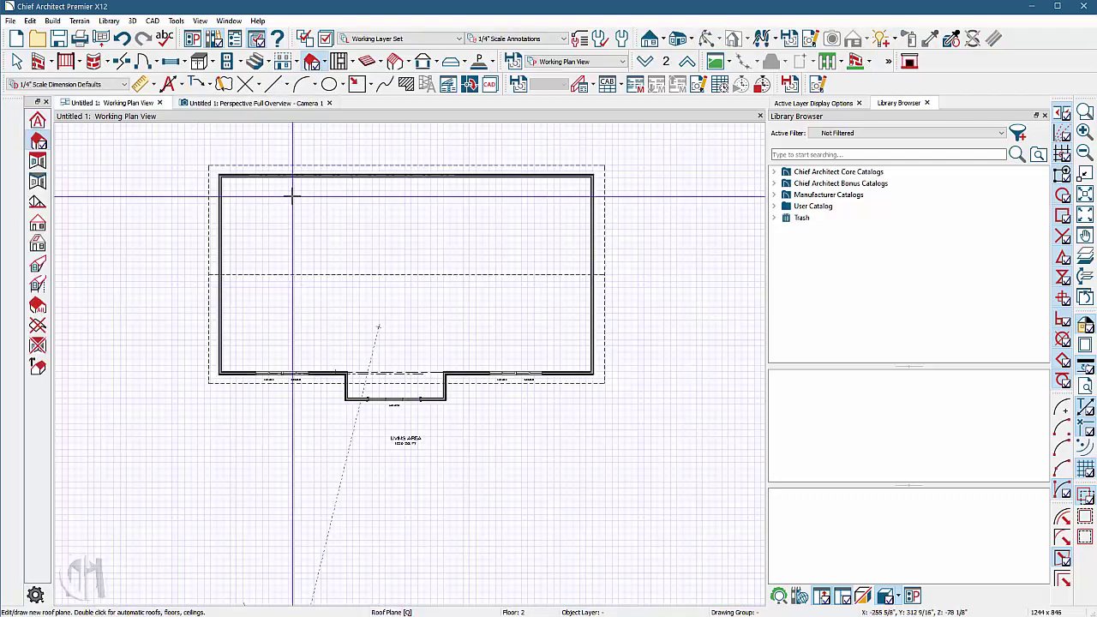
pyautogui.scroll(5, 362, 369)
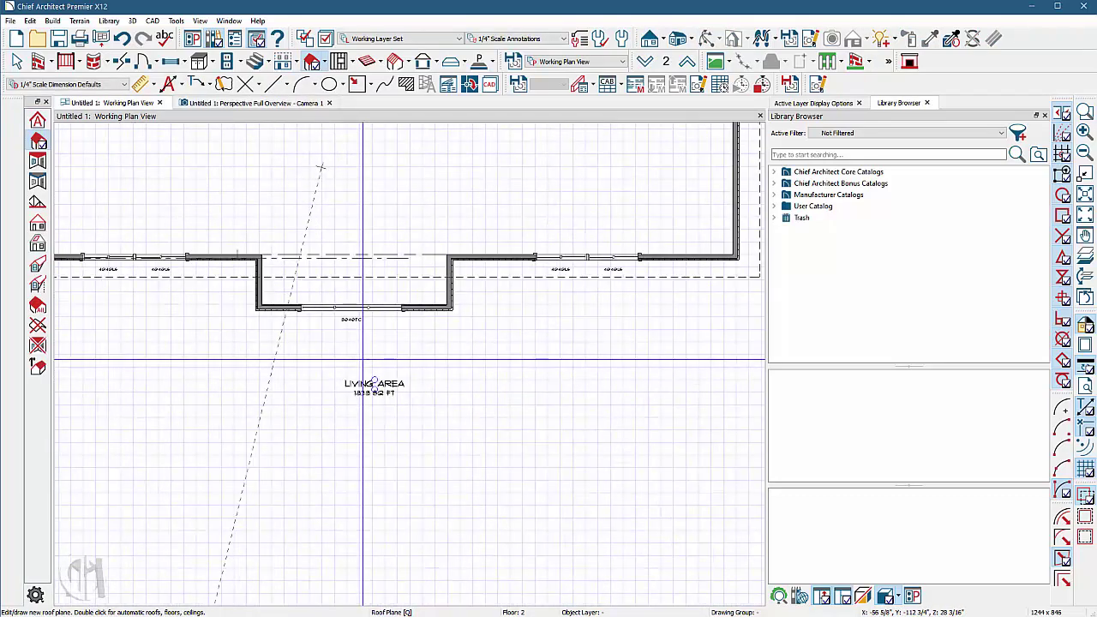
pyautogui.scroll(-4, 362, 359)
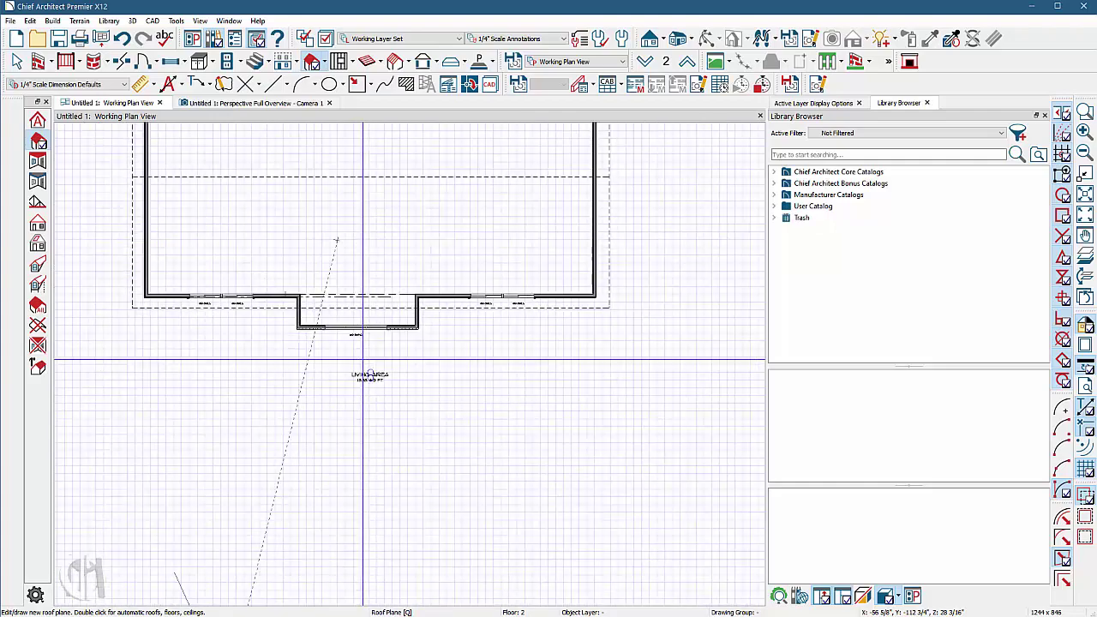
pyautogui.scroll(2, 301, 404)
pyautogui.scroll(3, 300, 405)
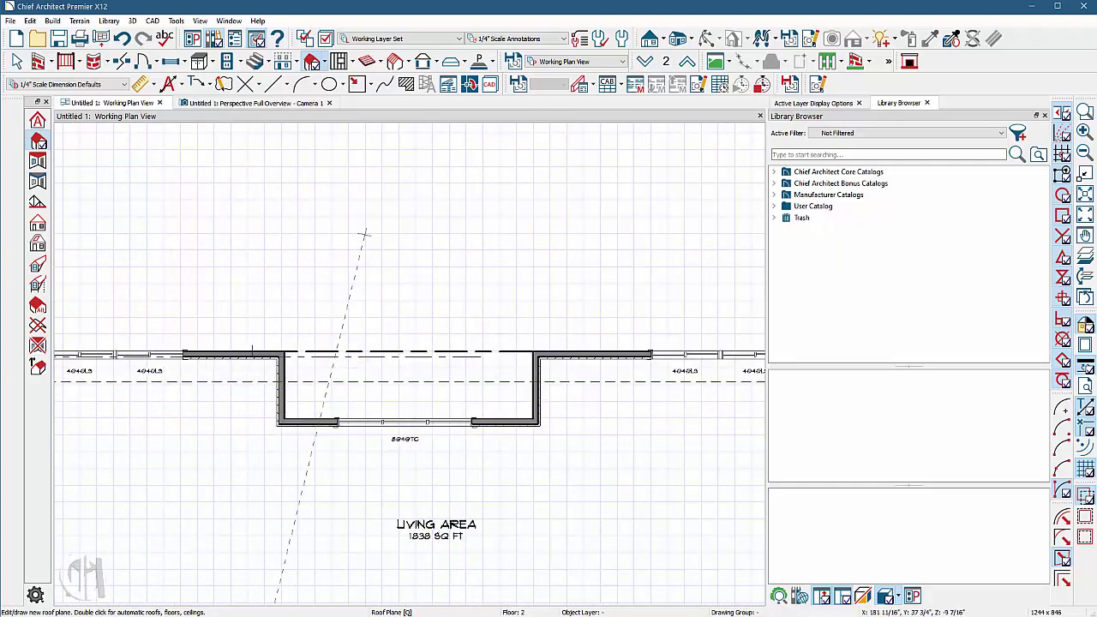
pyautogui.scroll(-3, 377, 291)
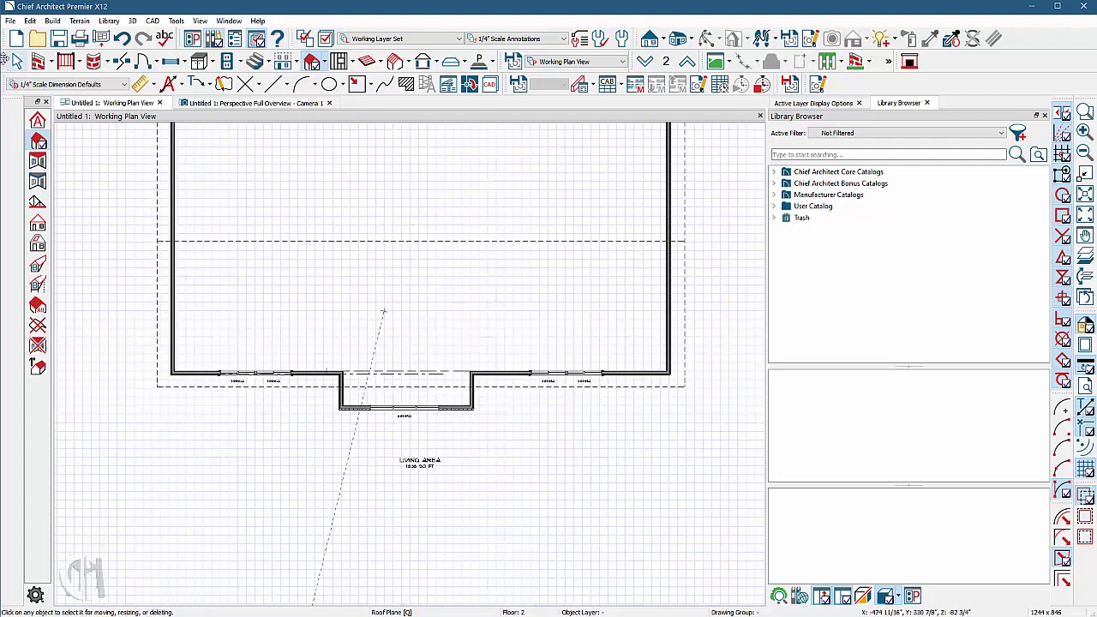
# - Stop drawing roof planes and switch the plan to the Roof Plan Layer Set
pyautogui.click(12, 60)
pyautogui.click(396, 39)
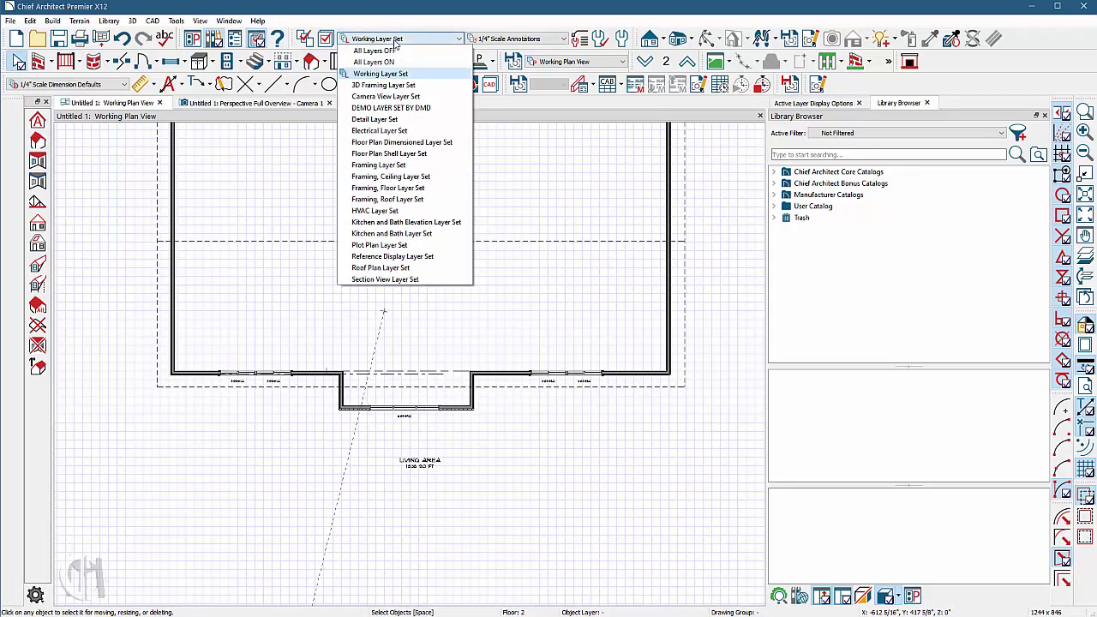
pyautogui.click(369, 268)
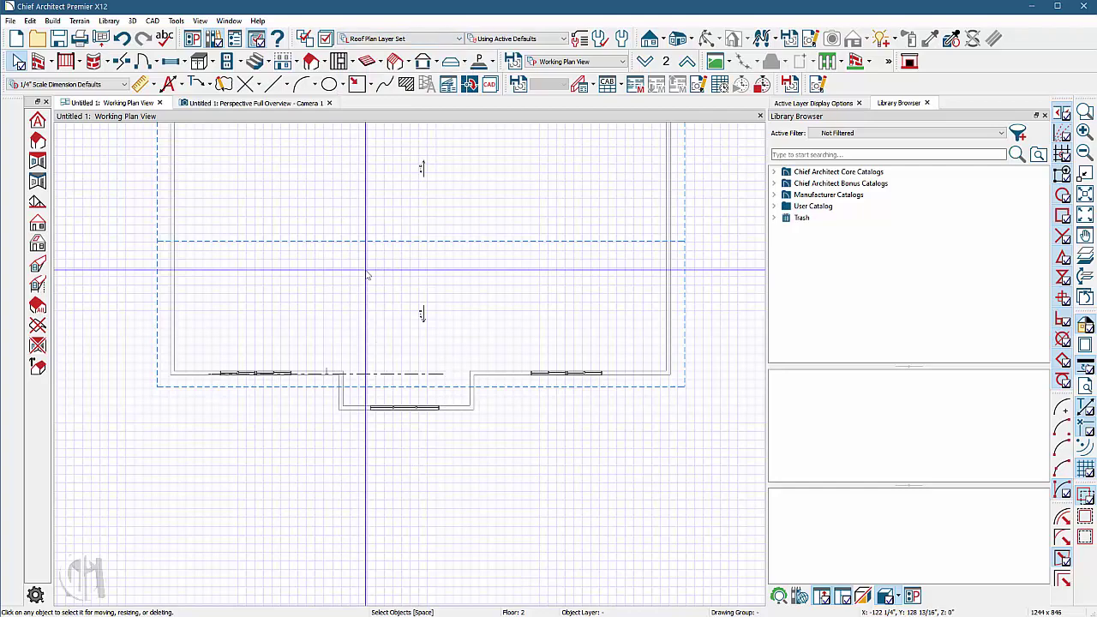
pyautogui.scroll(-2, 368, 275)
pyautogui.scroll(1, 314, 411)
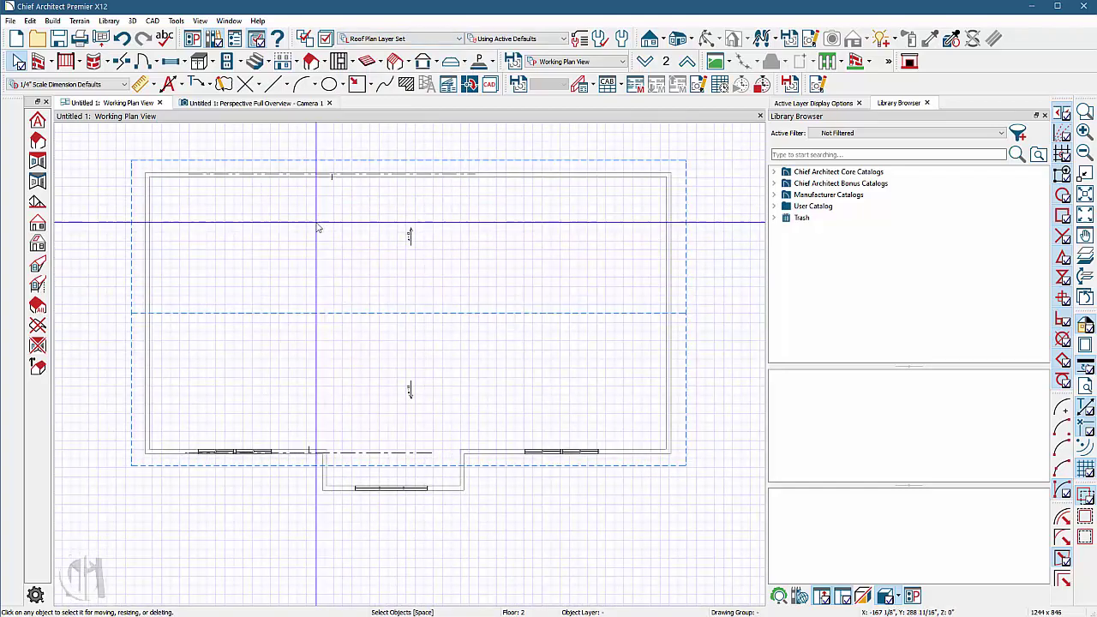
pyautogui.scroll(3, 317, 227)
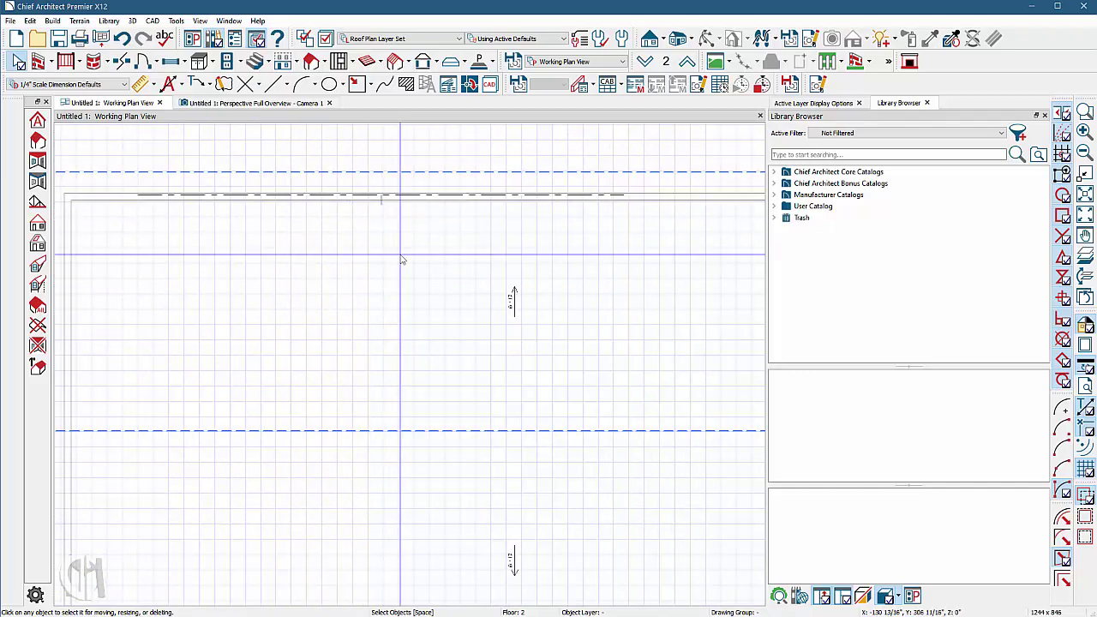
# - Select the main roof plane to inspect it, then deselect it and zoom around the plan
pyautogui.click(420, 178)
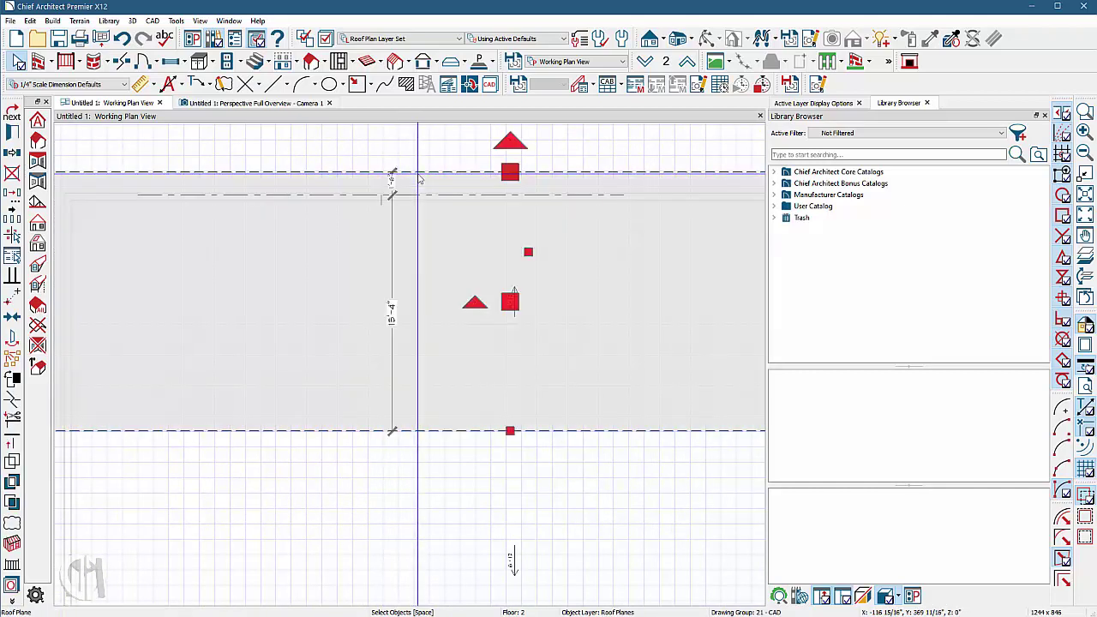
pyautogui.click(367, 182)
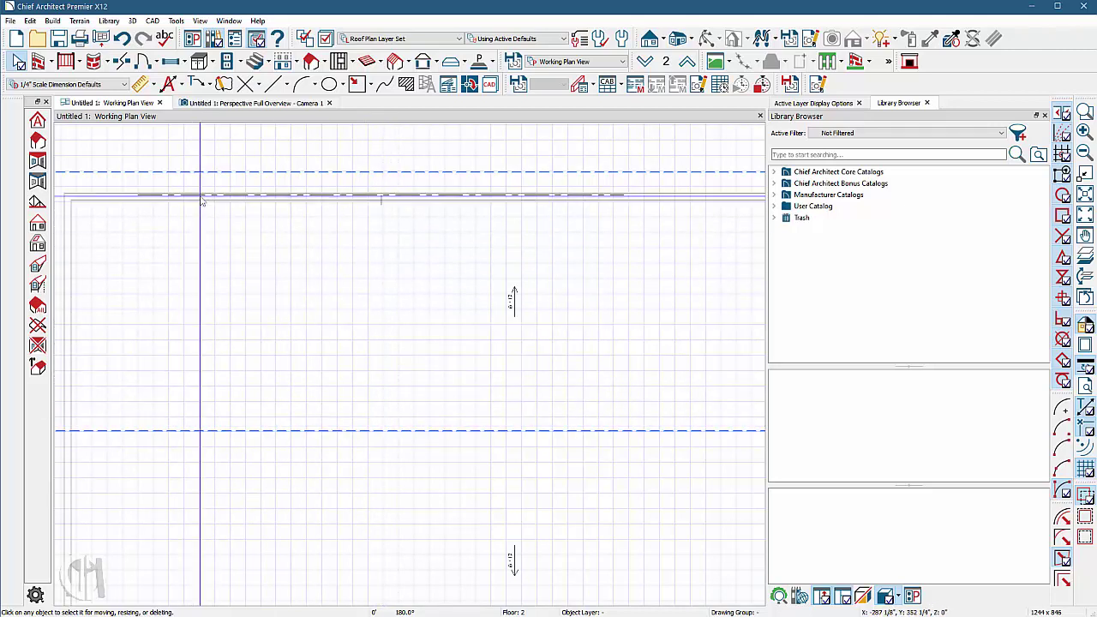
pyautogui.scroll(2, 143, 202)
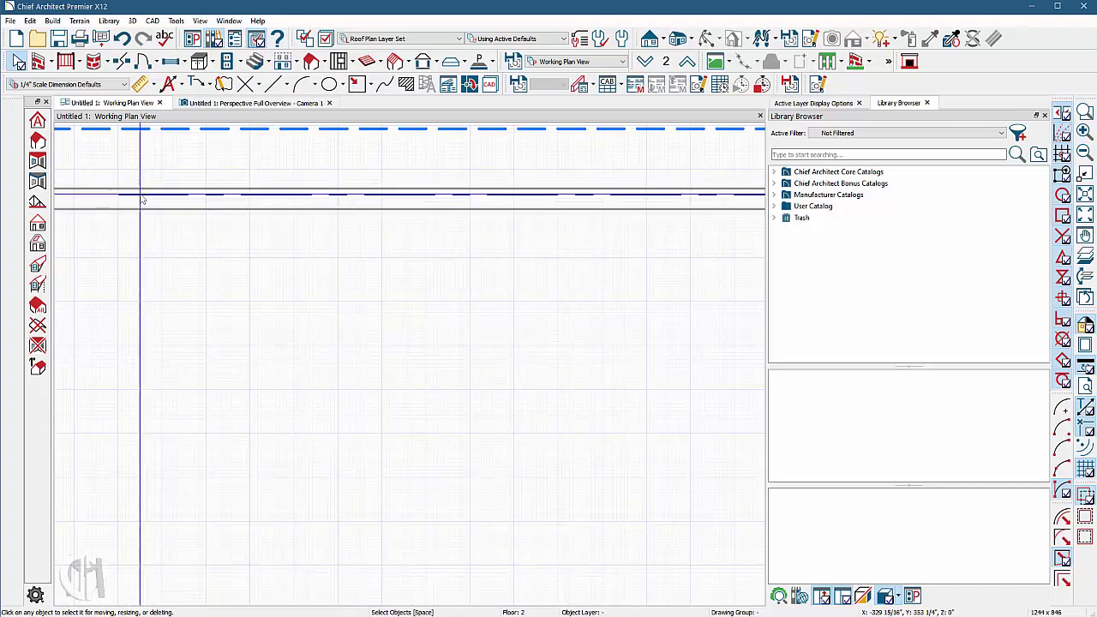
pyautogui.scroll(-4, 289, 173)
pyautogui.scroll(-3, 290, 173)
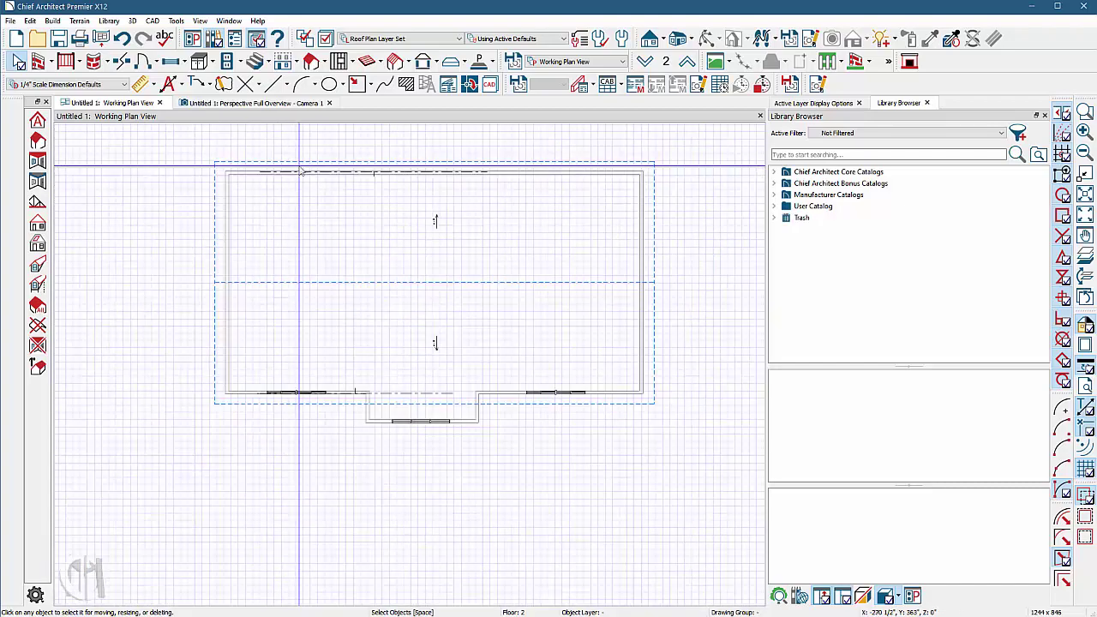
pyautogui.scroll(5, 347, 343)
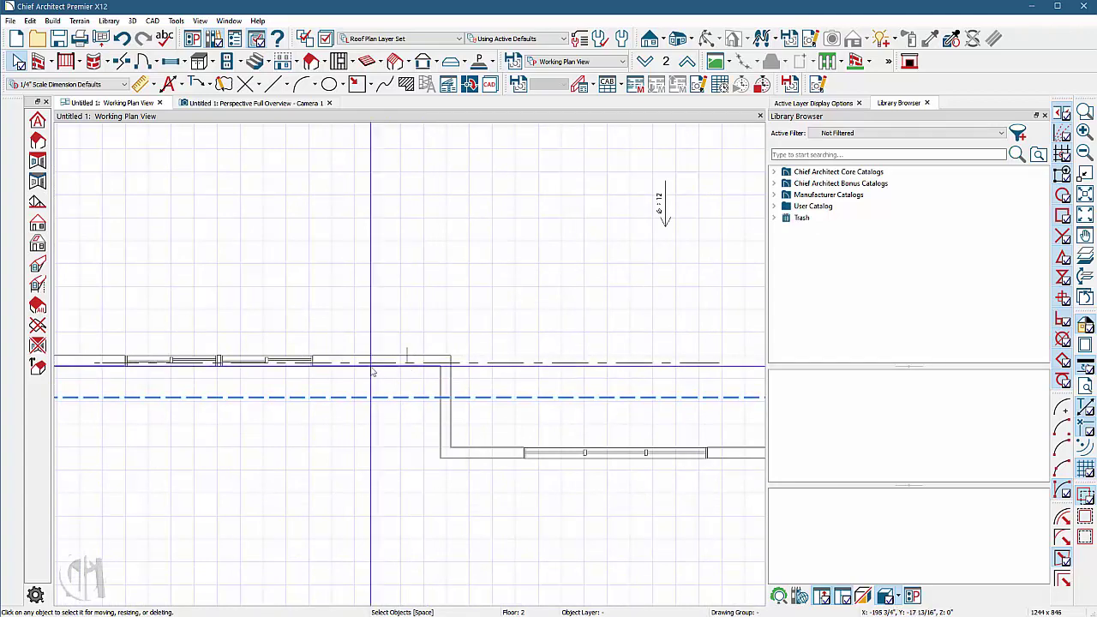
pyautogui.scroll(-2, 360, 368)
pyautogui.click(323, 306)
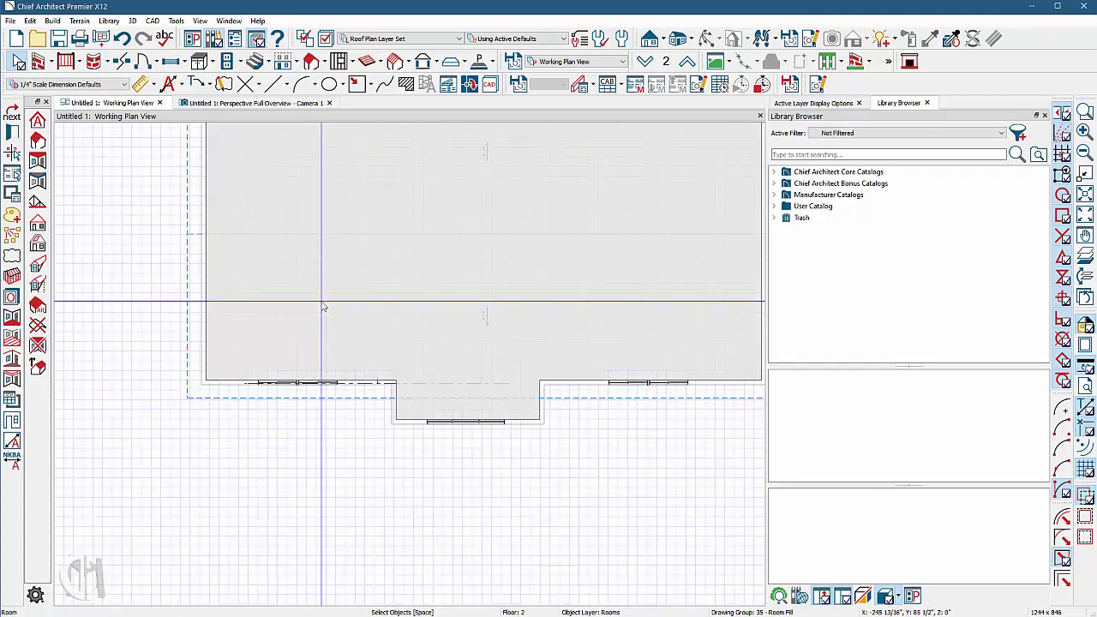
pyautogui.doubleClick(338, 308)
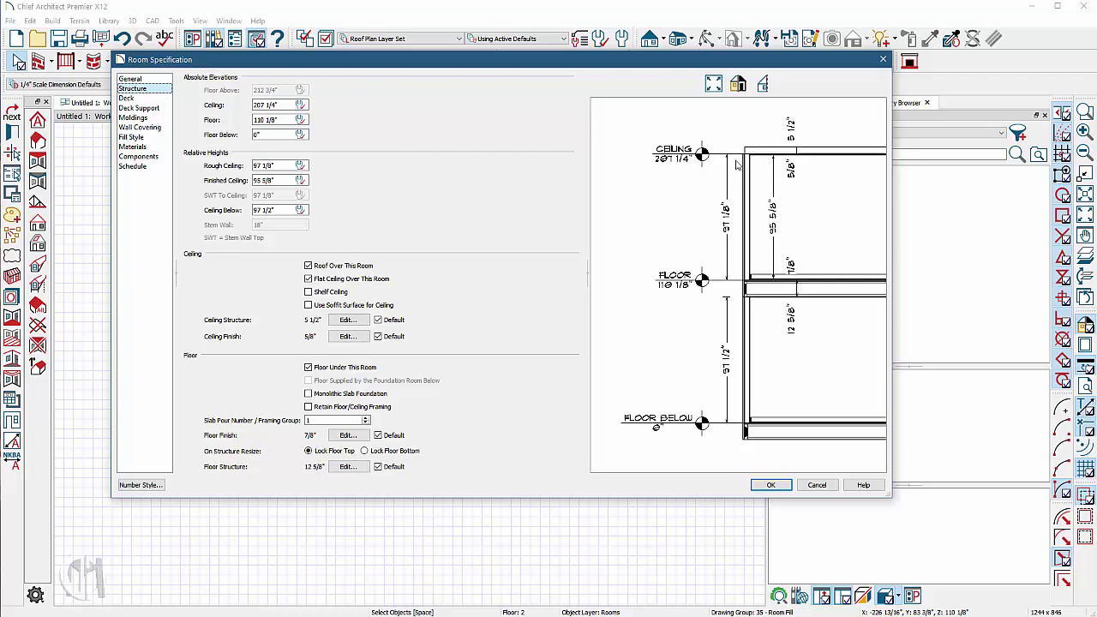
pyautogui.click(816, 485)
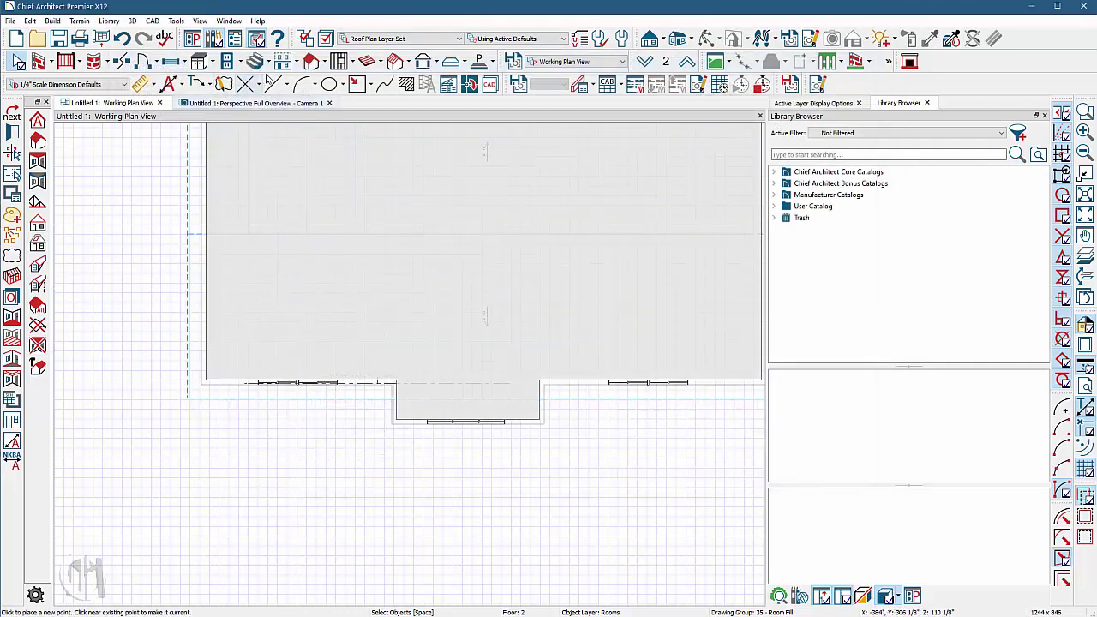
# - Draw two facing 3:12 roof planes from the bump-out's left and right corners, each baseline over wall top
pyautogui.click(311, 62)
pyautogui.scroll(6, 369, 369)
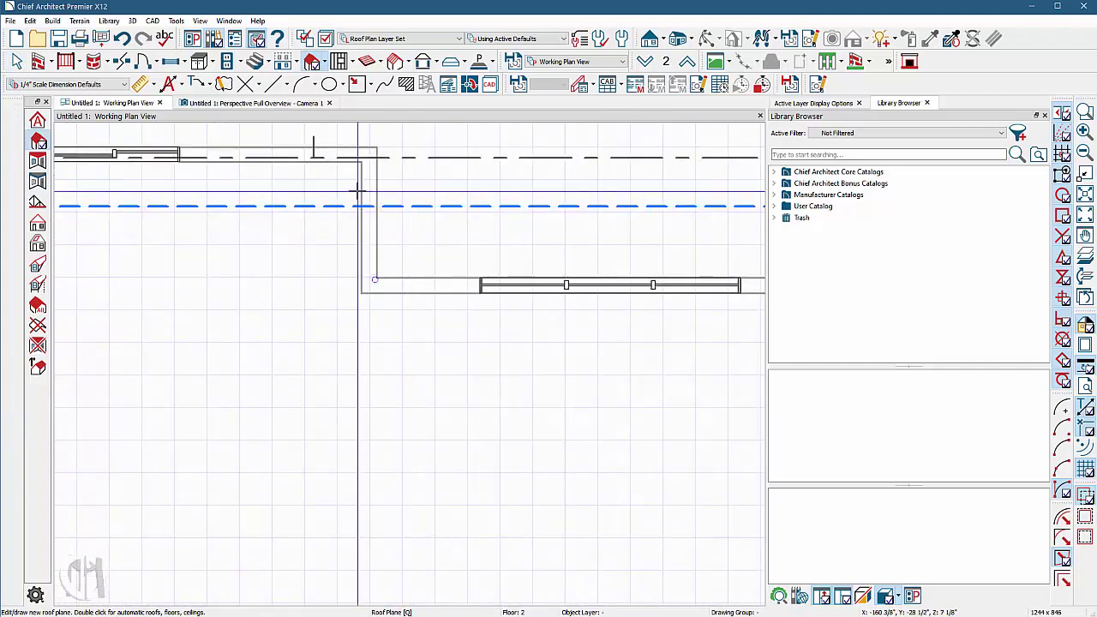
pyautogui.moveTo(367, 190); pyautogui.dragTo(370, 258)
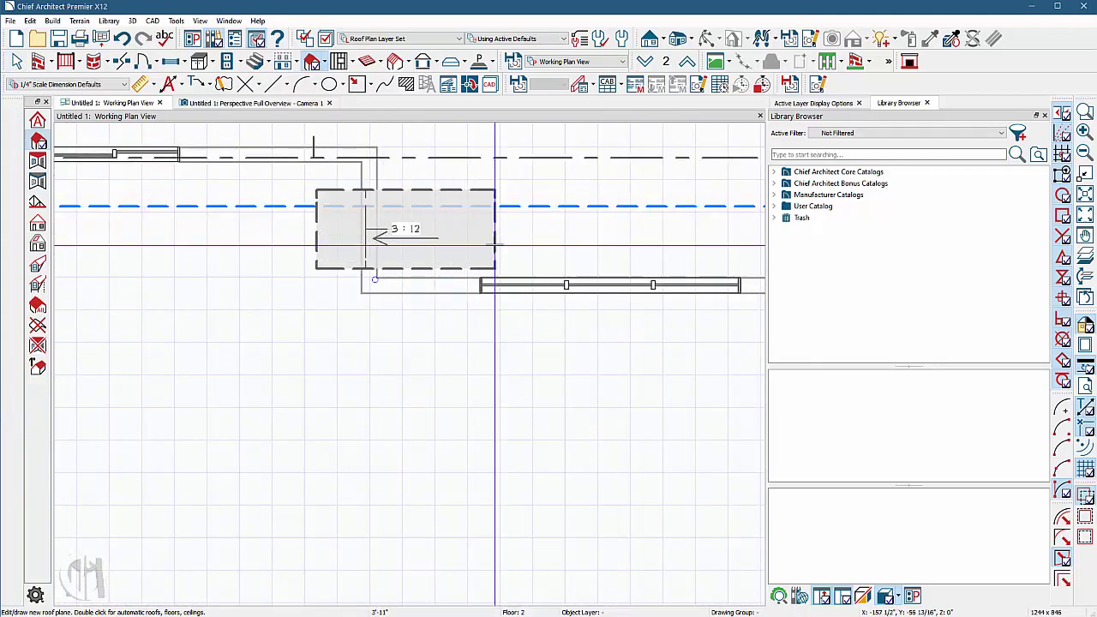
pyautogui.click(538, 257)
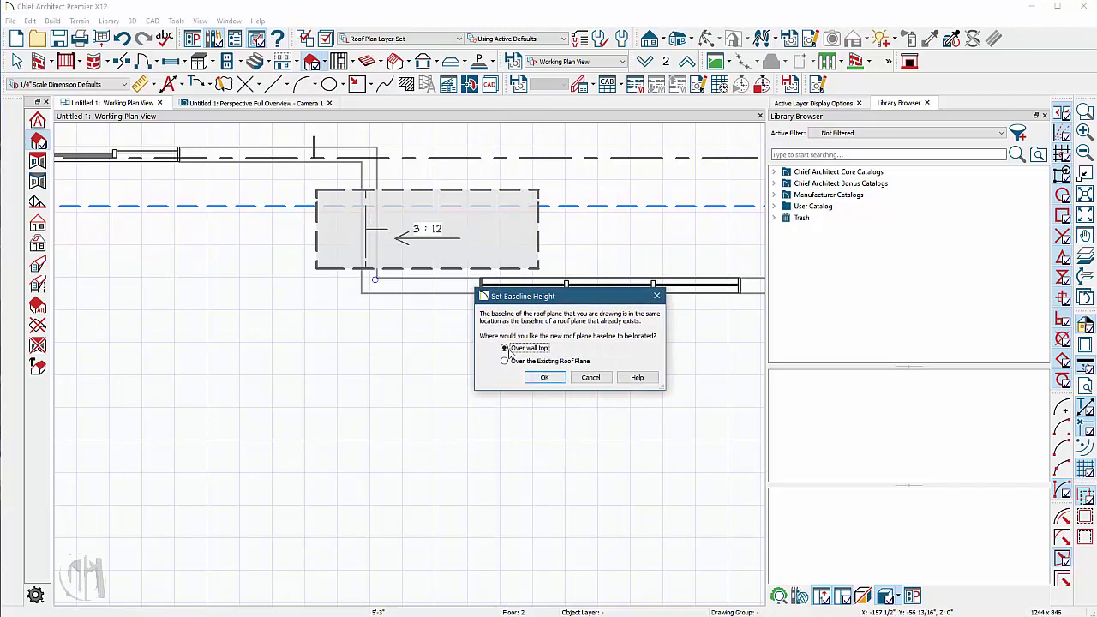
pyautogui.click(543, 378)
pyautogui.scroll(-3, 497, 266)
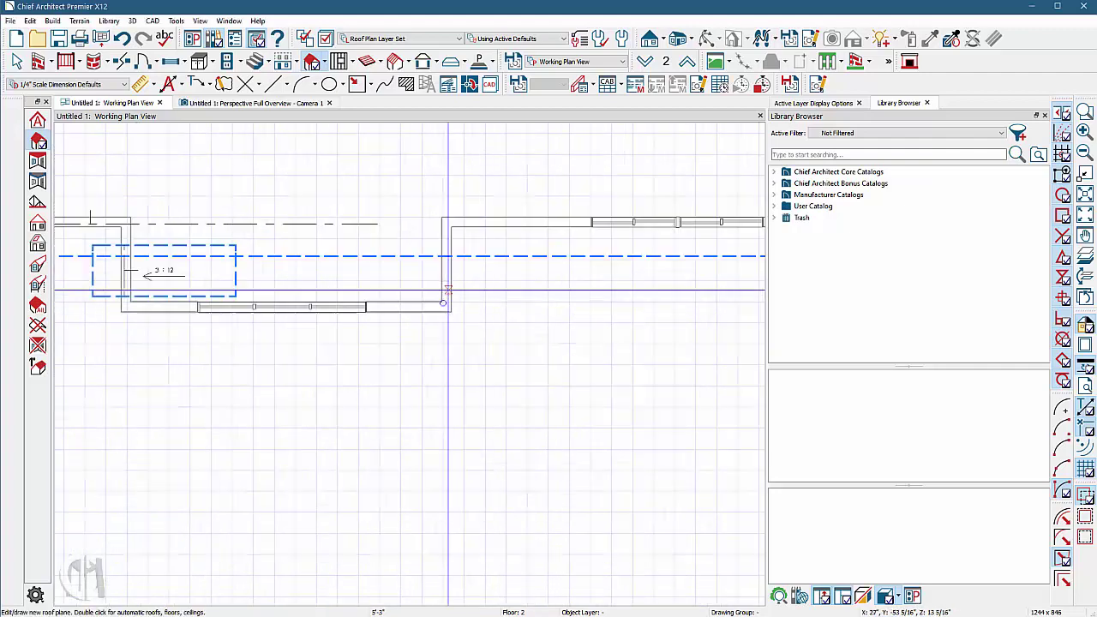
pyautogui.moveTo(489, 232); pyautogui.dragTo(488, 297)
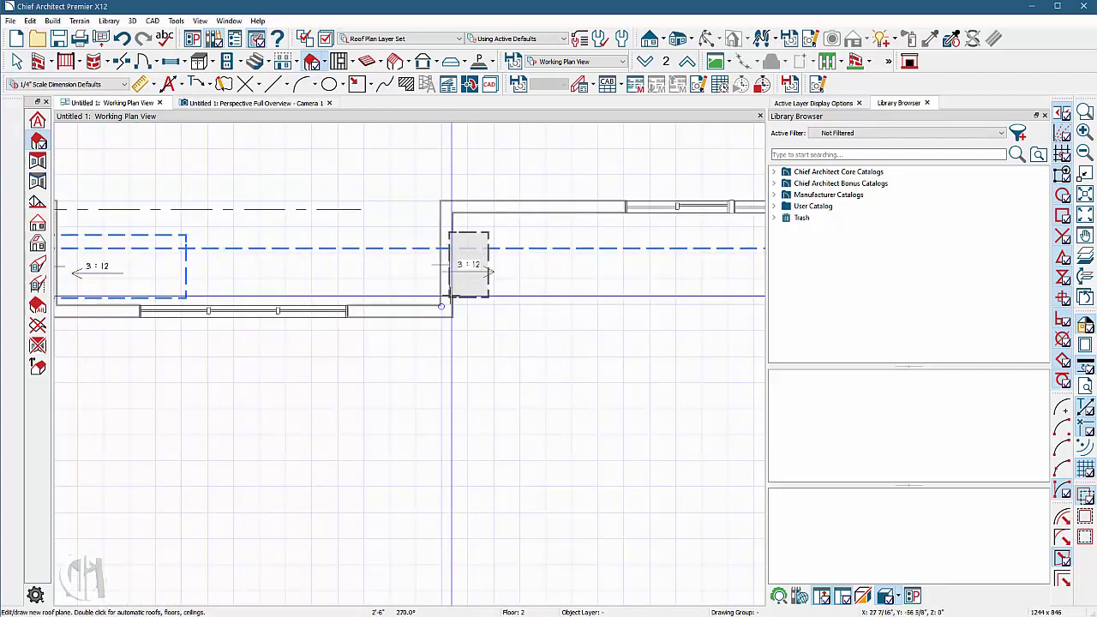
pyautogui.moveTo(407, 281); pyautogui.dragTo(344, 281)
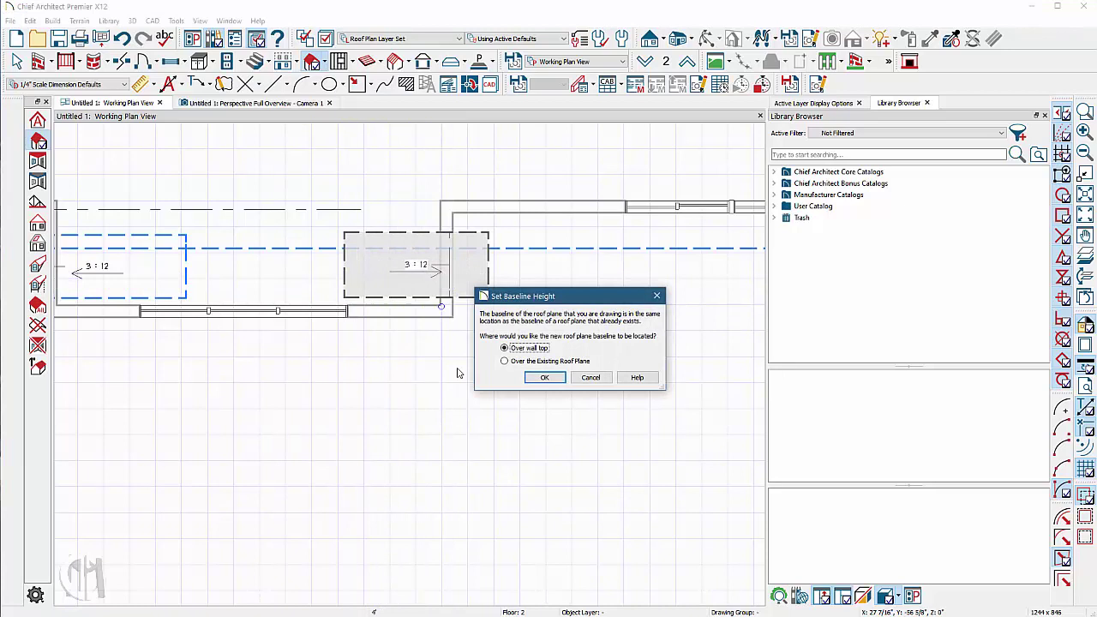
pyautogui.click(544, 378)
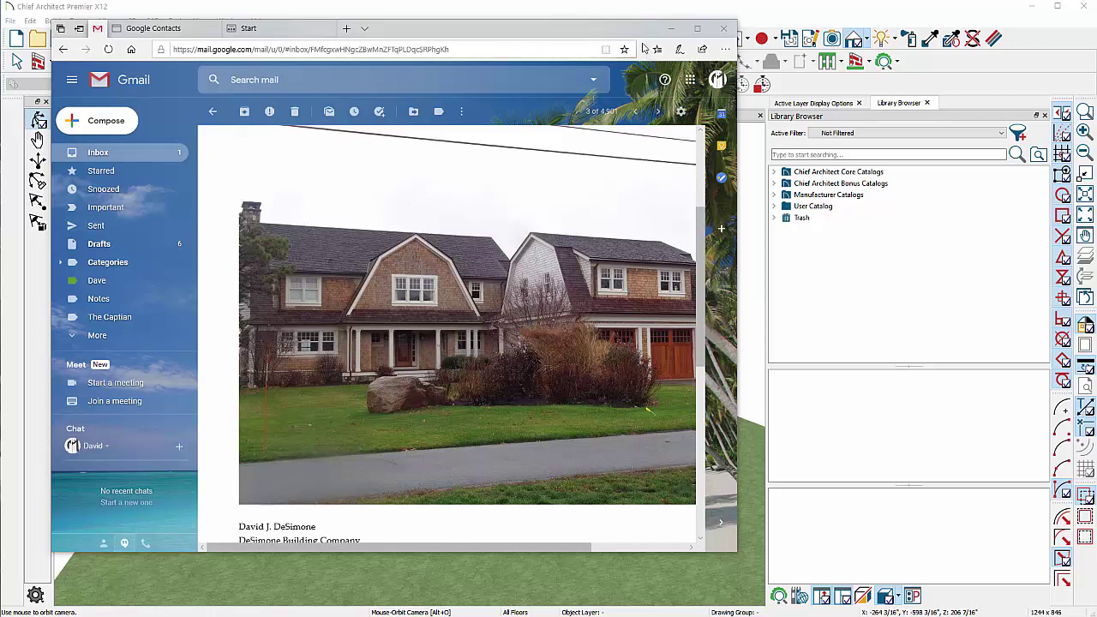
# - Give the front bump-out roof plane a locked 96" fascia top height and a 20-in-12 pitch
pyautogui.click(705, 13)
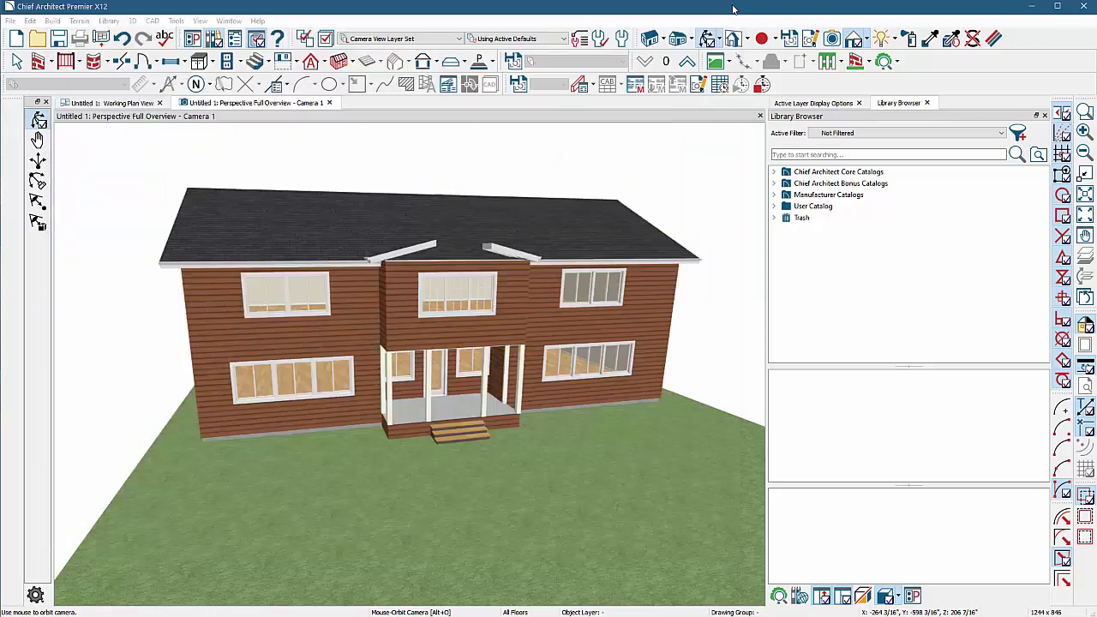
pyautogui.click(408, 249)
pyautogui.doubleClick(407, 249)
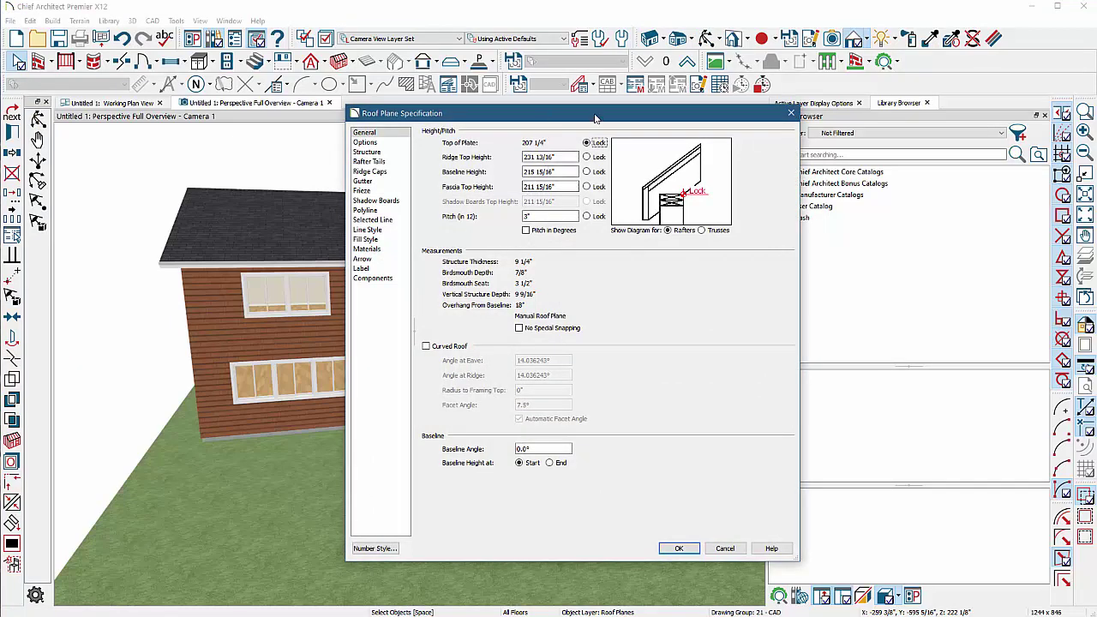
pyautogui.moveTo(596, 118); pyautogui.dragTo(819, 94)
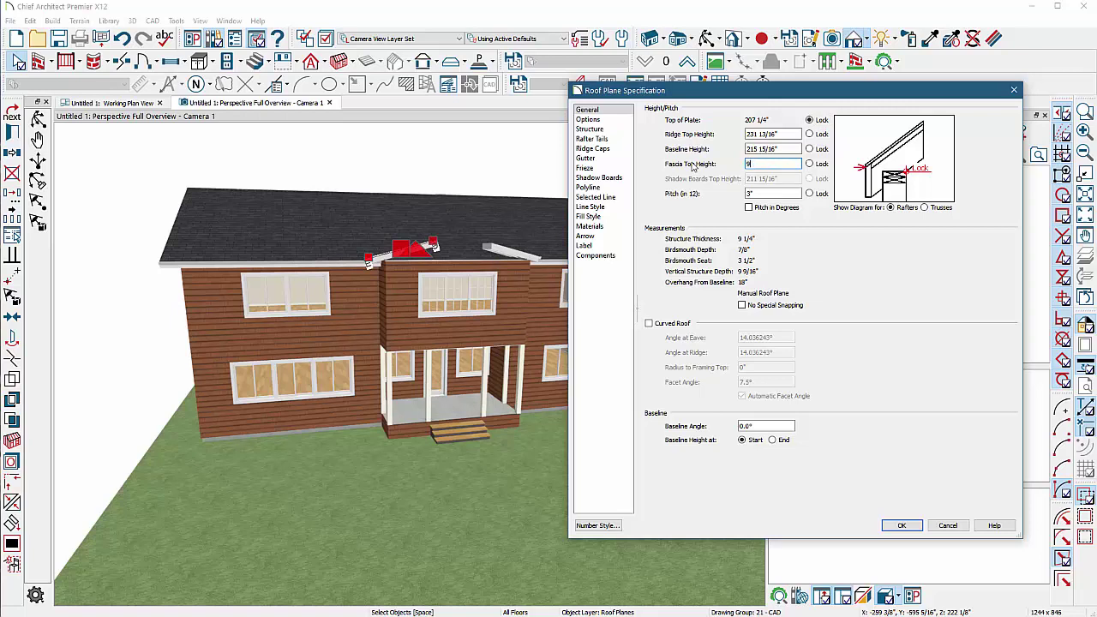
pyautogui.press('Tab')
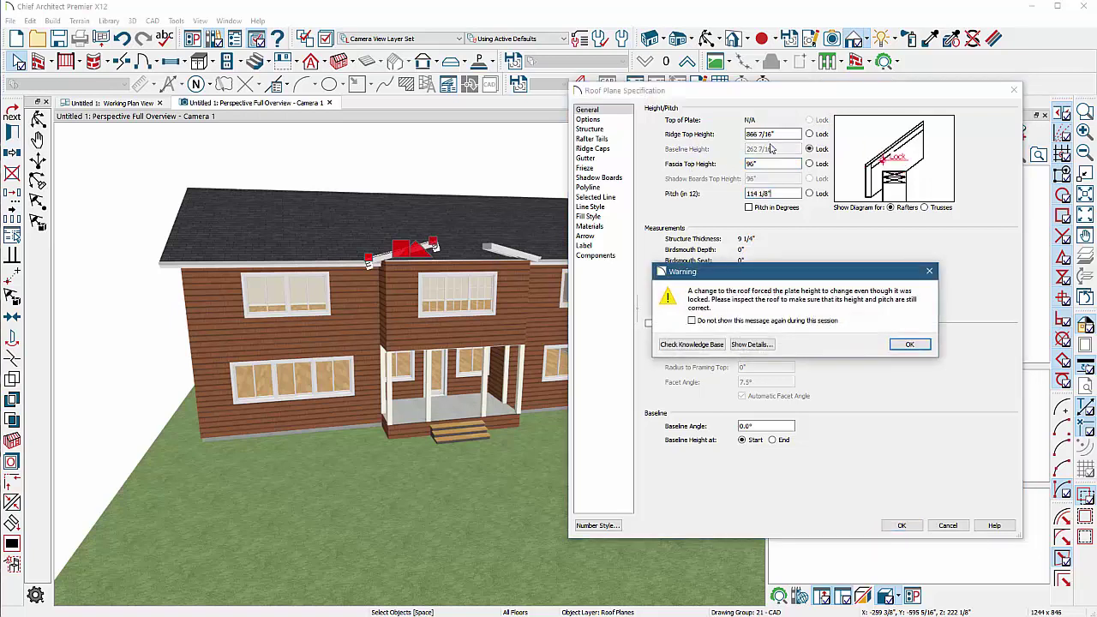
pyautogui.click(911, 345)
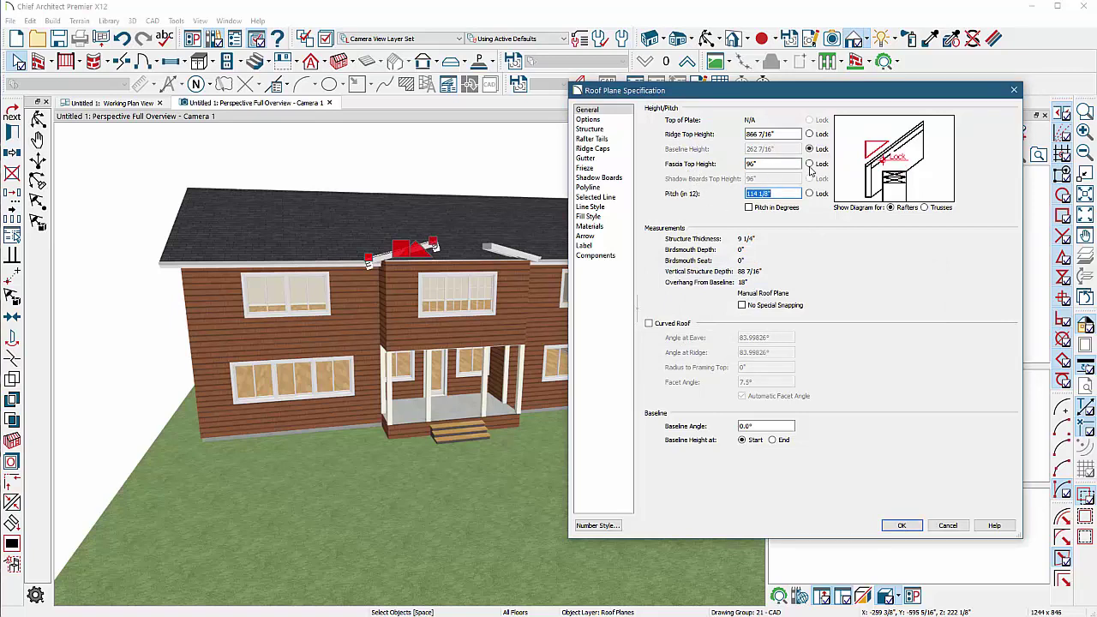
pyautogui.click(809, 163)
pyautogui.moveTo(780, 195); pyautogui.dragTo(721, 191)
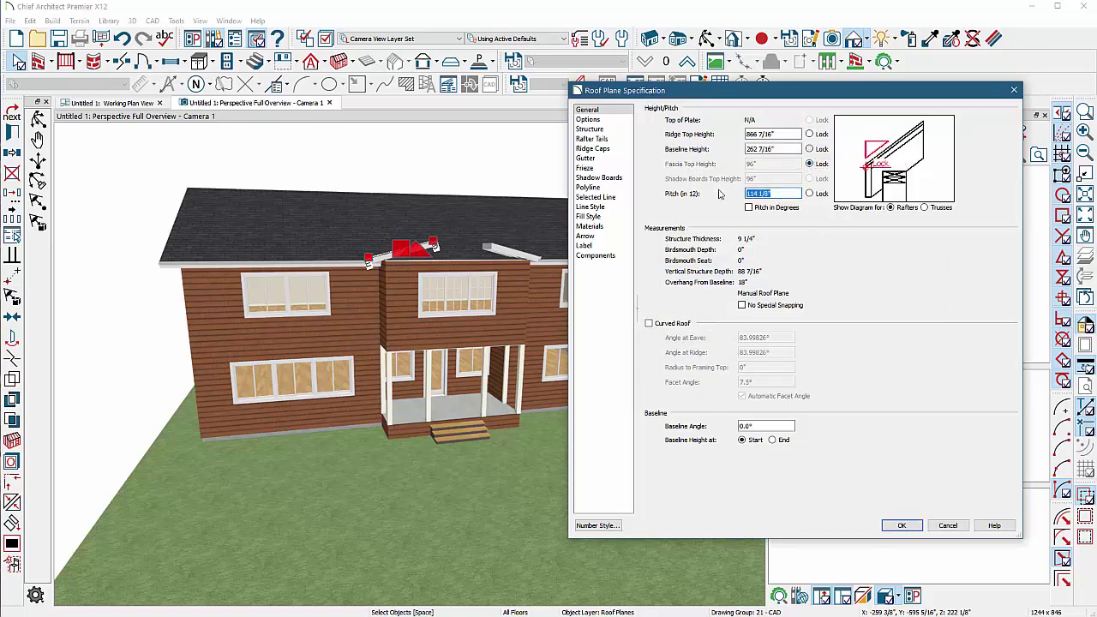
pyautogui.press('Tab')
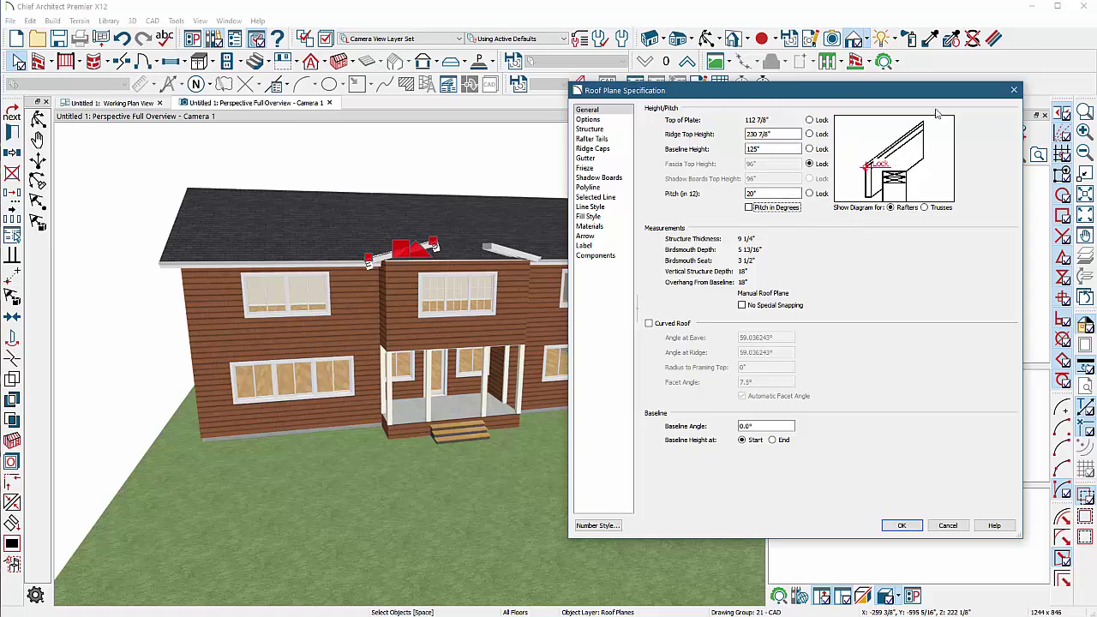
pyautogui.click(902, 525)
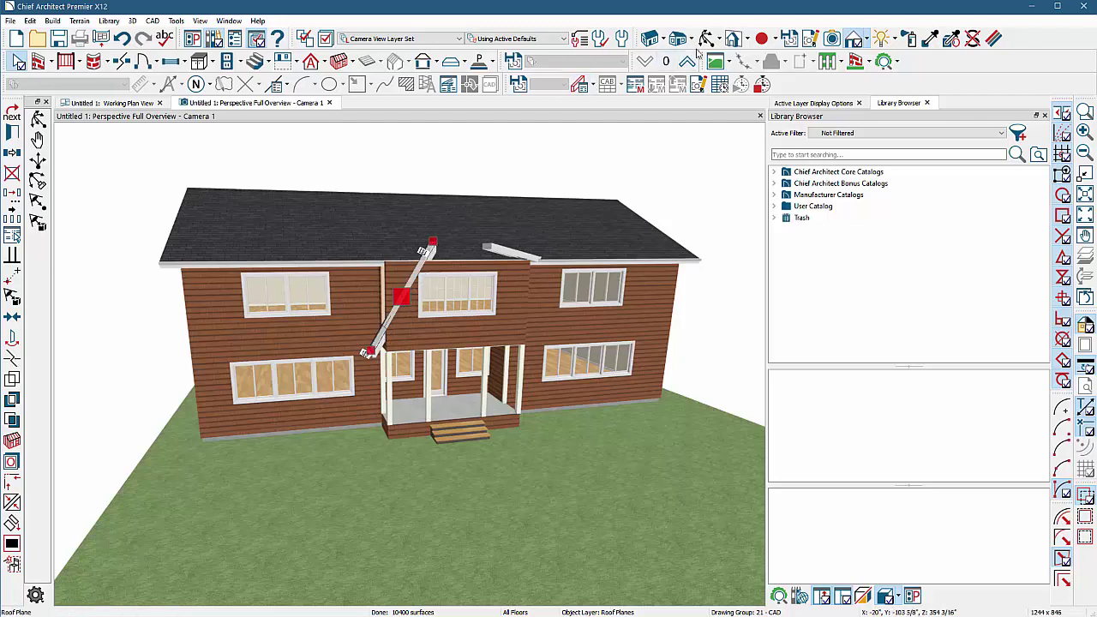
pyautogui.click(706, 38)
pyautogui.moveTo(424, 335); pyautogui.dragTo(448, 264)
pyautogui.press('space')
pyautogui.click(478, 300)
pyautogui.click(38, 120)
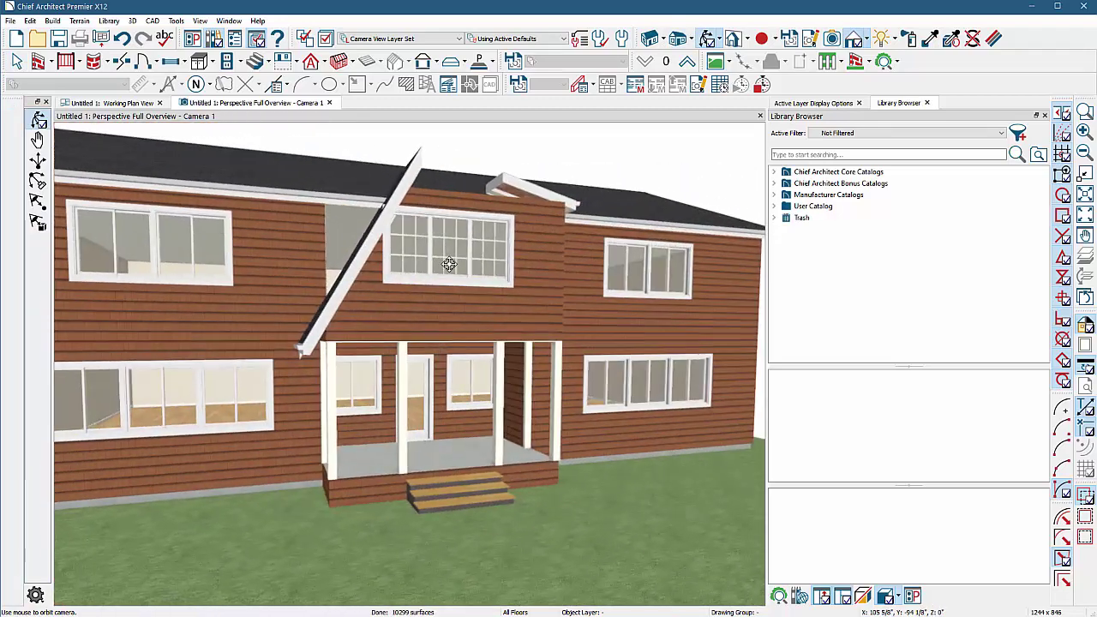
# - Change the upper porch window's width to 8'4" and orbit out to an angled overview
pyautogui.doubleClick(449, 264)
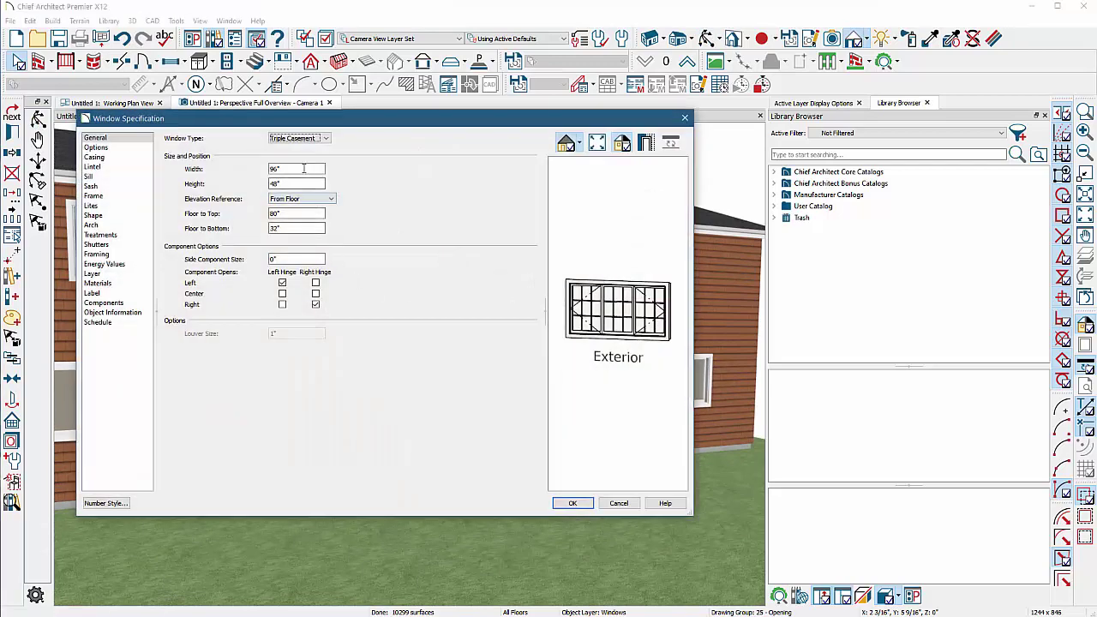
pyautogui.doubleClick(303, 169)
pyautogui.write("8'4")
pyautogui.press('Return')
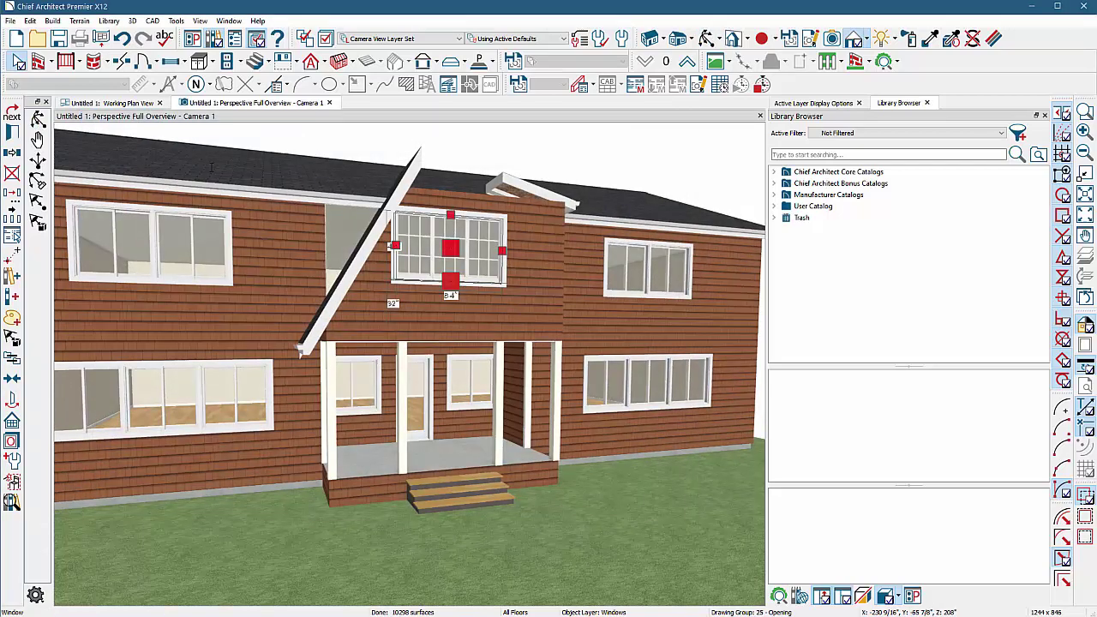
pyautogui.click(706, 39)
pyautogui.scroll(-3, 473, 346)
pyautogui.moveTo(473, 346); pyautogui.dragTo(394, 330)
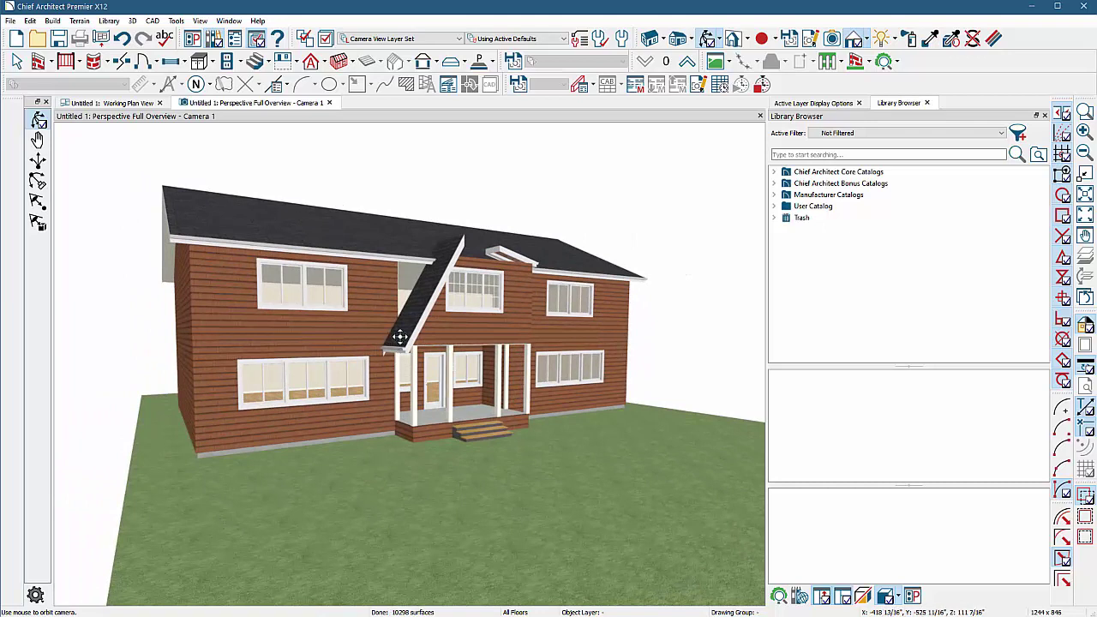
# - Select the steep 20-in-12 porch roof plane and open its Roof Plane Specification at the fascia top height
pyautogui.press('space')
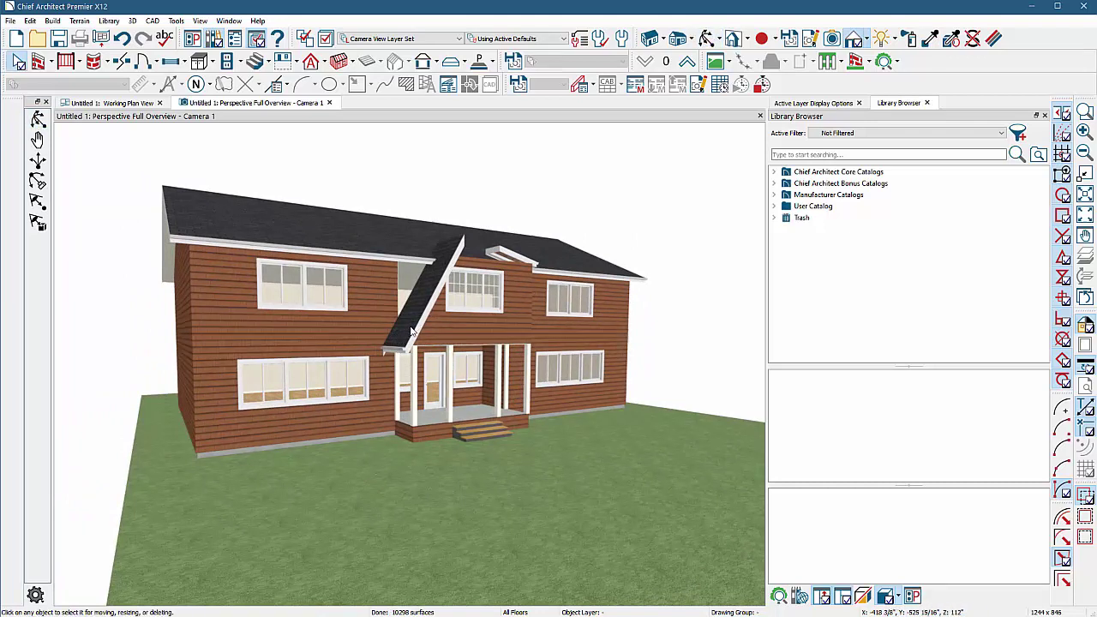
pyautogui.click(411, 332)
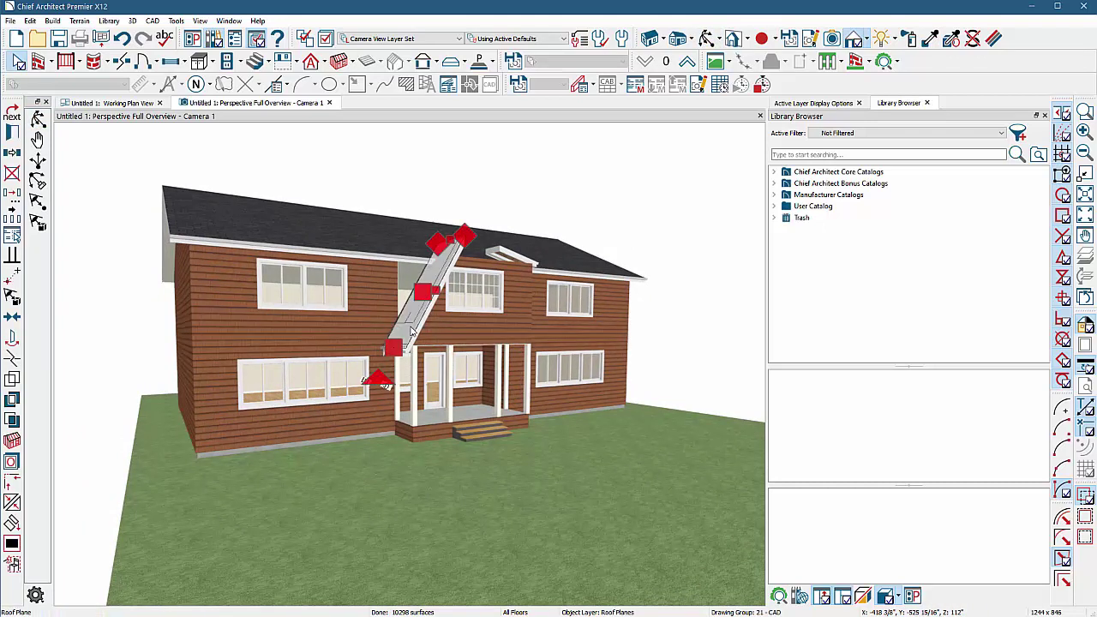
pyautogui.click(13, 133)
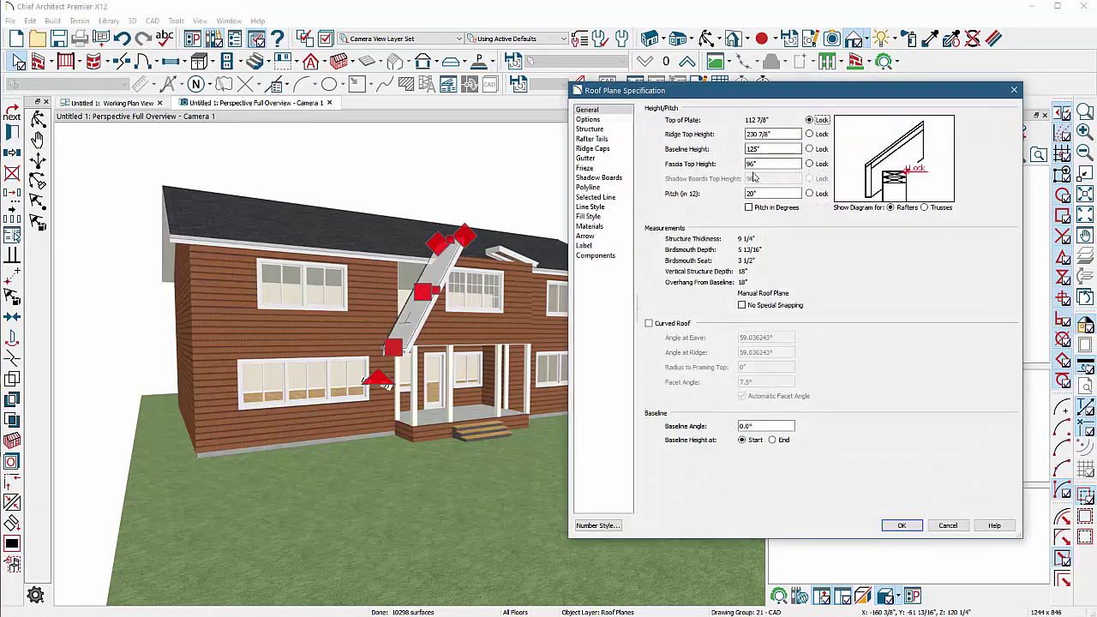
pyautogui.click(947, 525)
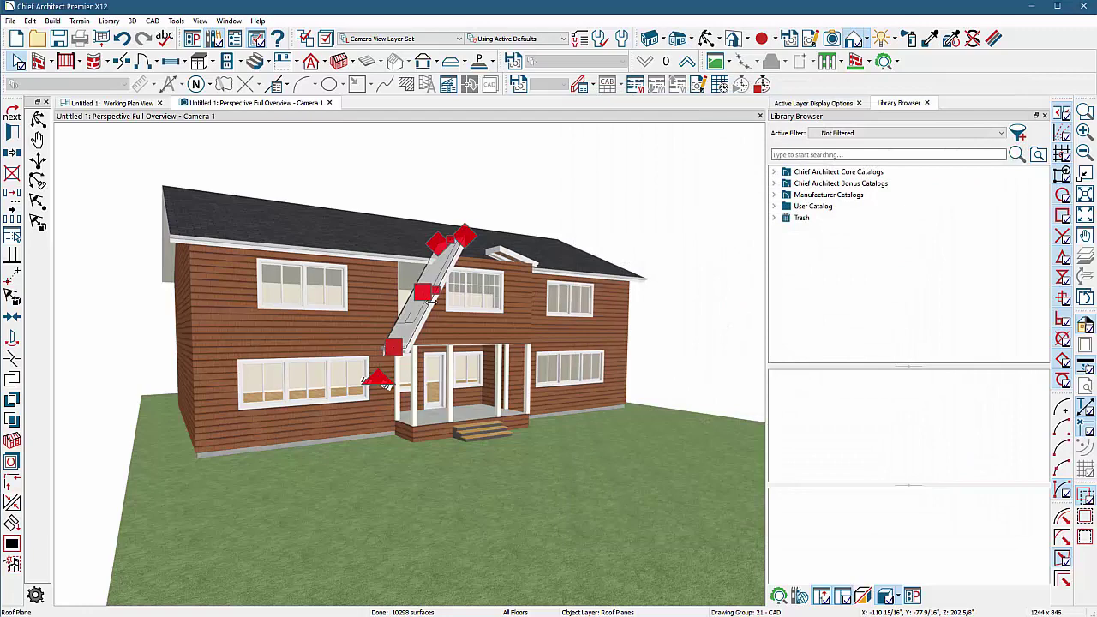
pyautogui.click(13, 195)
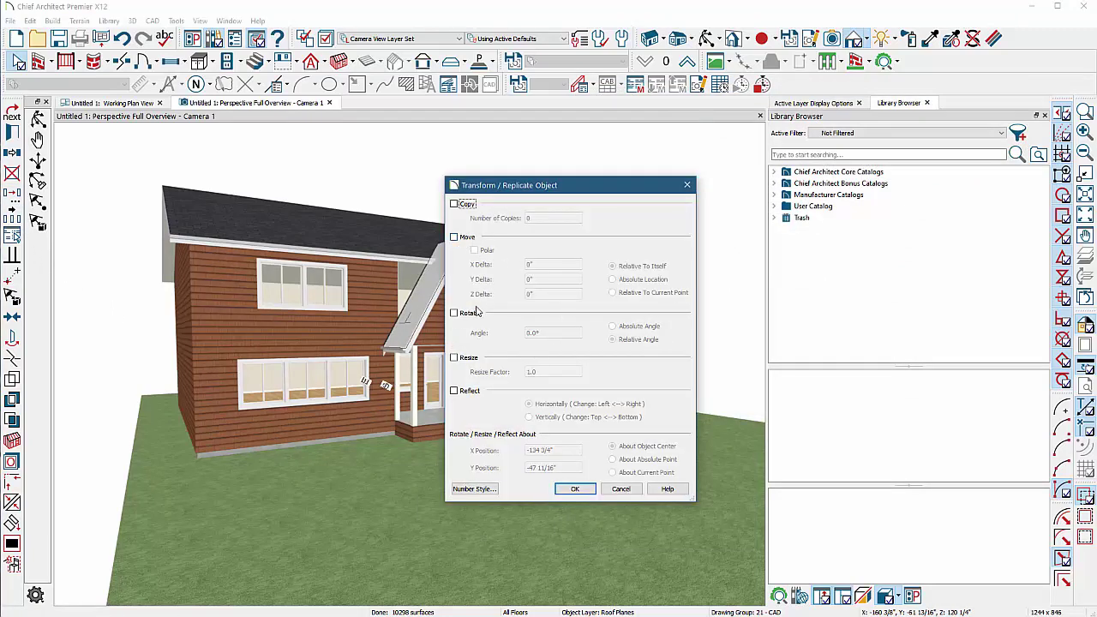
pyautogui.click(620, 488)
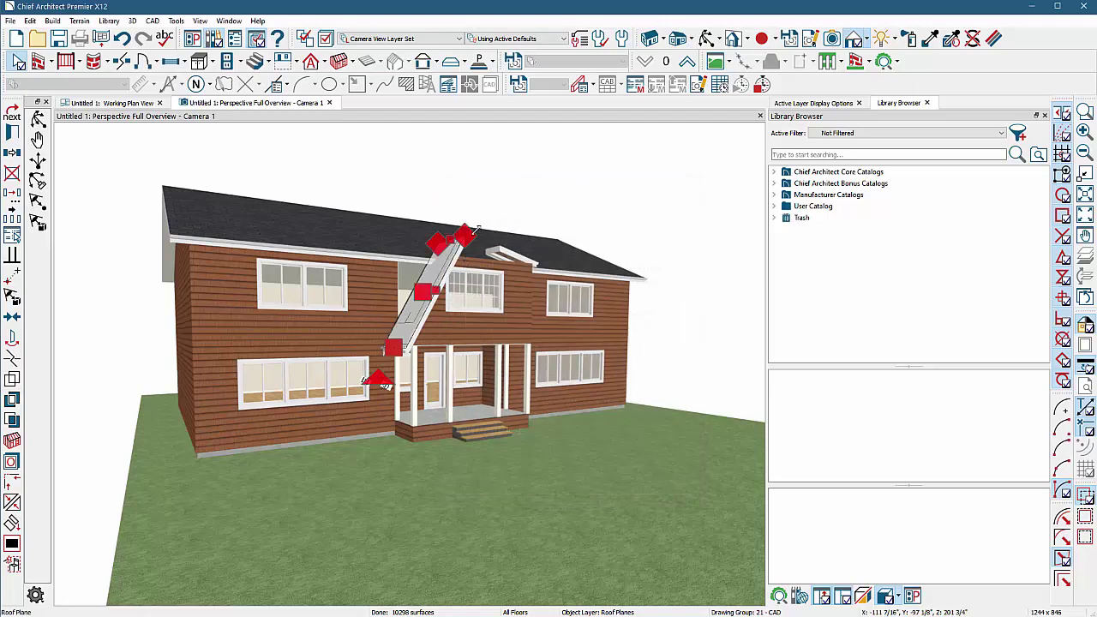
pyautogui.doubleClick(438, 278)
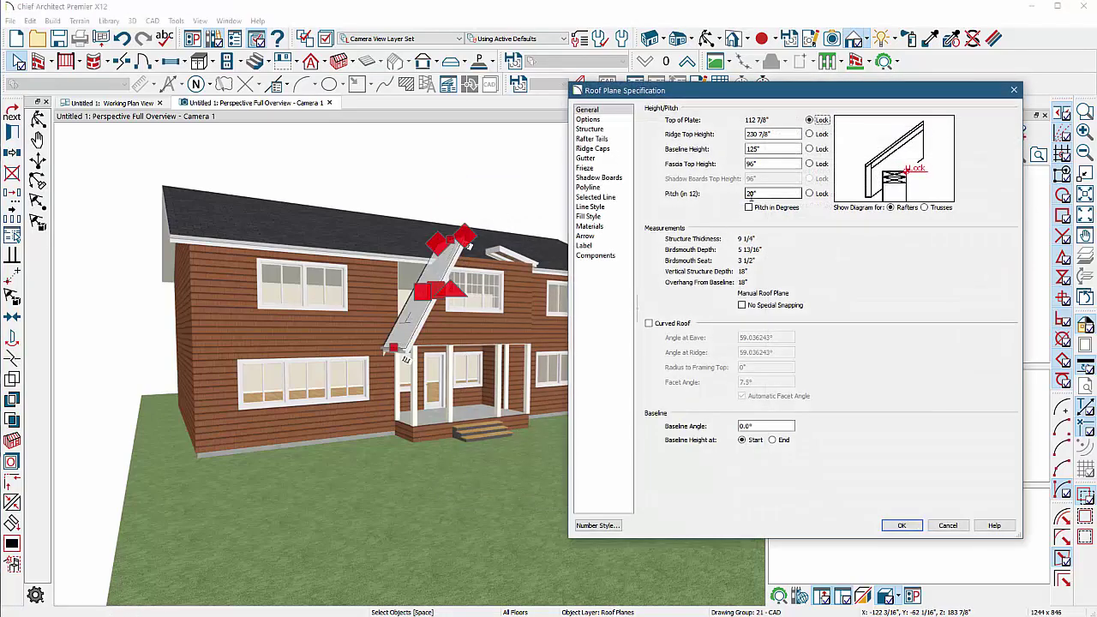
pyautogui.click(756, 163)
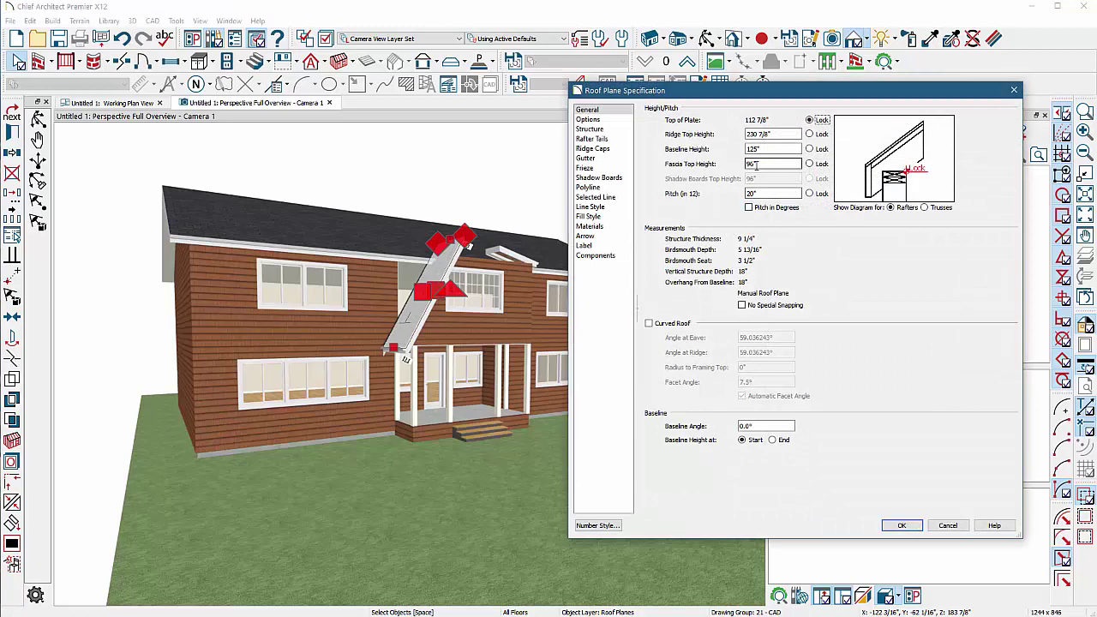
# - Give the other entry roof plane a locked 96" fascia top height and a steep pitch, then view it from the front
pyautogui.click(948, 524)
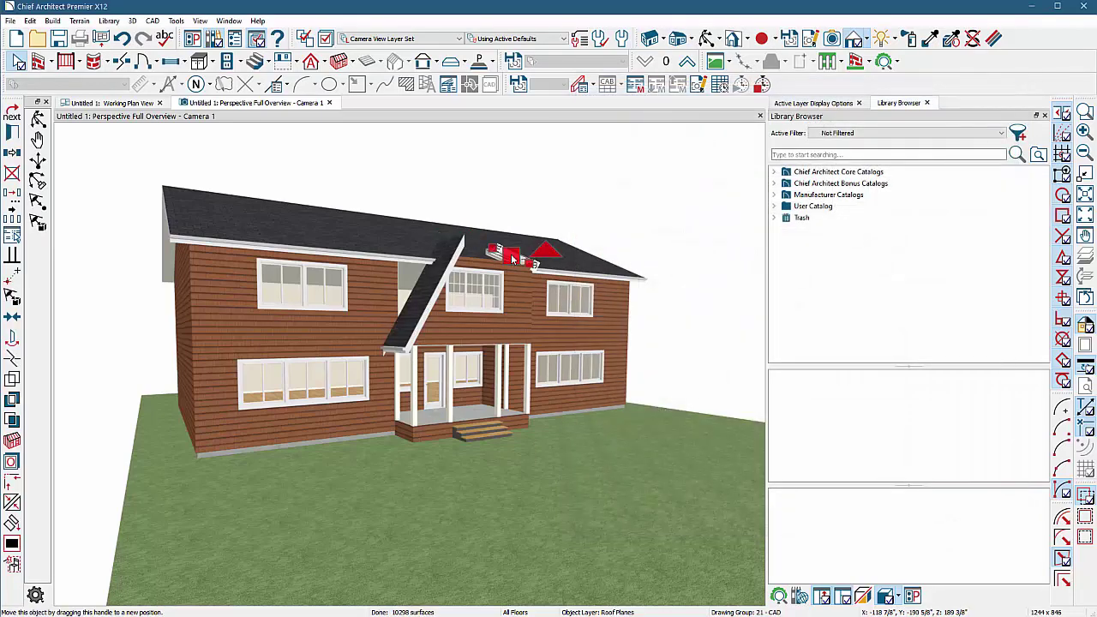
pyautogui.doubleClick(510, 253)
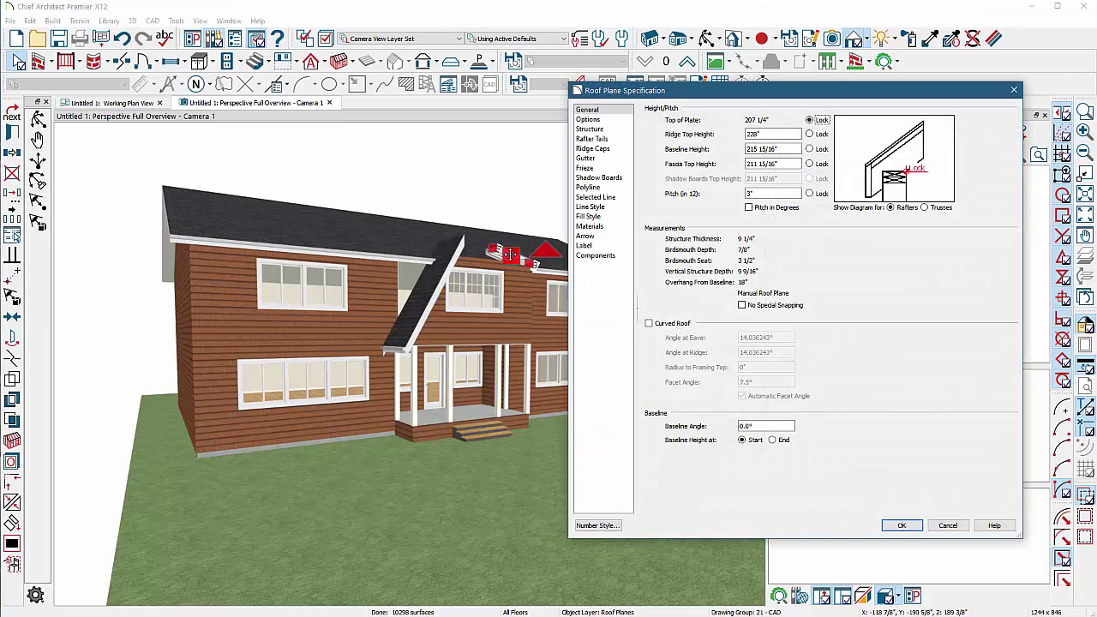
pyautogui.click(809, 193)
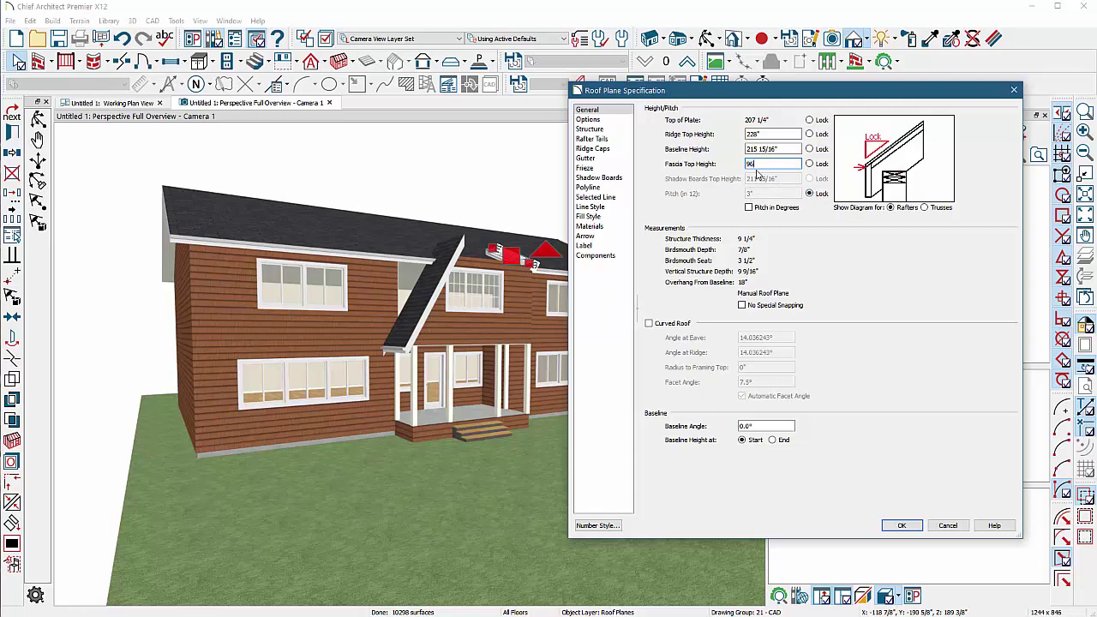
pyautogui.press('Tab')
pyautogui.click(809, 164)
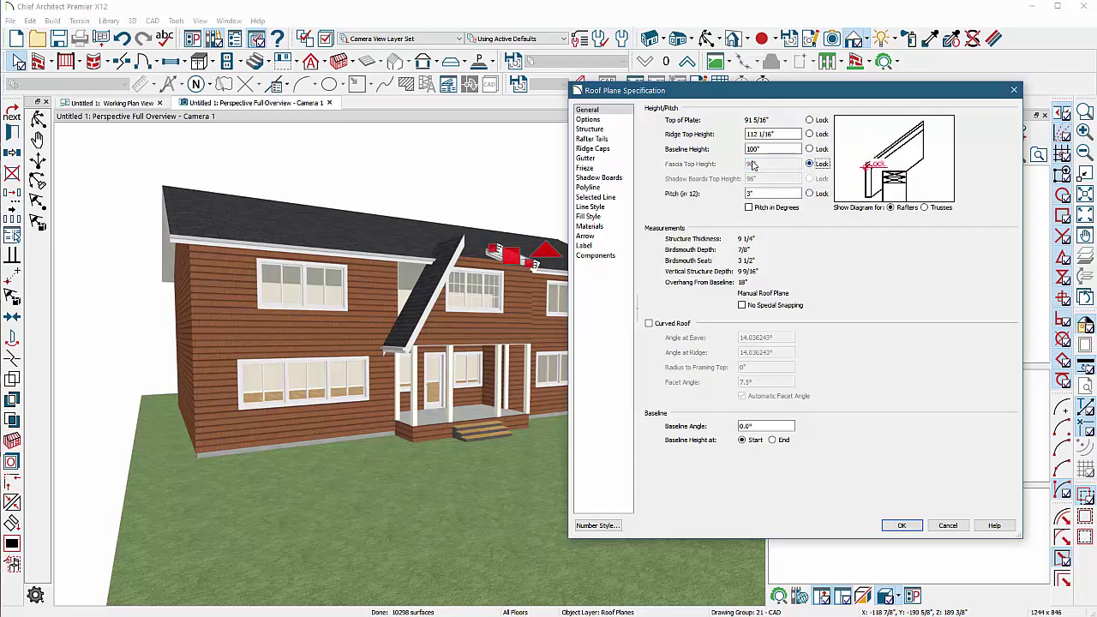
pyautogui.doubleClick(761, 193)
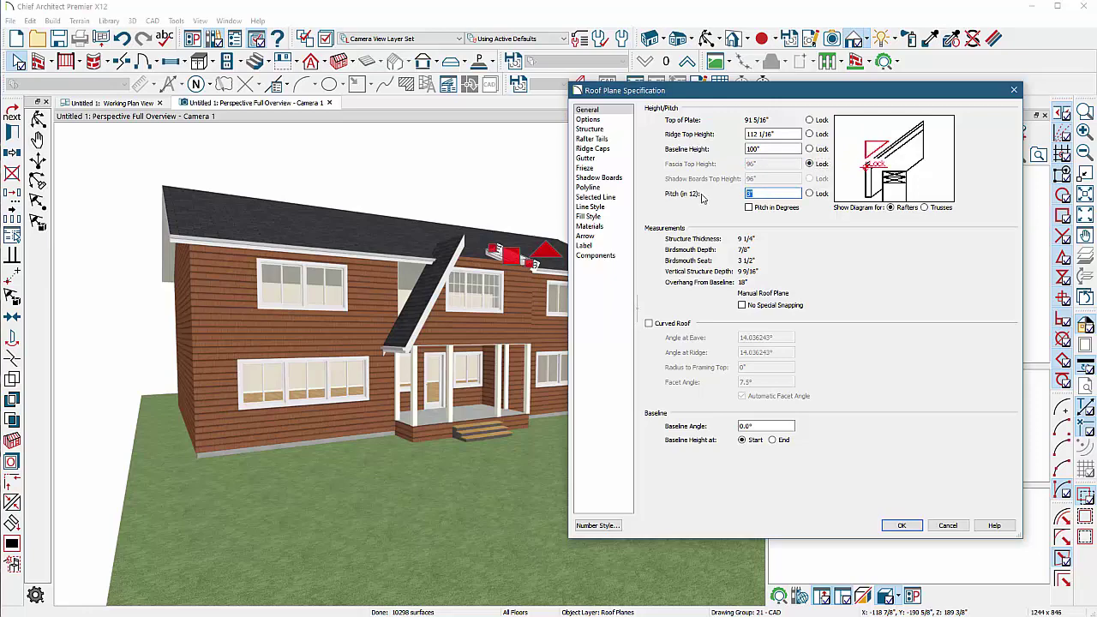
pyautogui.press('Return')
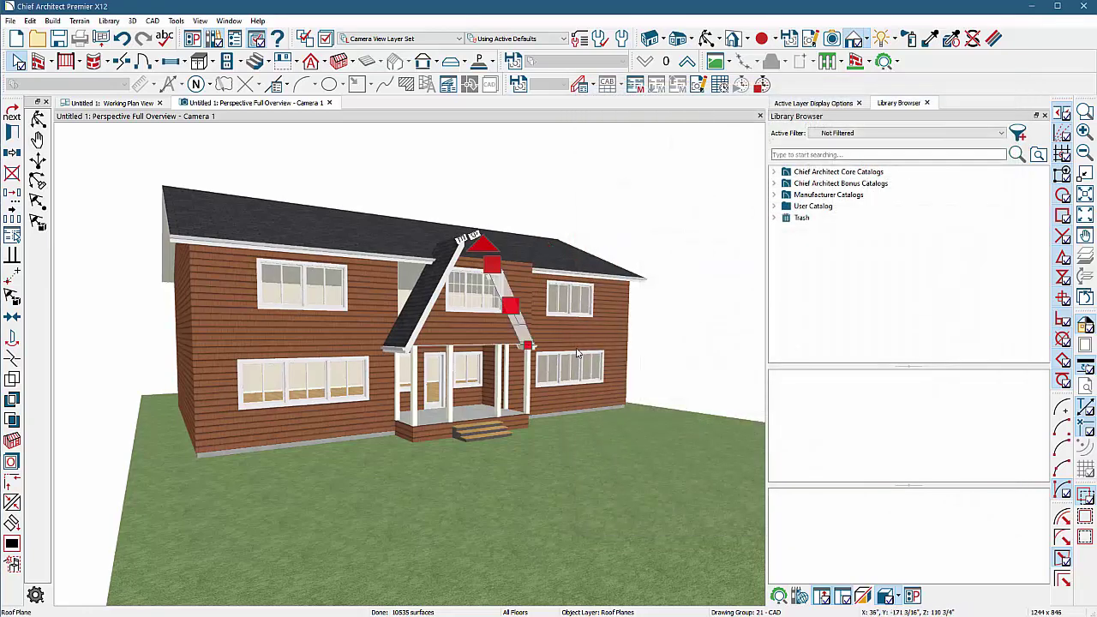
pyautogui.click(707, 39)
pyautogui.moveTo(640, 206); pyautogui.dragTo(211, 122)
# - In plan, stretch the right gable plane's top and bottom edges and the left plane's bottom edge to align
pyautogui.click(112, 103)
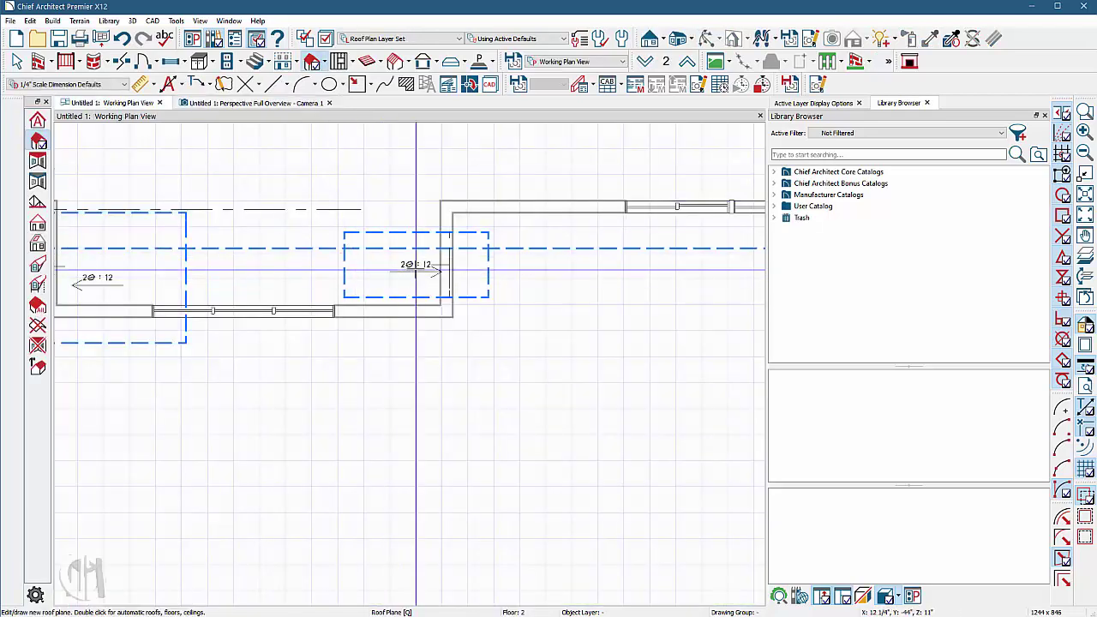
pyautogui.scroll(2, 413, 234)
pyautogui.click(415, 230)
pyautogui.moveTo(416, 216); pyautogui.dragTo(515, 184)
pyautogui.moveTo(395, 315); pyautogui.dragTo(393, 390)
pyautogui.scroll(-2, 512, 372)
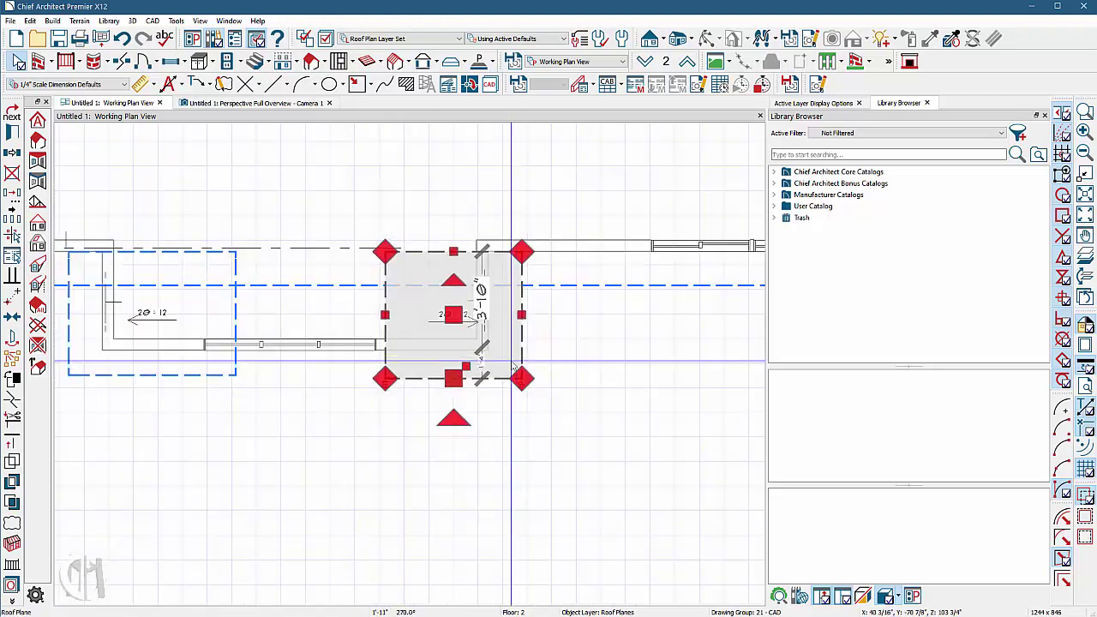
pyautogui.click(198, 374)
pyautogui.moveTo(196, 375); pyautogui.dragTo(385, 378)
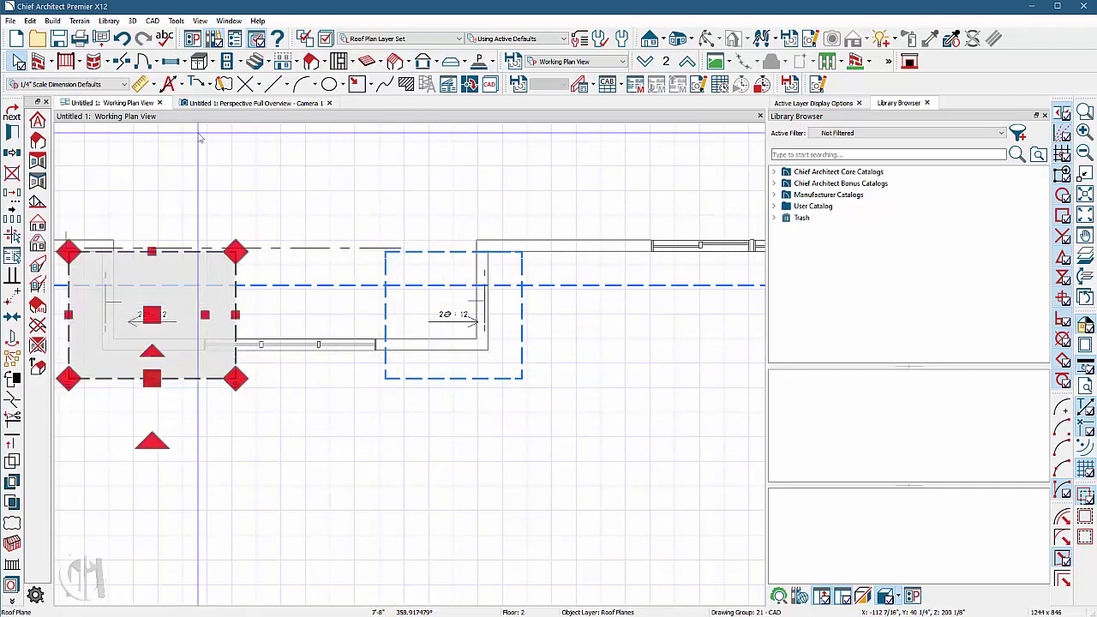
pyautogui.click(155, 84)
# - Dimension the distance from the wall to the right entry roof plane's edge, reading 4'-2"
pyautogui.click(182, 112)
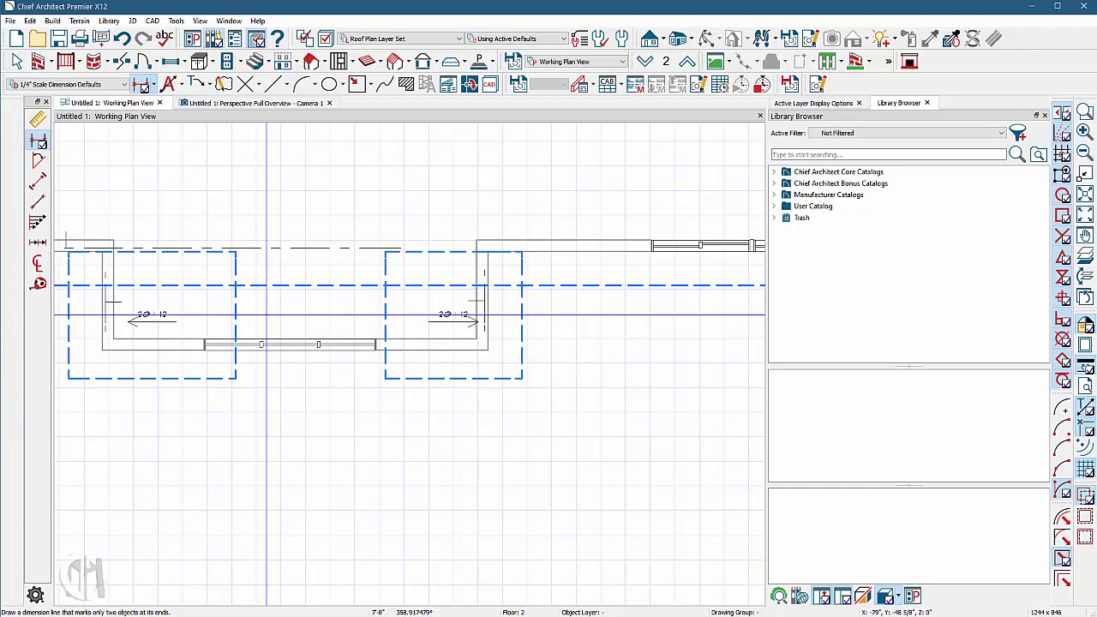
pyautogui.scroll(2, 420, 317)
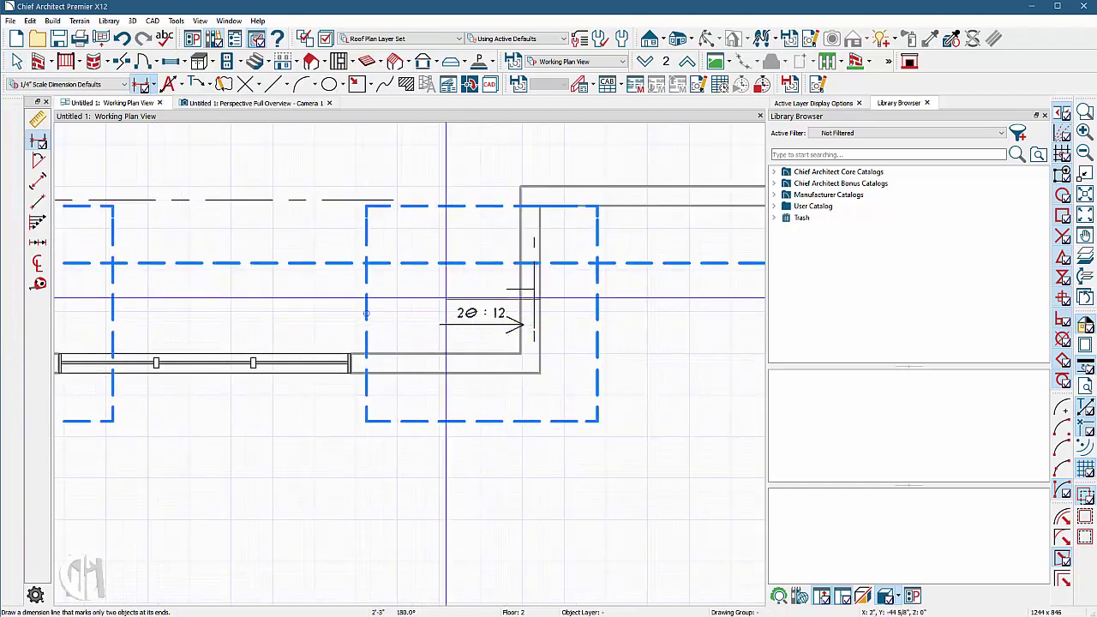
pyautogui.moveTo(535, 301); pyautogui.dragTo(360, 302)
pyautogui.click(571, 331)
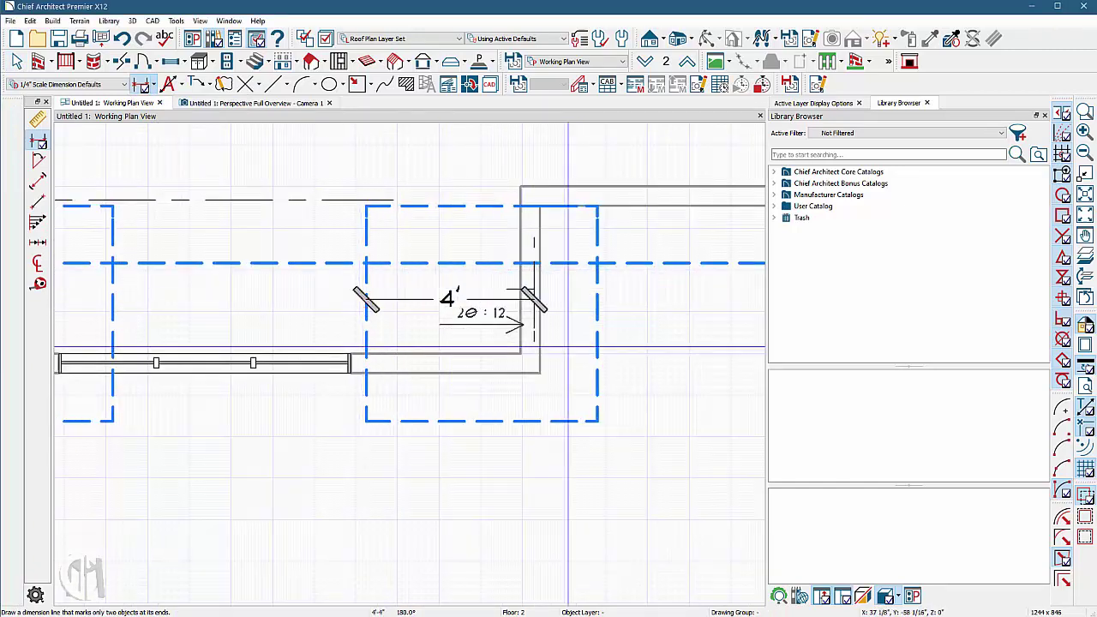
pyautogui.scroll(2, 527, 314)
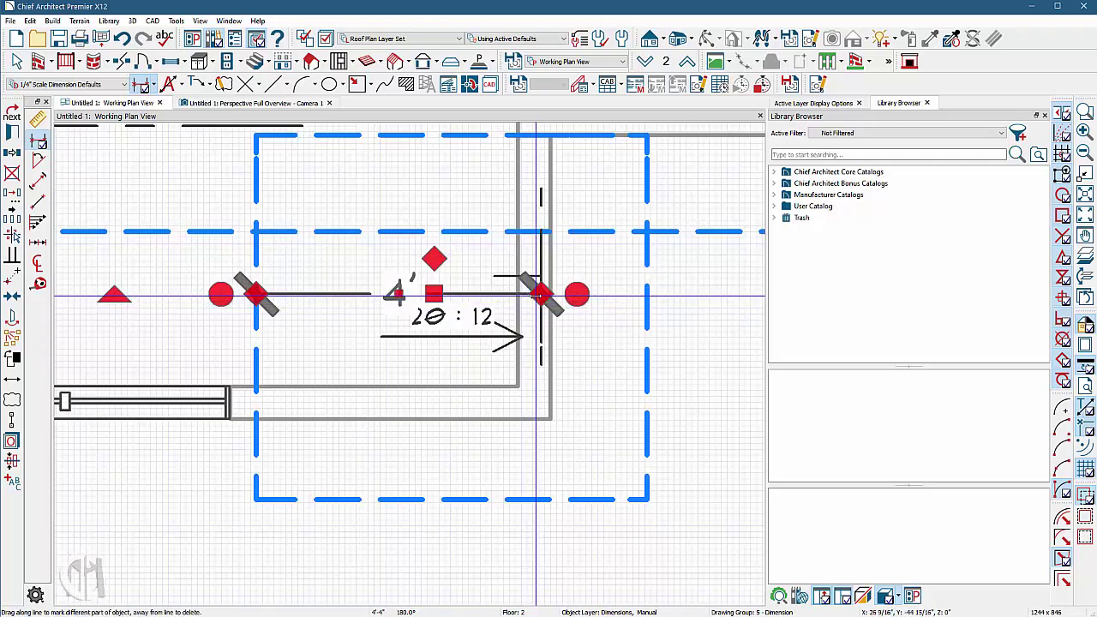
pyautogui.moveTo(539, 294); pyautogui.dragTo(560, 319)
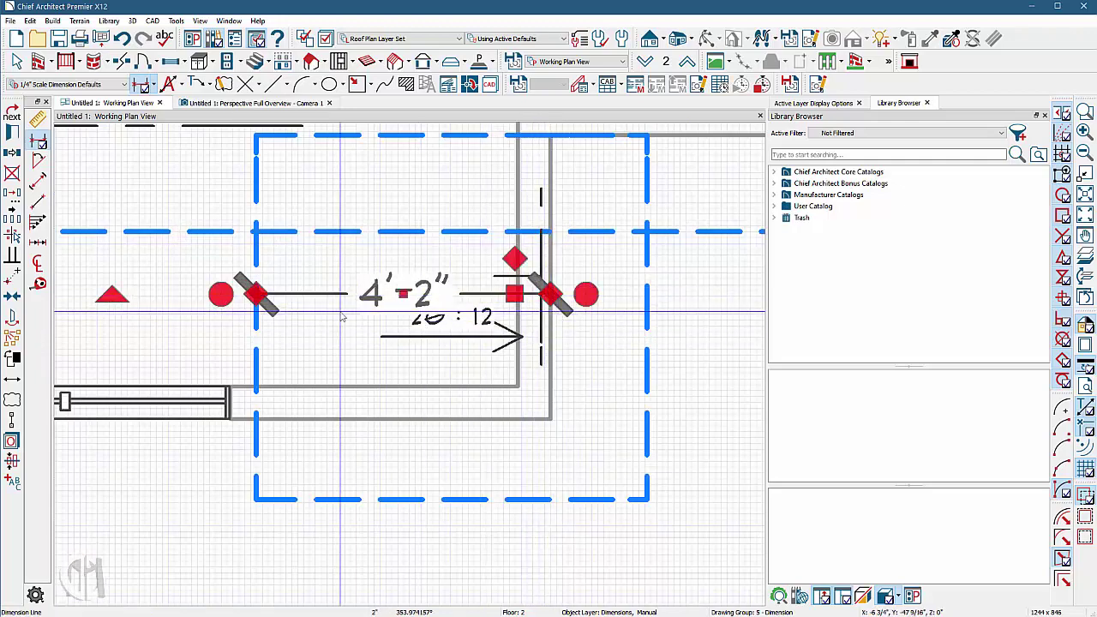
pyautogui.scroll(-1, 571, 329)
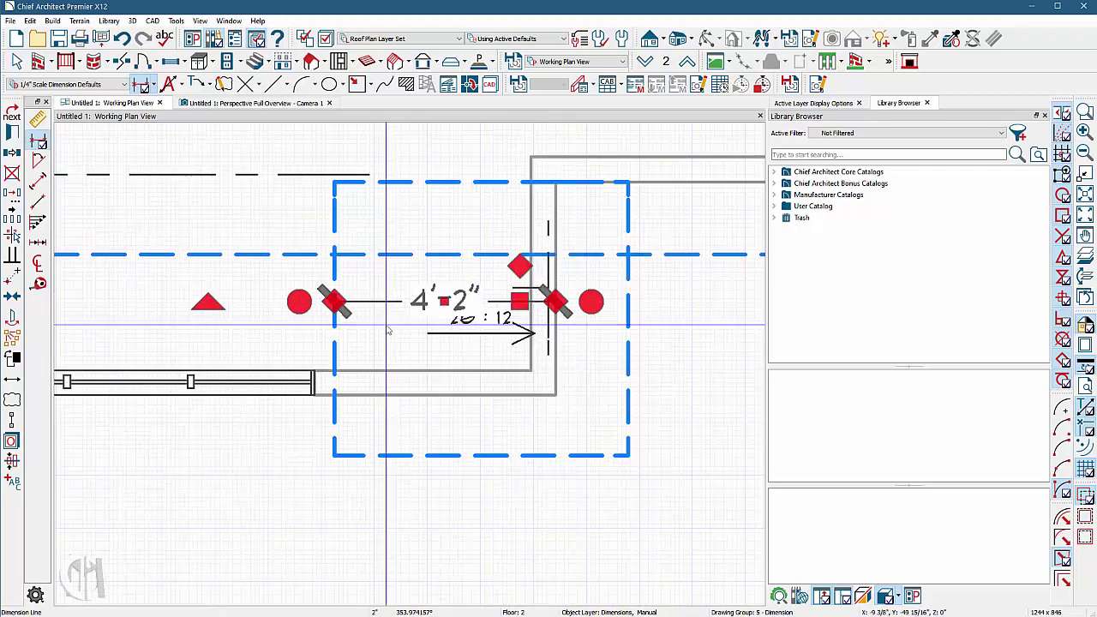
pyautogui.scroll(-1, 339, 343)
pyautogui.scroll(2, 287, 317)
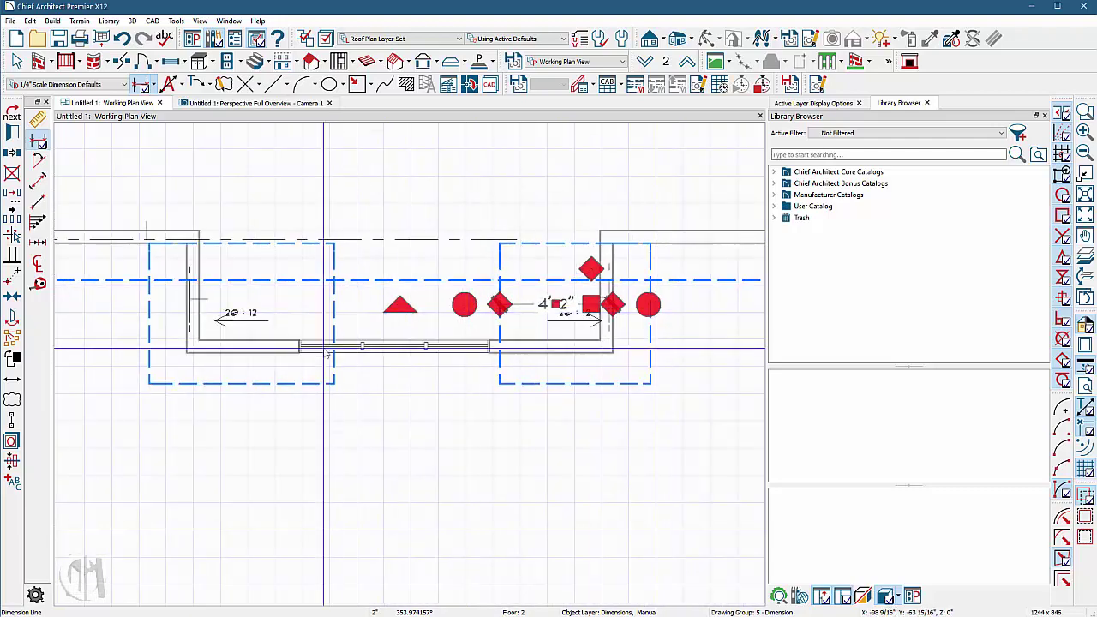
pyautogui.press('Escape')
# - Dimension the left entry roof plane's width from the outer wall, reading 5'-5"
pyautogui.moveTo(137, 297); pyautogui.dragTo(375, 297)
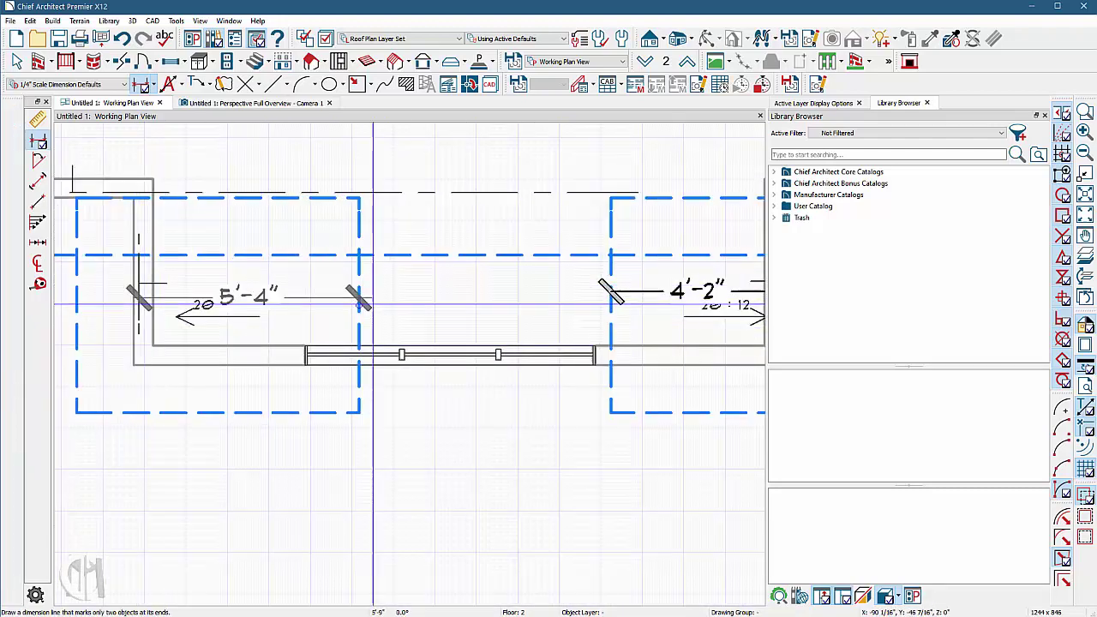
pyautogui.click(137, 297)
pyautogui.scroll(2, 133, 305)
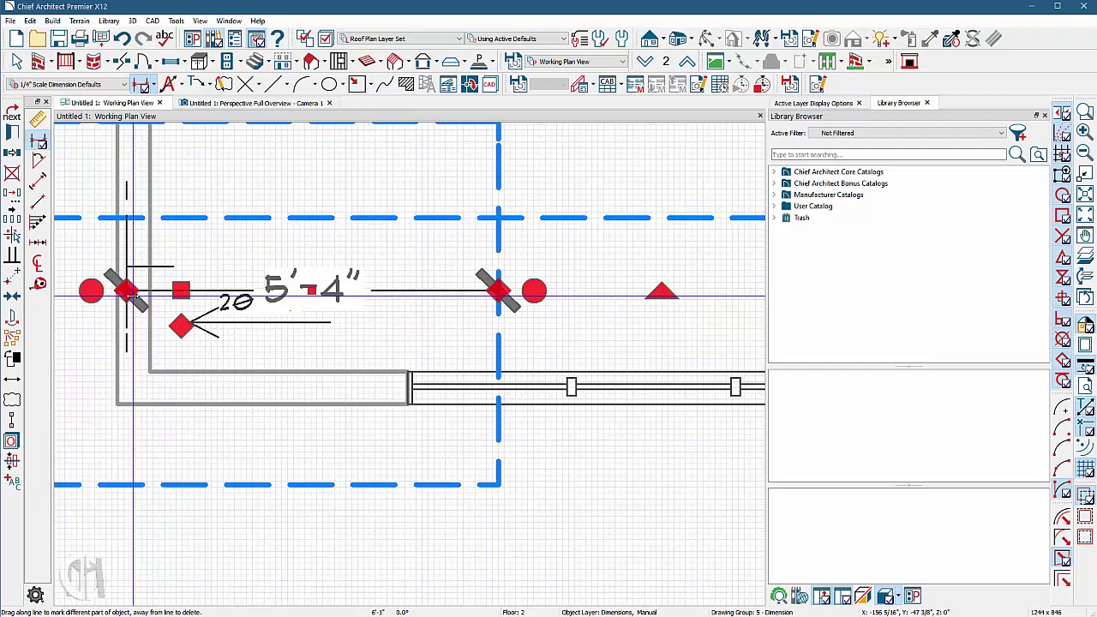
pyautogui.moveTo(140, 297); pyautogui.dragTo(124, 297)
pyautogui.scroll(-2, 120, 291)
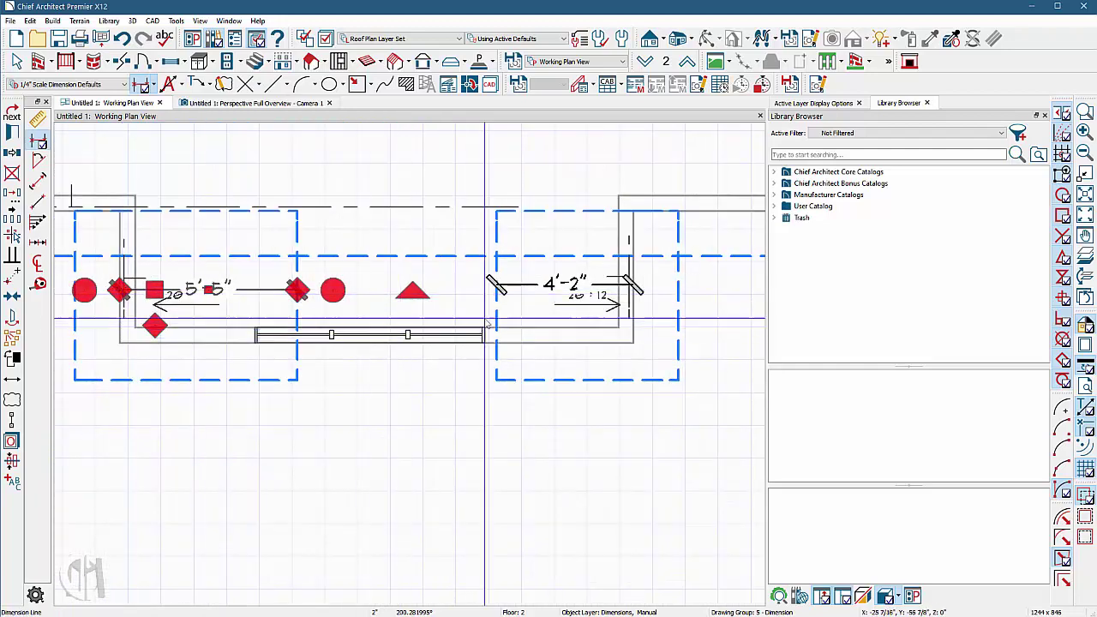
pyautogui.press('Escape')
# - Drag the right and left entry roof planes' edges so both measure 4'-6"
pyautogui.press('space')
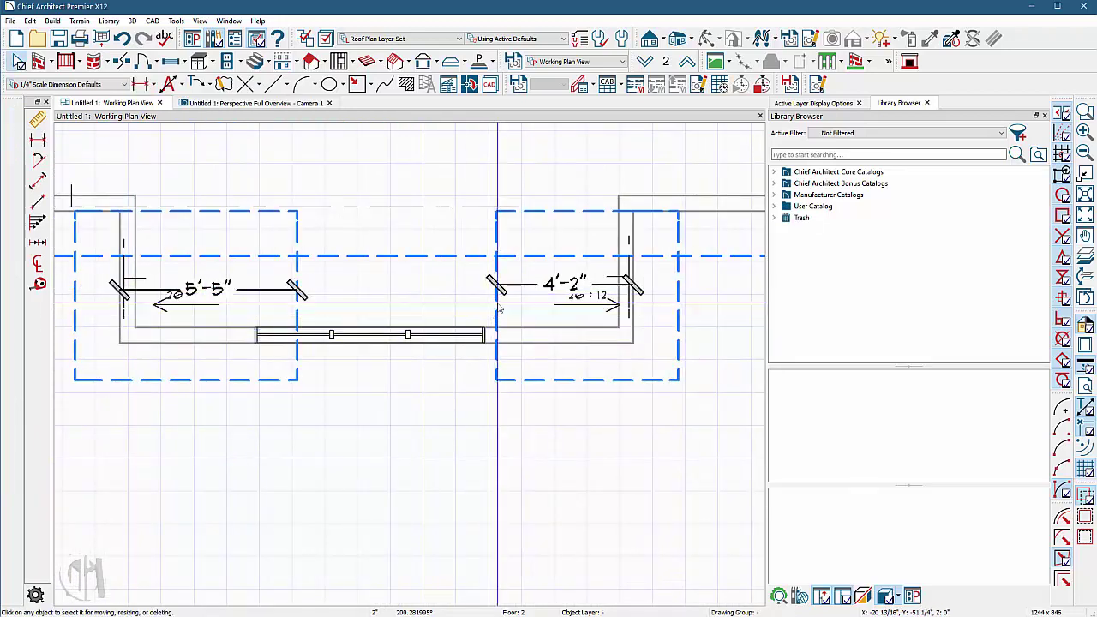
pyautogui.click(496, 301)
pyautogui.moveTo(497, 301); pyautogui.dragTo(486, 302)
pyautogui.click(300, 318)
pyautogui.moveTo(300, 318); pyautogui.dragTo(268, 314)
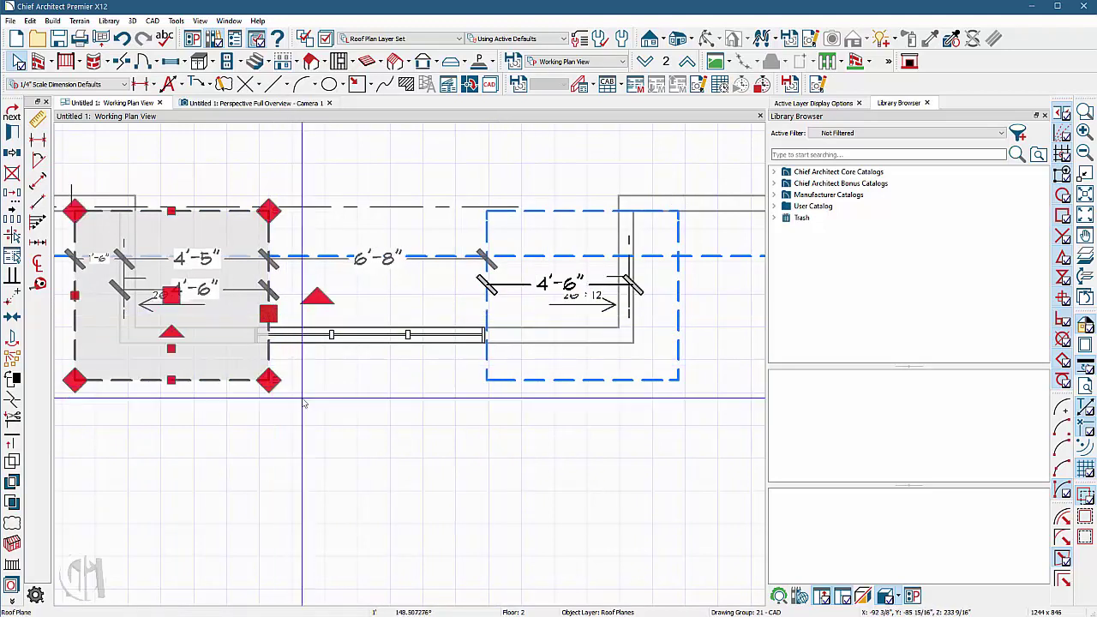
# - Copy the left entry roof plane's 211 11/16" ridge top height from its specification
pyautogui.click(186, 378)
pyautogui.hotkey('ctrl', 'e')
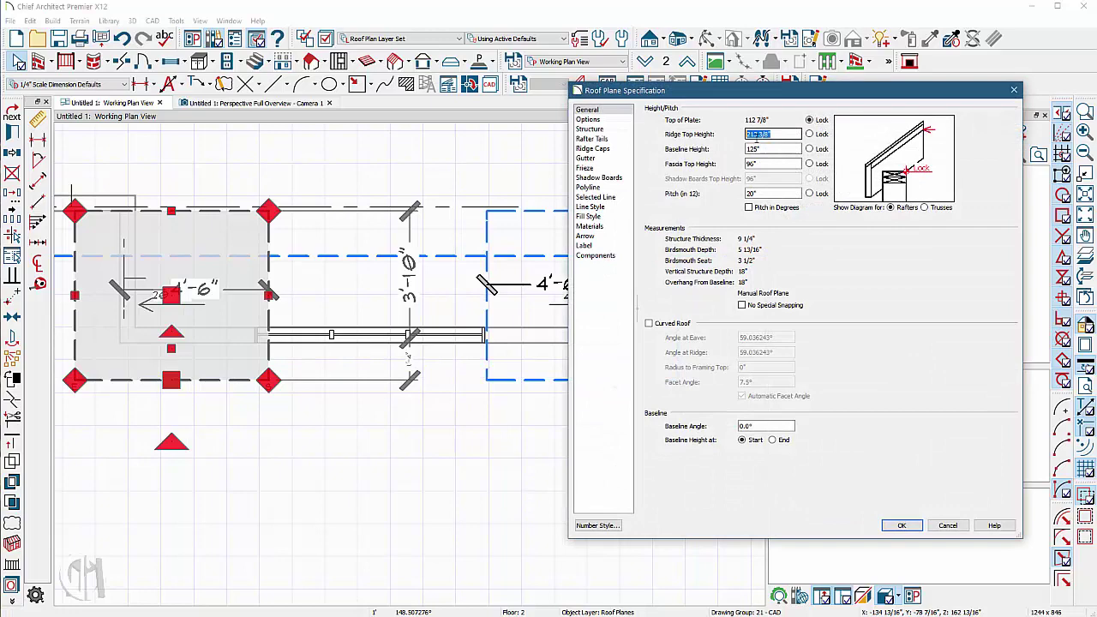
pyautogui.rightClick(771, 134)
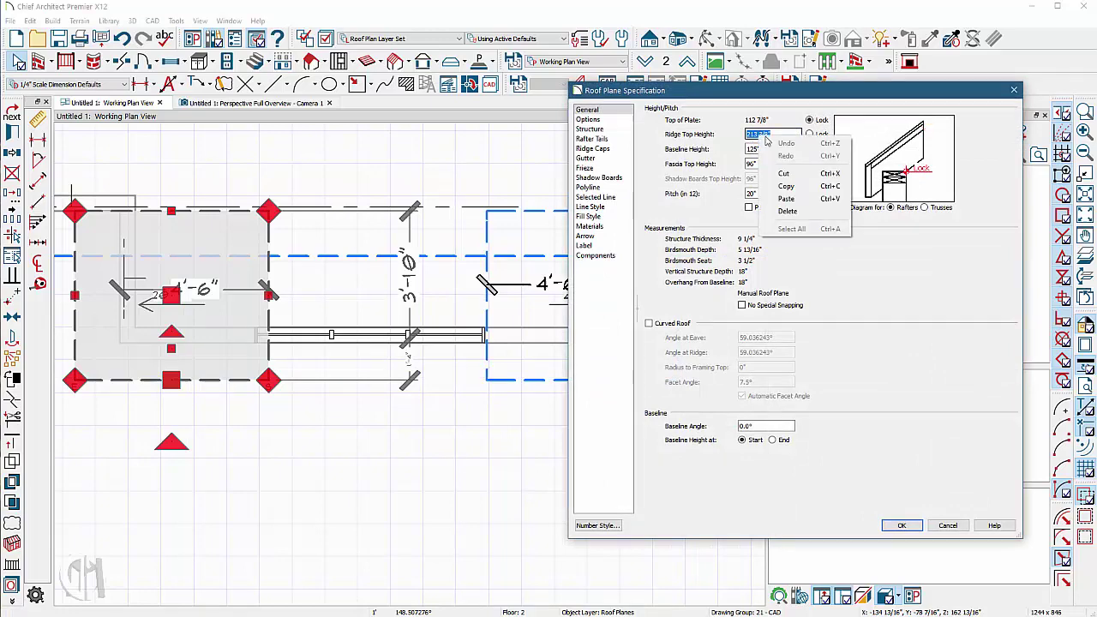
pyautogui.click(767, 166)
pyautogui.click(899, 525)
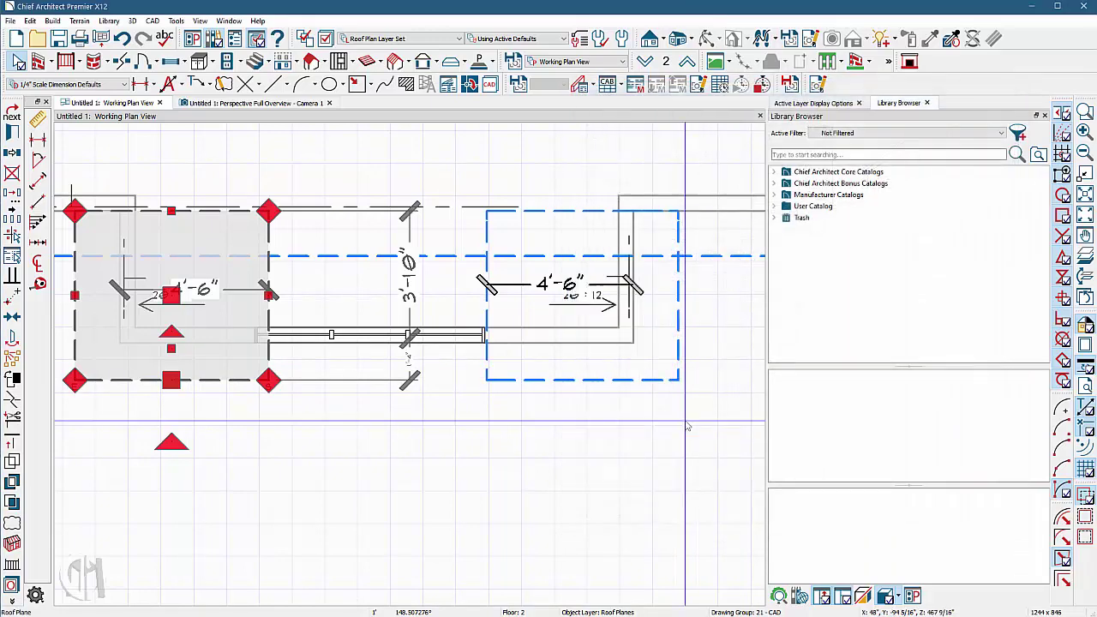
# - Paste 211 11/16" as the right entry roof plane's ridge top height
pyautogui.click(526, 378)
pyautogui.hotkey('ctrl', 'e')
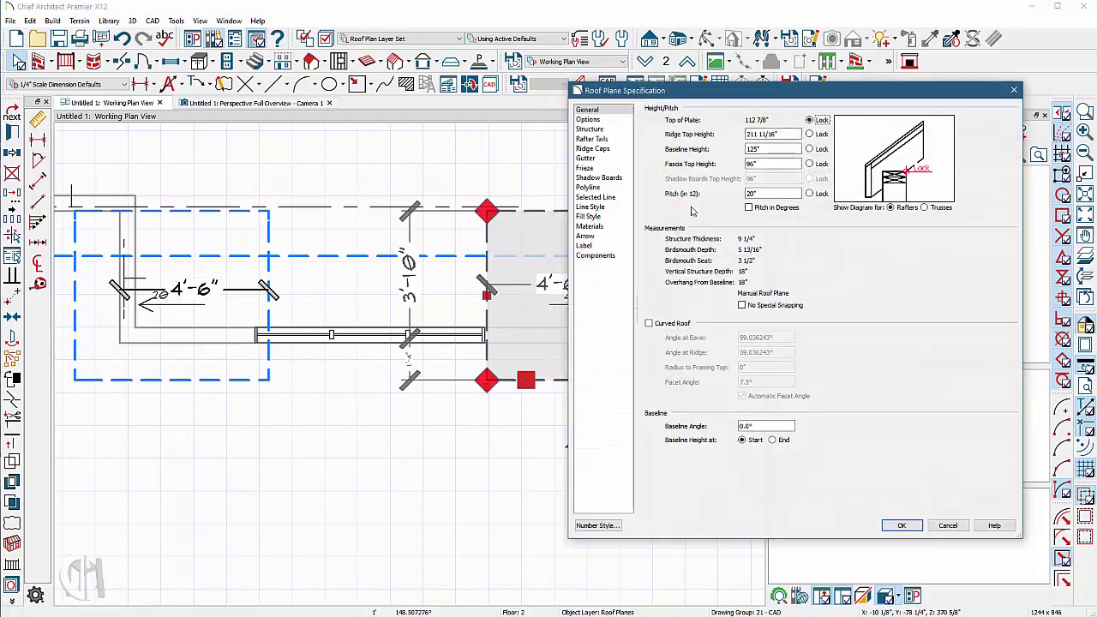
pyautogui.click(777, 134)
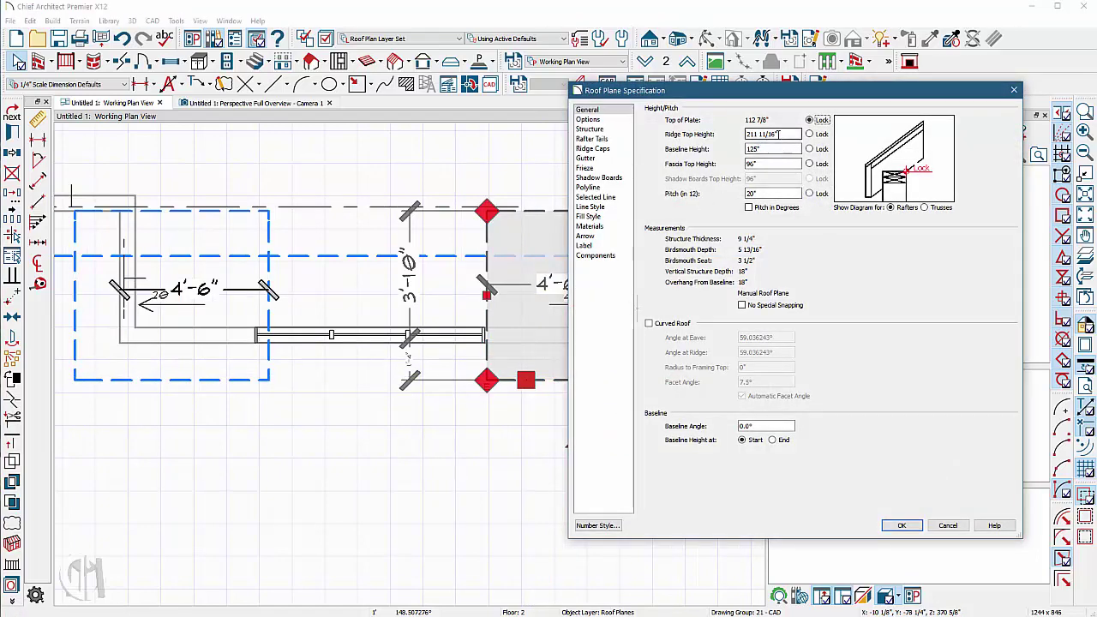
pyautogui.click(902, 525)
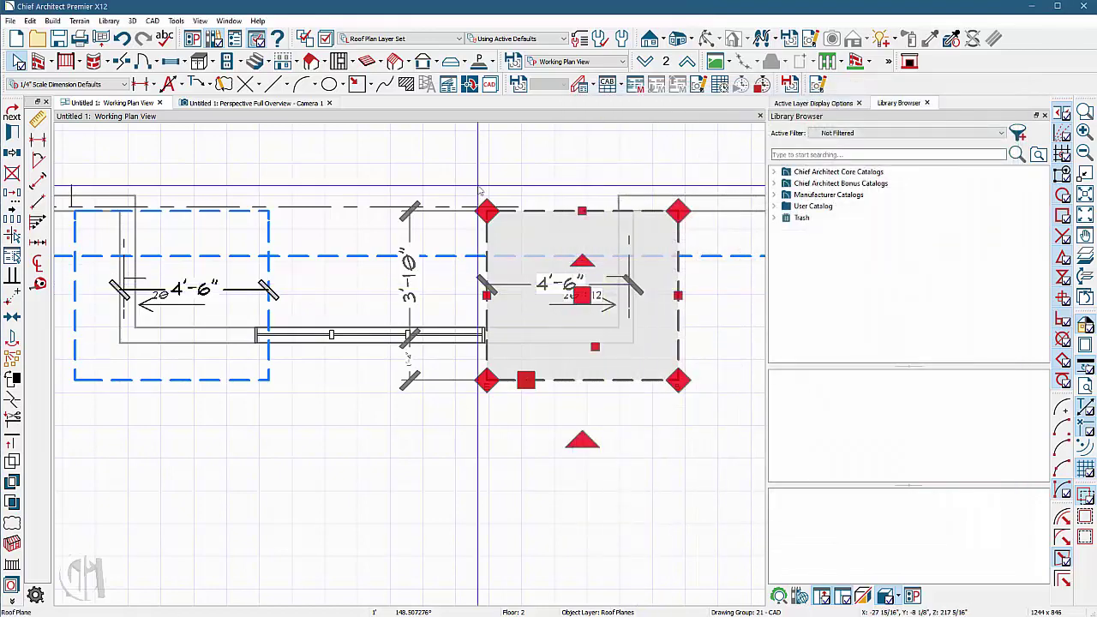
pyautogui.click(649, 39)
pyautogui.scroll(-1, 581, 172)
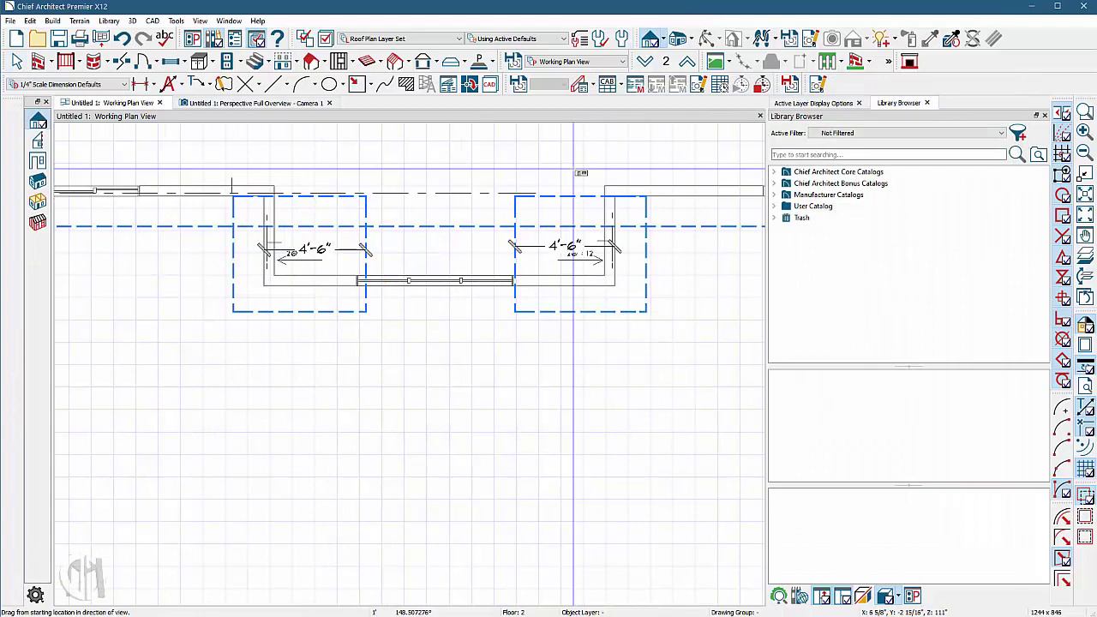
pyautogui.moveTo(448, 425); pyautogui.dragTo(452, 249)
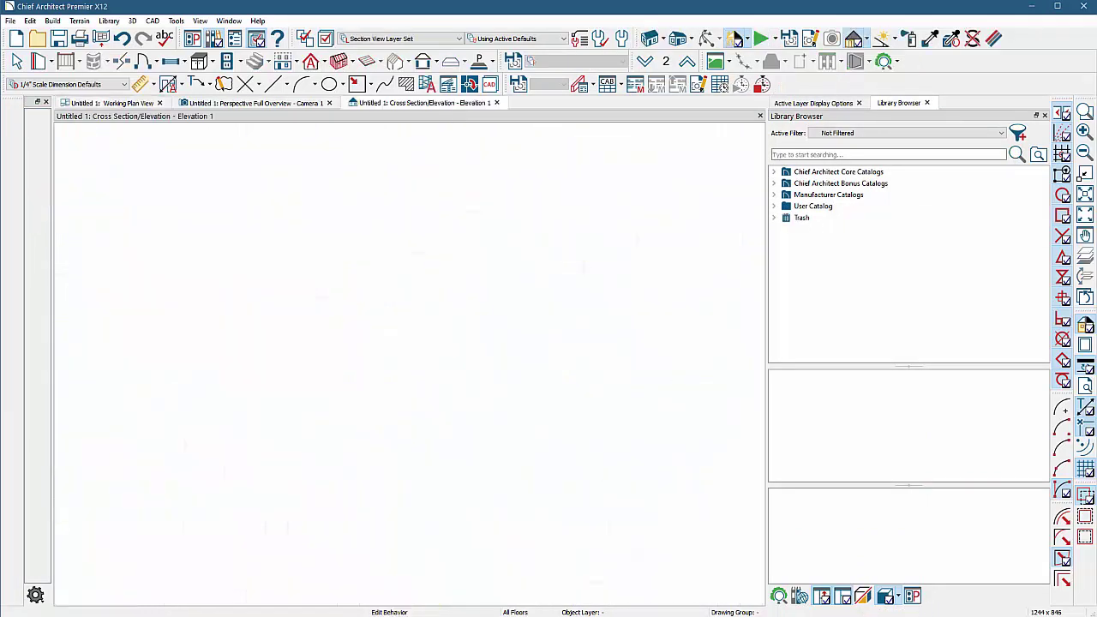
pyautogui.click(497, 102)
pyautogui.scroll(6, 541, 255)
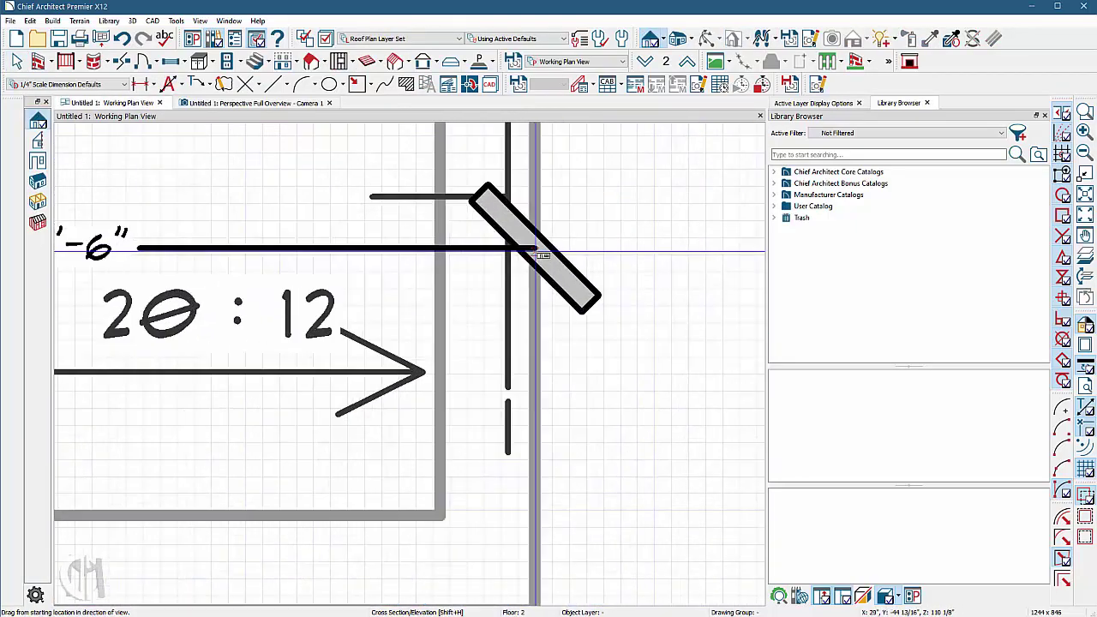
pyautogui.scroll(-6, 541, 255)
pyautogui.scroll(2, 163, 274)
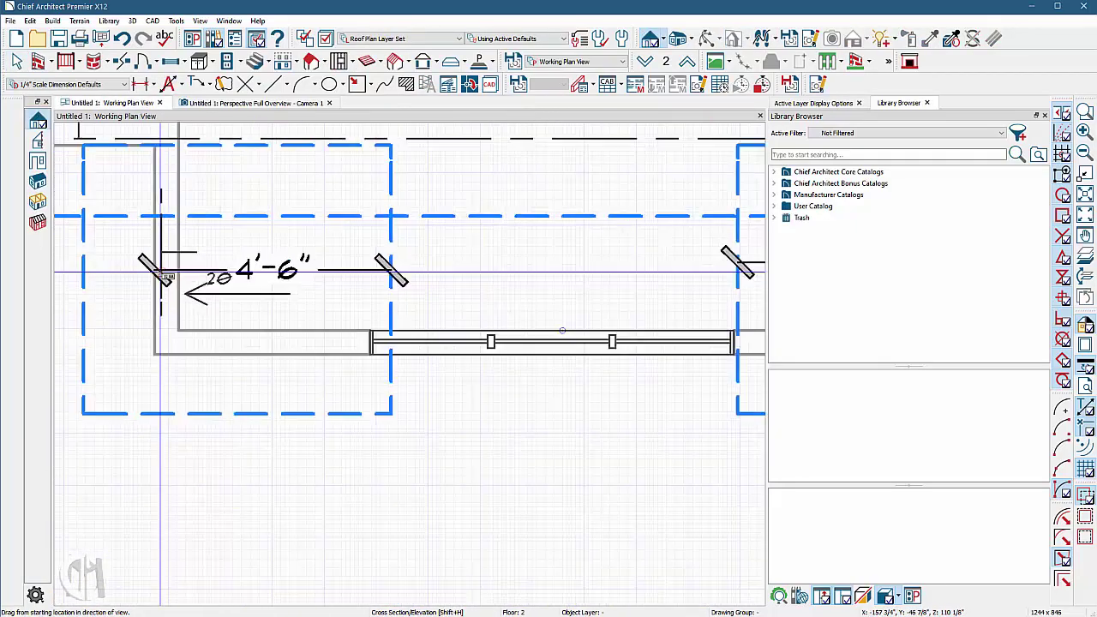
pyautogui.scroll(4, 163, 276)
pyautogui.scroll(-5, 155, 295)
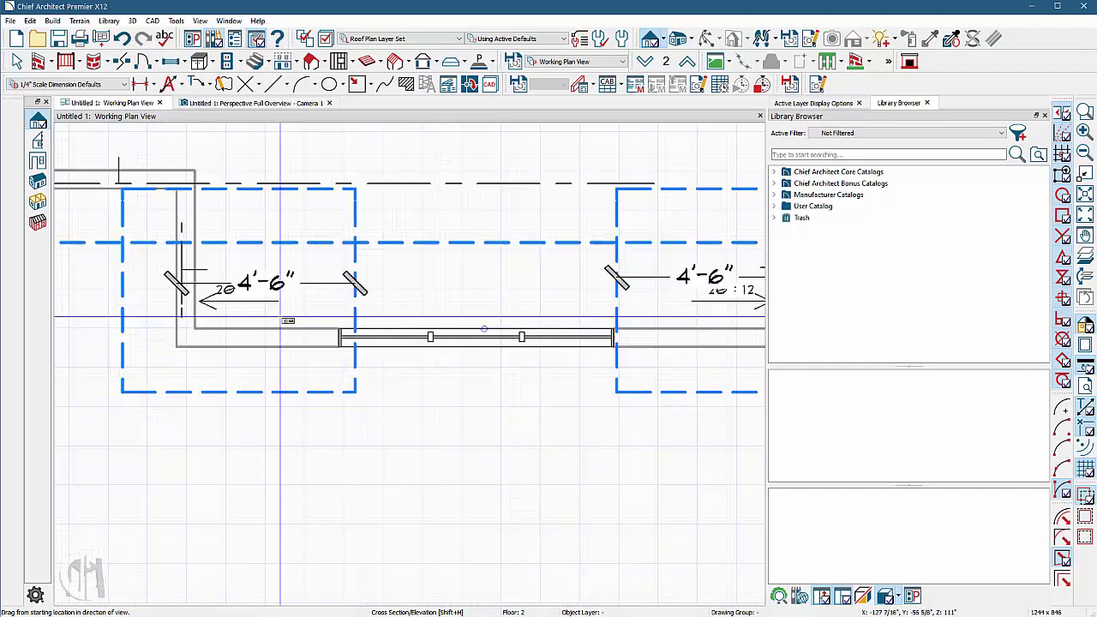
pyautogui.scroll(-1, 280, 318)
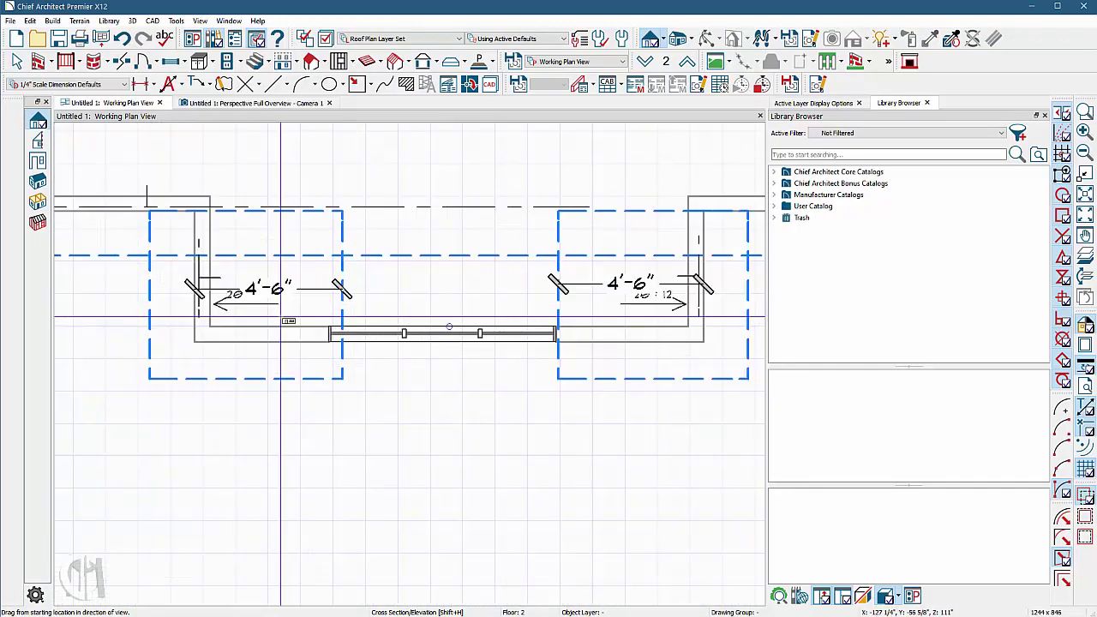
# - Draw a shallow 3:12 roof plane with a 4' baseline between the two entry roof planes
pyautogui.click(311, 61)
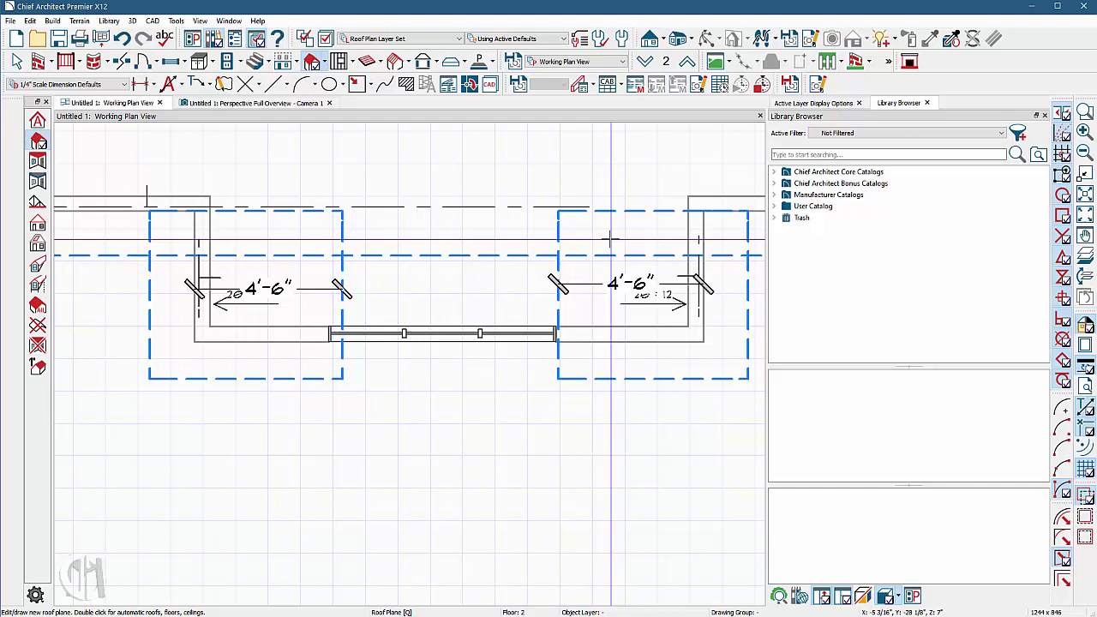
pyautogui.scroll(1, 610, 240)
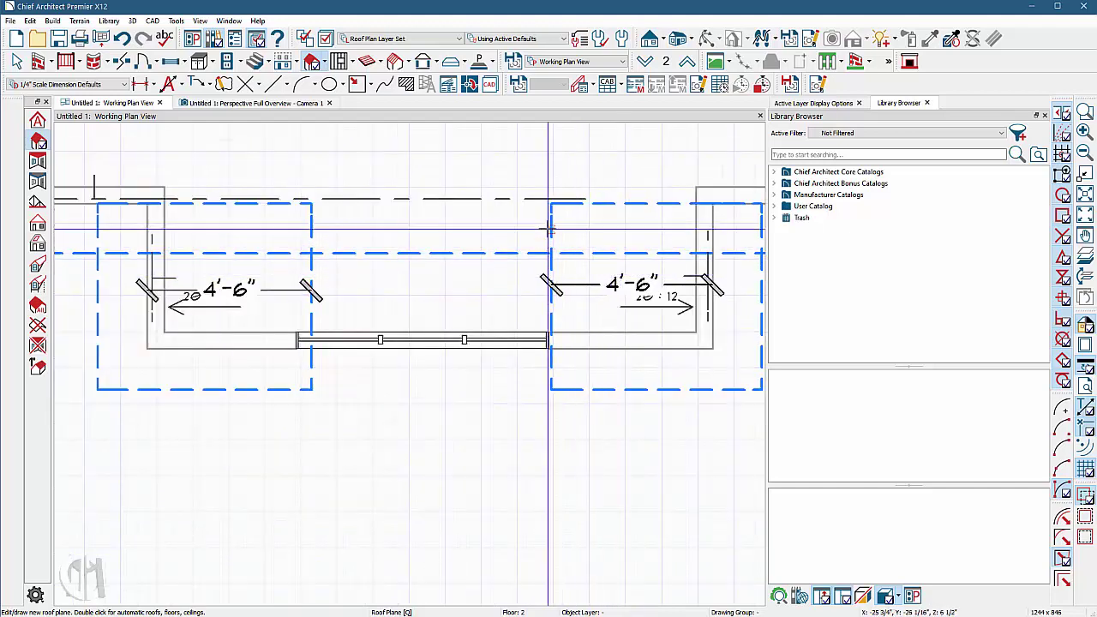
pyautogui.moveTo(549, 228); pyautogui.dragTo(552, 291)
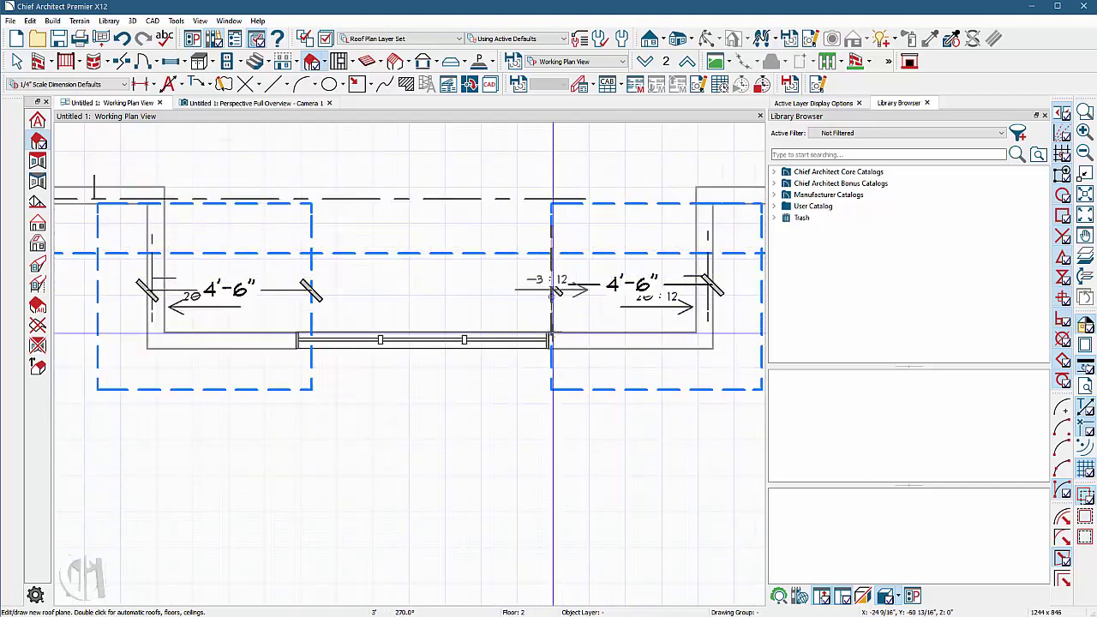
pyautogui.moveTo(553, 333); pyautogui.dragTo(550, 370)
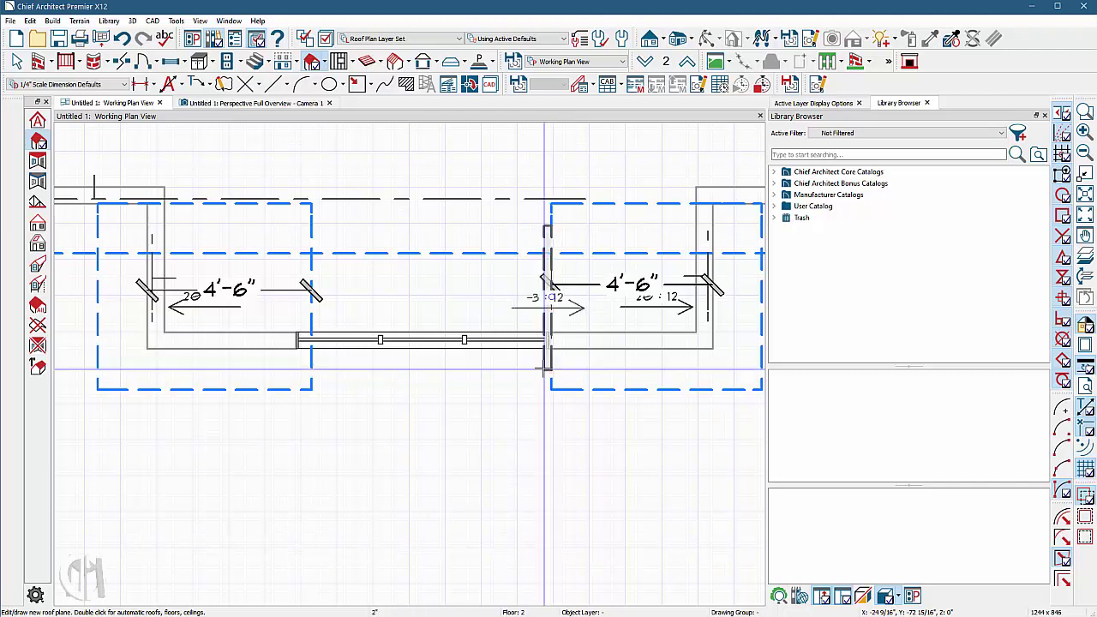
pyautogui.click(439, 362)
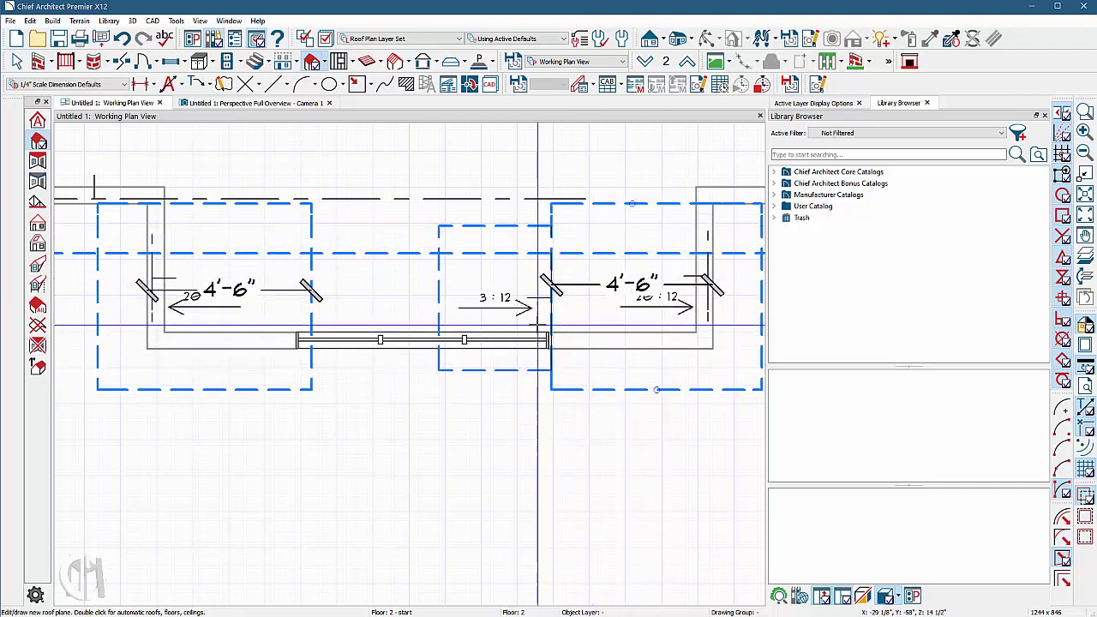
# - Orbit the perspective overview to inspect the front gambrel gable, then return to the plan
pyautogui.click(272, 102)
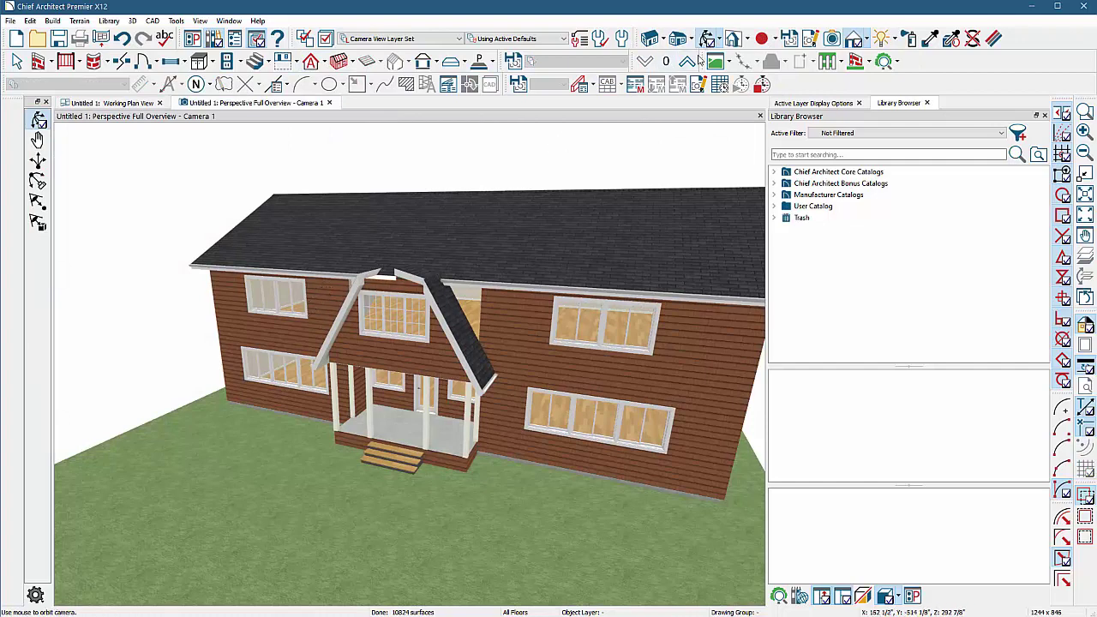
pyautogui.moveTo(420, 354); pyautogui.dragTo(461, 293)
pyautogui.scroll(5, 455, 284)
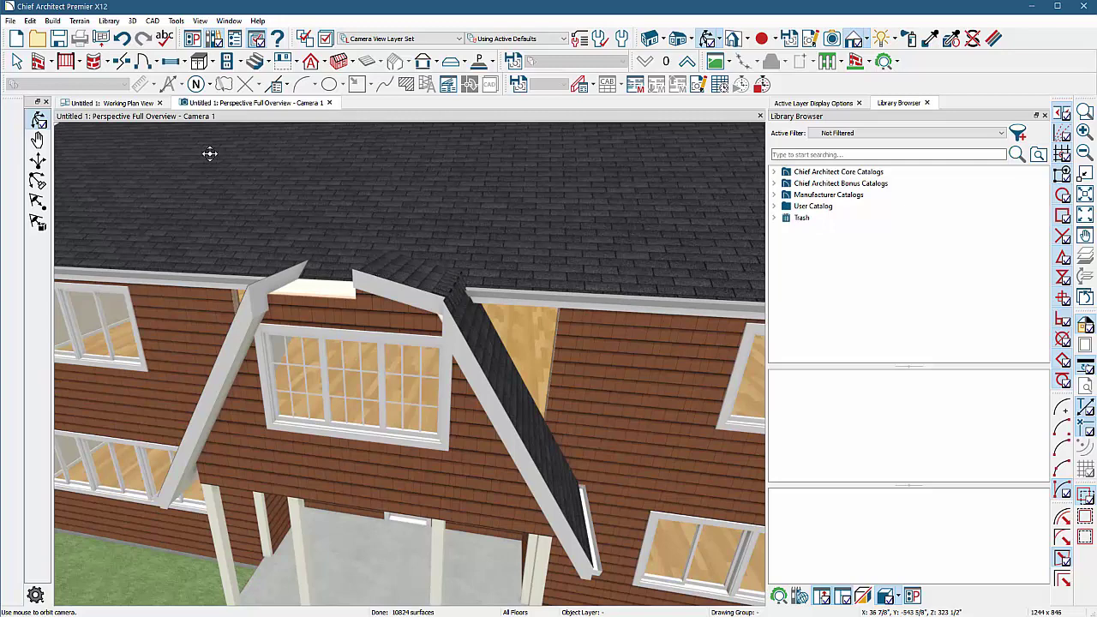
pyautogui.click(127, 103)
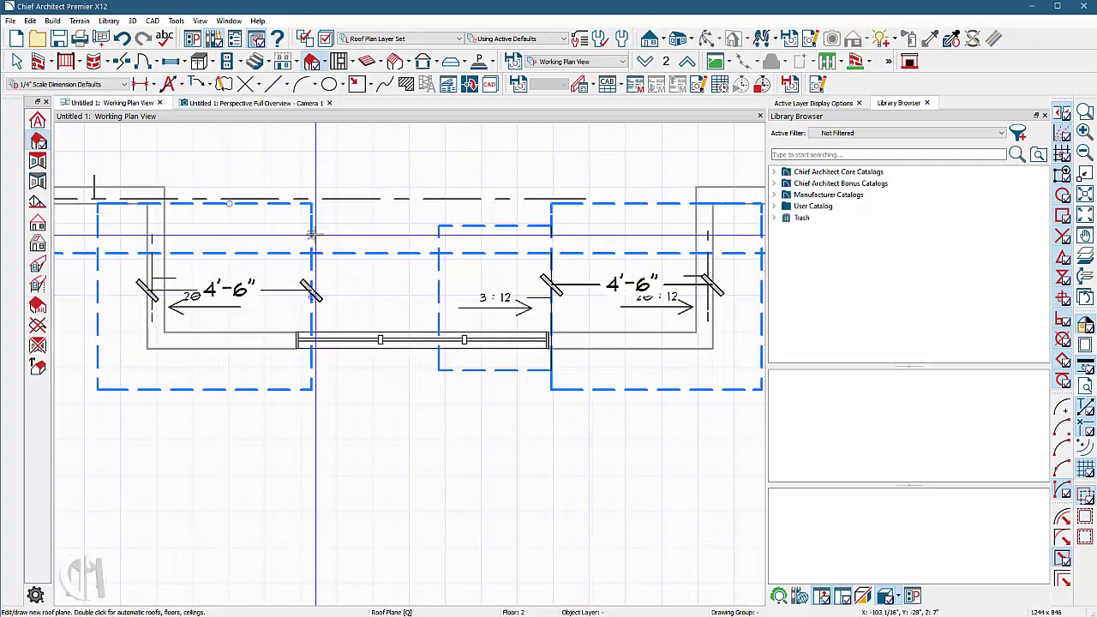
# - Draw a new 3:12 roof plane beside the porch gable, 3'-1" wide and extended upward
pyautogui.moveTo(311, 361); pyautogui.dragTo(311, 234)
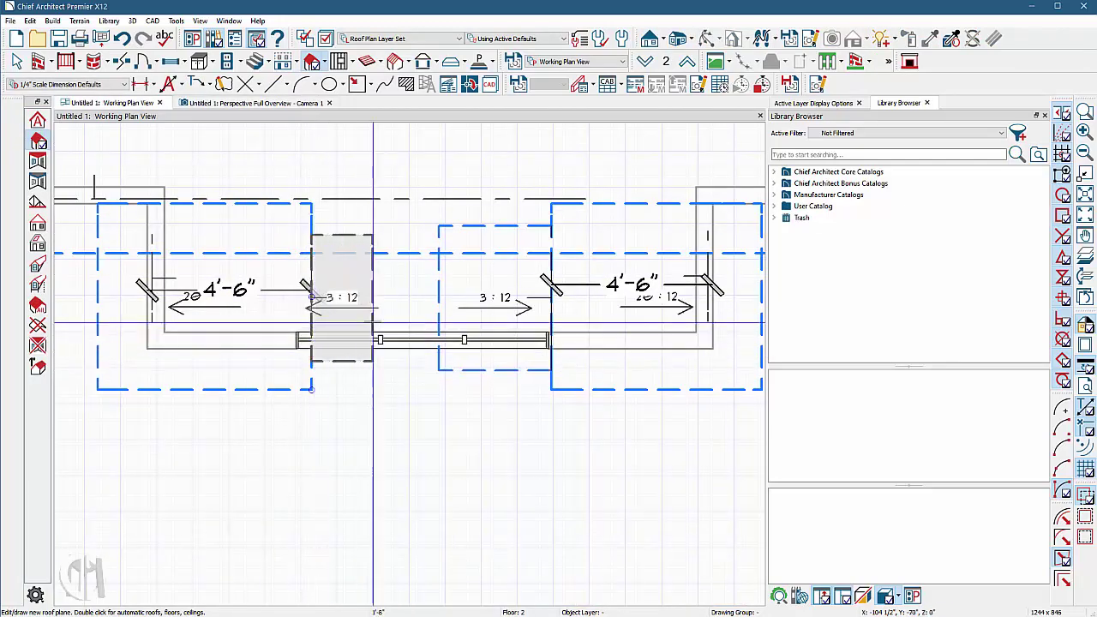
pyautogui.click(410, 308)
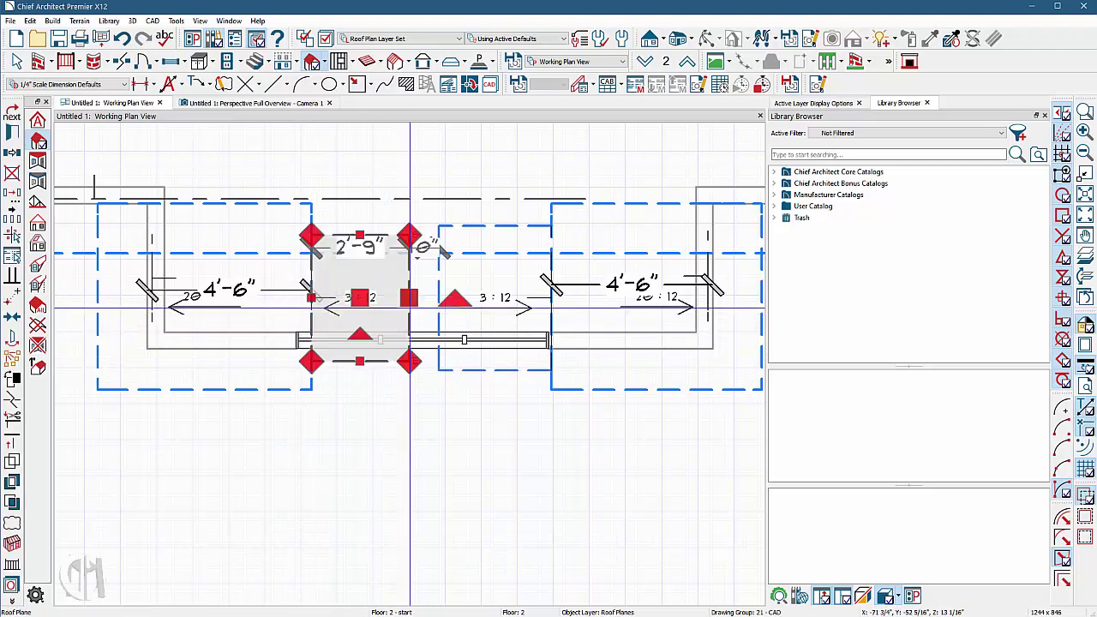
pyautogui.moveTo(409, 298)
pyautogui.mouseDown()
pyautogui.moveTo(441, 299)
pyautogui.moveTo(421, 297)
pyautogui.mouseUp()
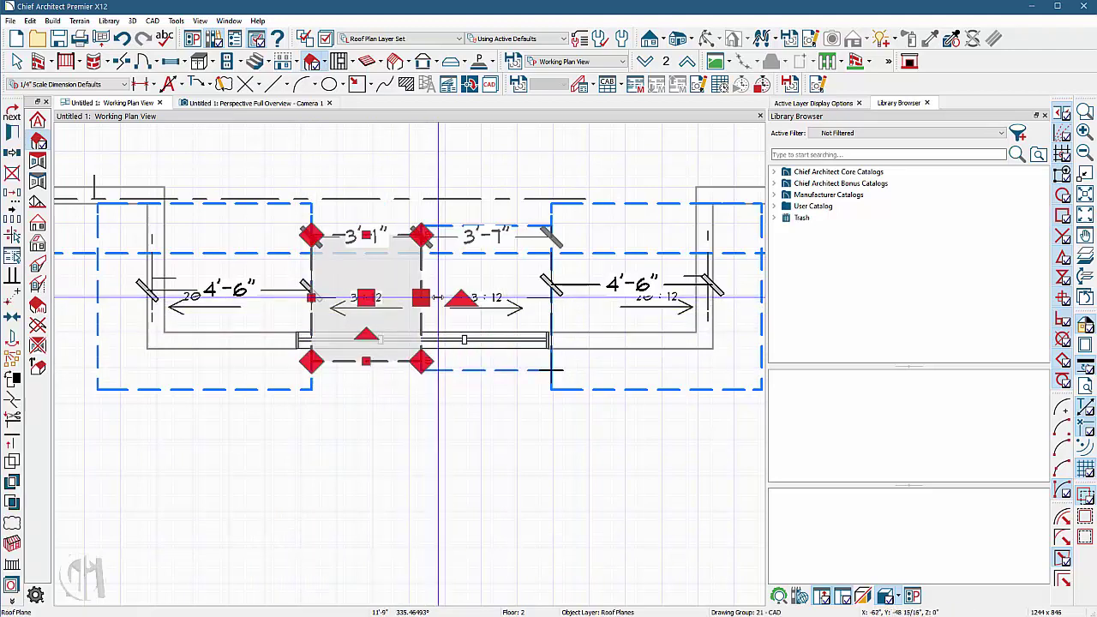
pyautogui.moveTo(311, 234); pyautogui.dragTo(312, 203)
# - Stretch the adjacent roof plane's top and bottom edges to meet the new plane
pyautogui.click(426, 248)
pyautogui.moveTo(427, 225); pyautogui.dragTo(428, 199)
pyautogui.moveTo(426, 370); pyautogui.dragTo(405, 380)
pyautogui.click(372, 257)
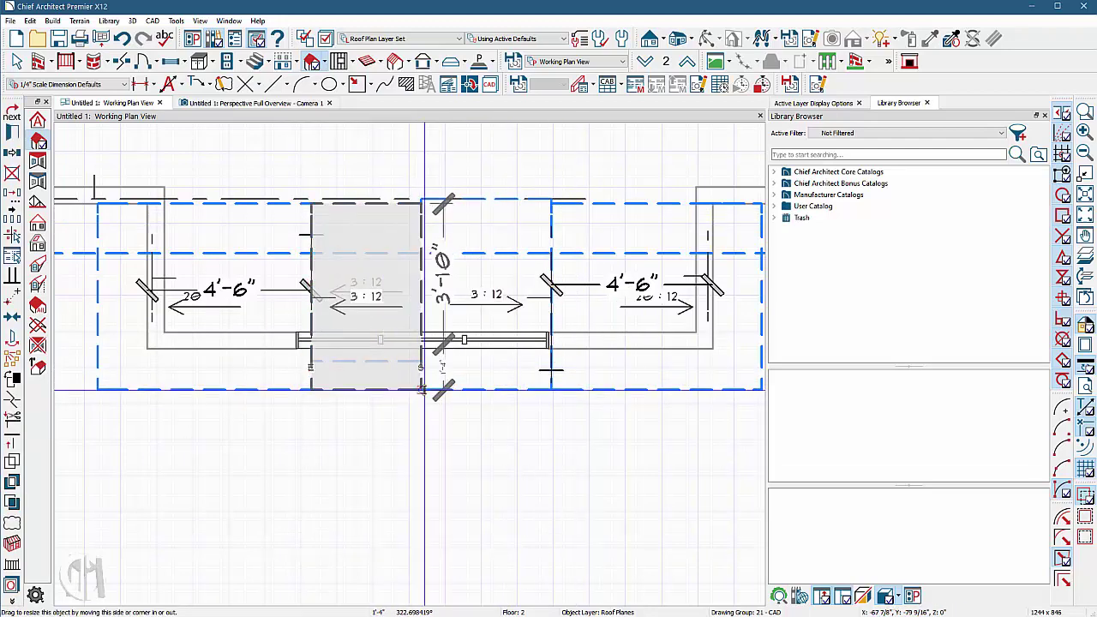
# - Orbit the 3D perspective around the gambrel porch gable, then return to the Working Plan View
pyautogui.hotkey('ctrl', 'Tab')
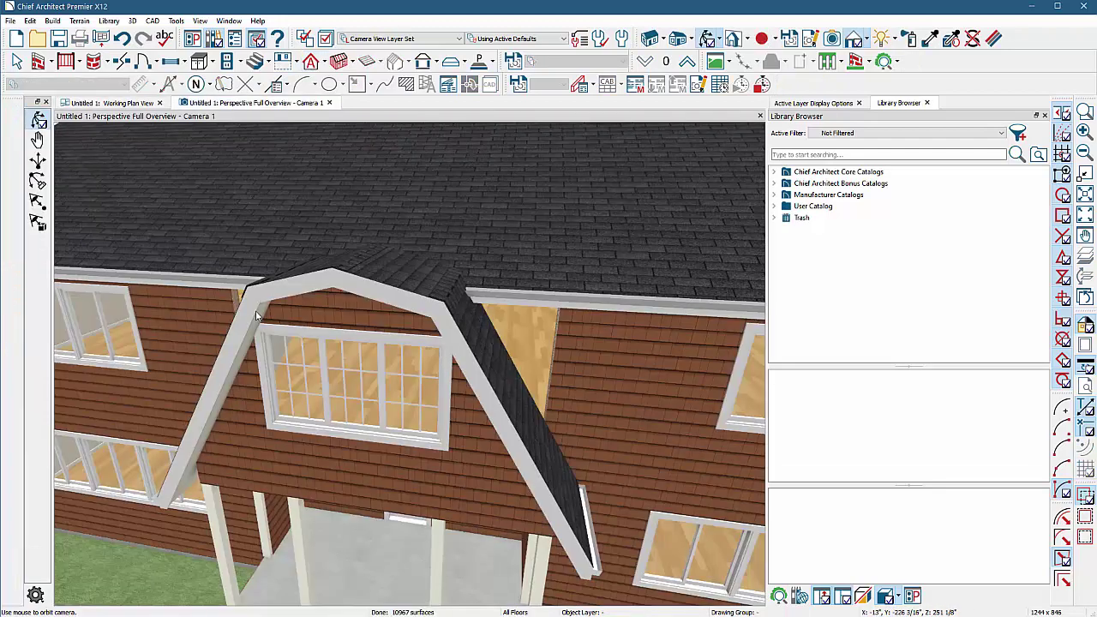
pyautogui.moveTo(526, 277); pyautogui.dragTo(420, 259)
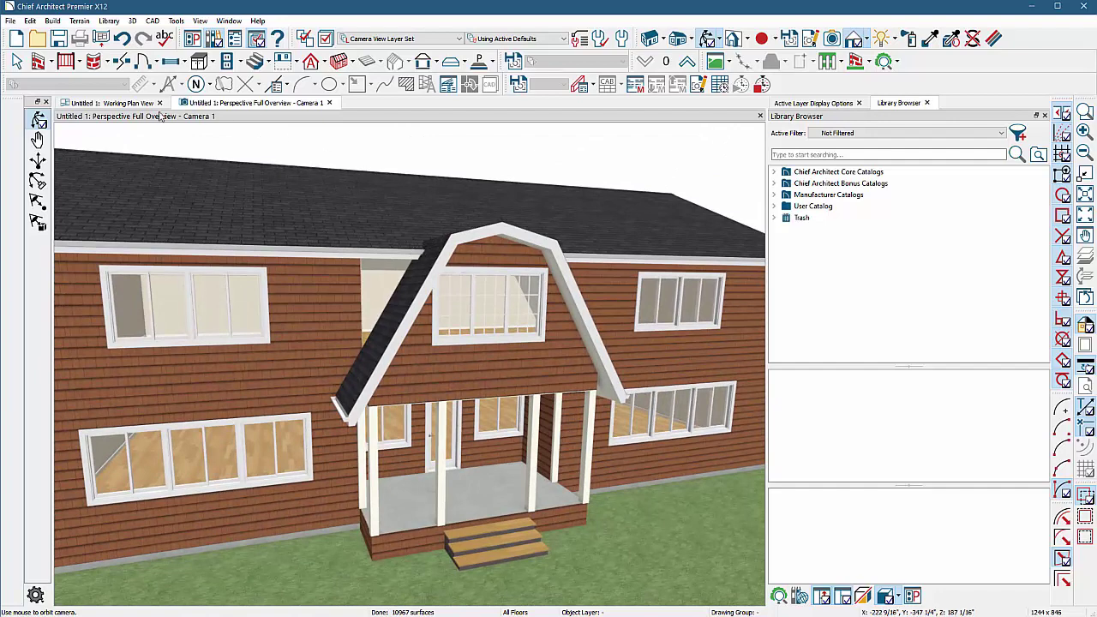
pyautogui.click(120, 103)
# - Set both lower gambrel roof planes to a 22:12 pitch
pyautogui.click(205, 257)
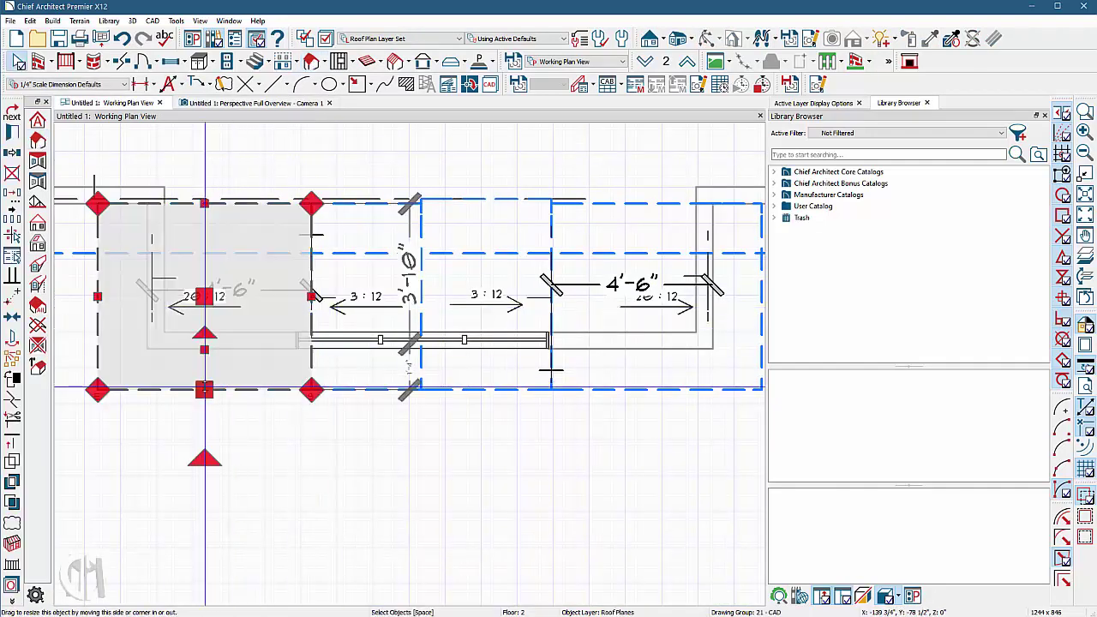
pyautogui.doubleClick(314, 296)
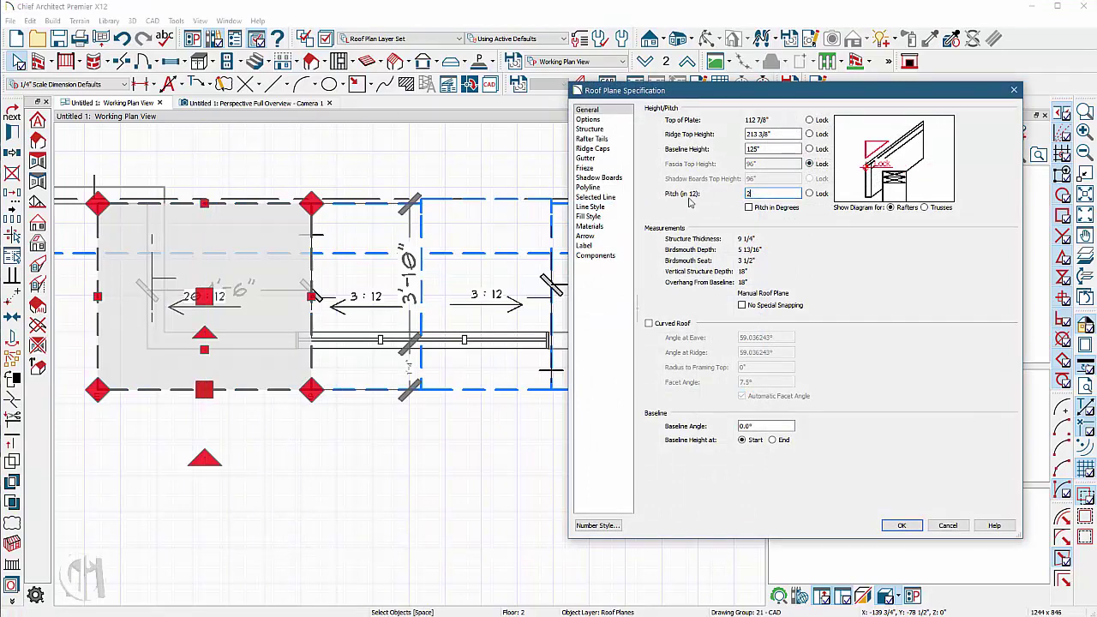
pyautogui.press('Return')
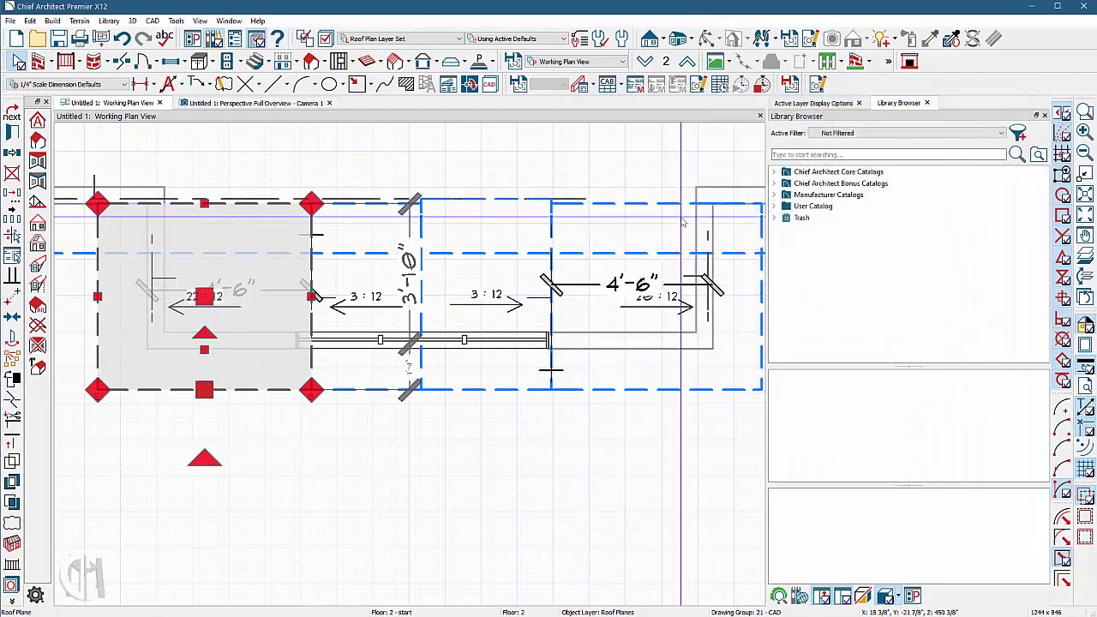
pyautogui.doubleClick(682, 224)
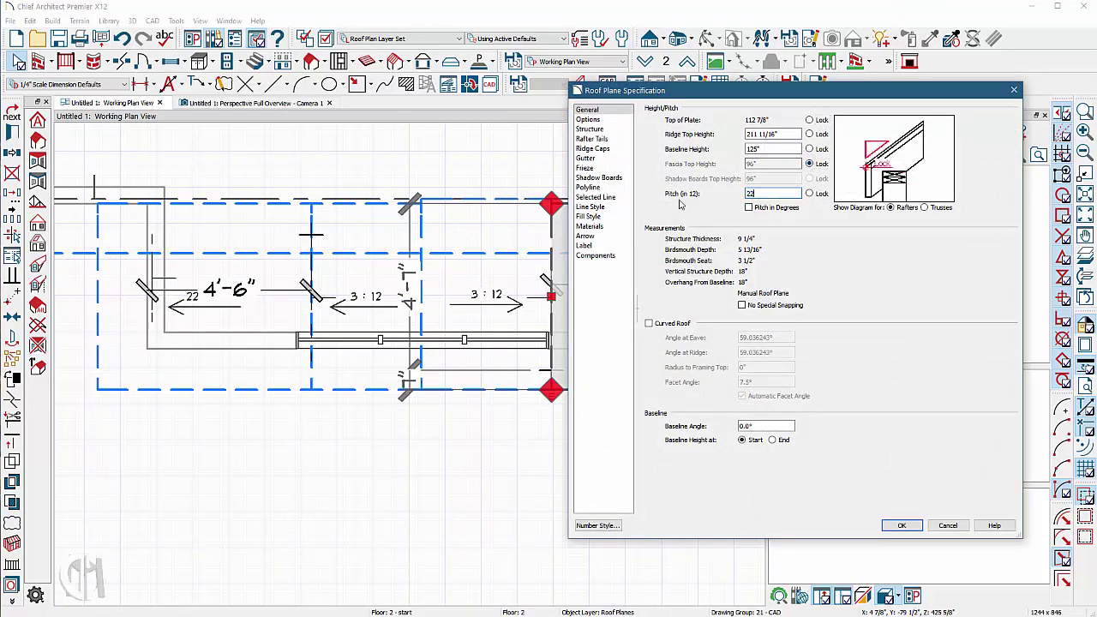
pyautogui.press('Return')
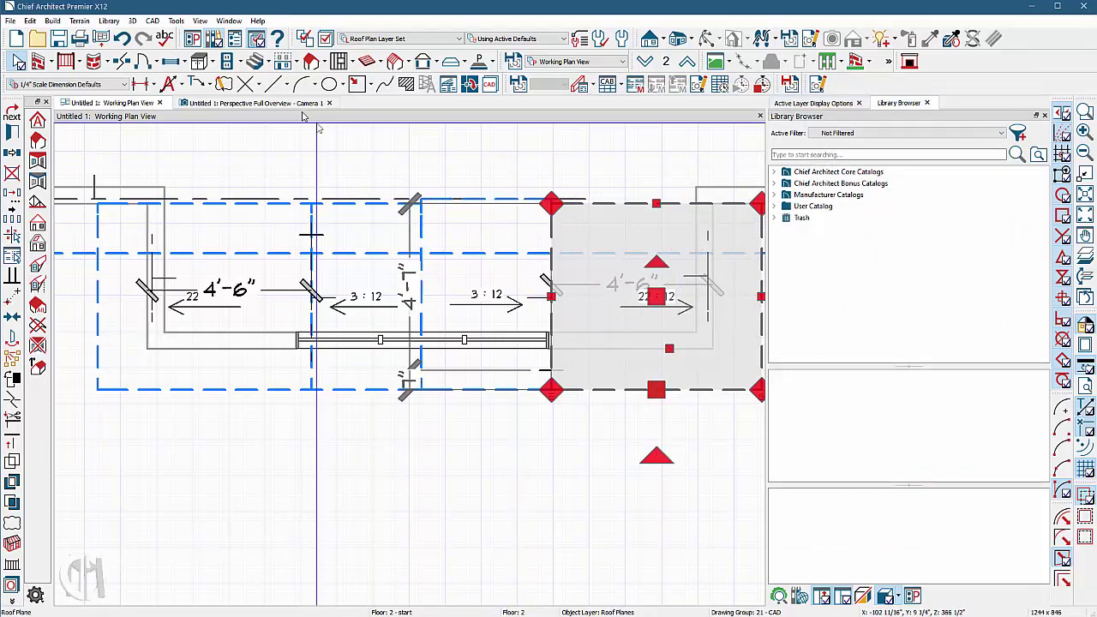
# - Extend the middle roof plane's right edge and move the left plane's edge to 3'-10", then check in 3D
pyautogui.scroll(1, 514, 231)
pyautogui.click(504, 237)
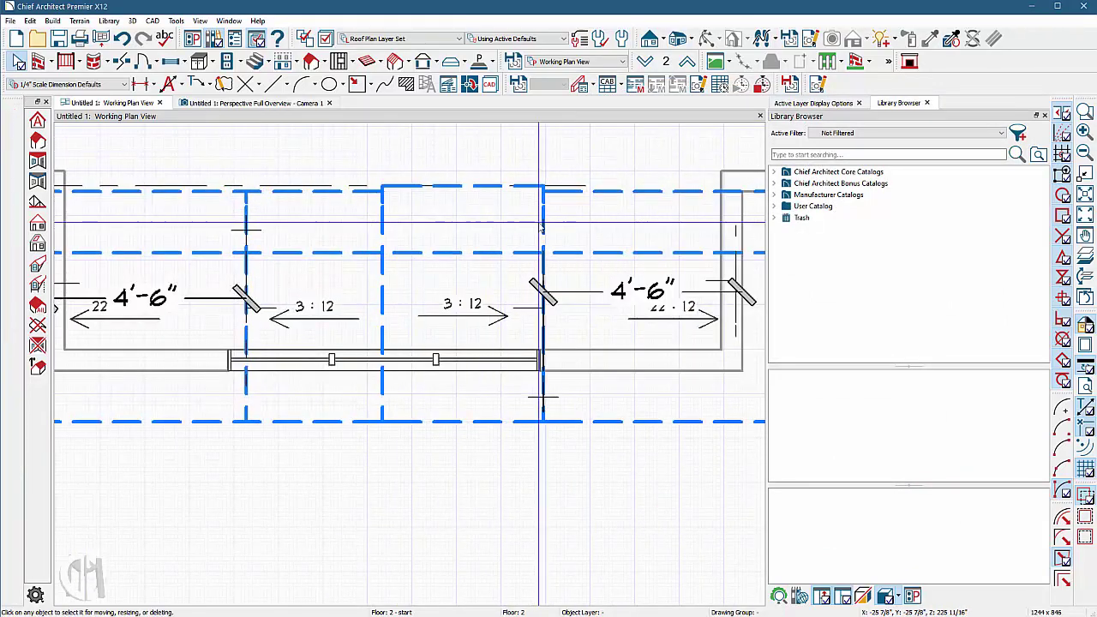
pyautogui.moveTo(542, 223); pyautogui.dragTo(570, 223)
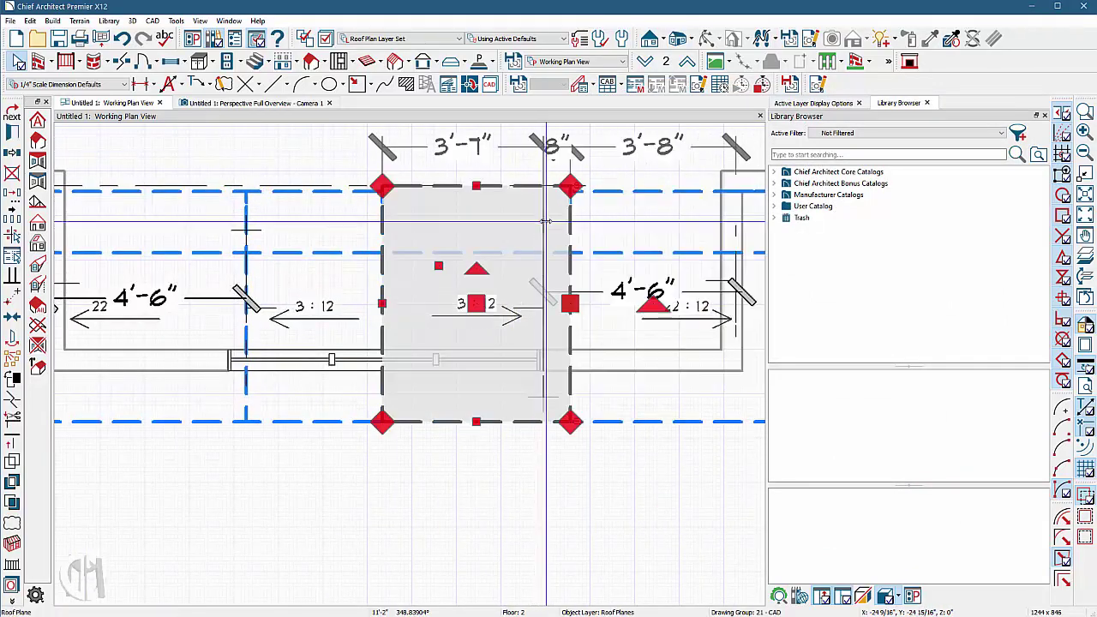
pyautogui.click(254, 218)
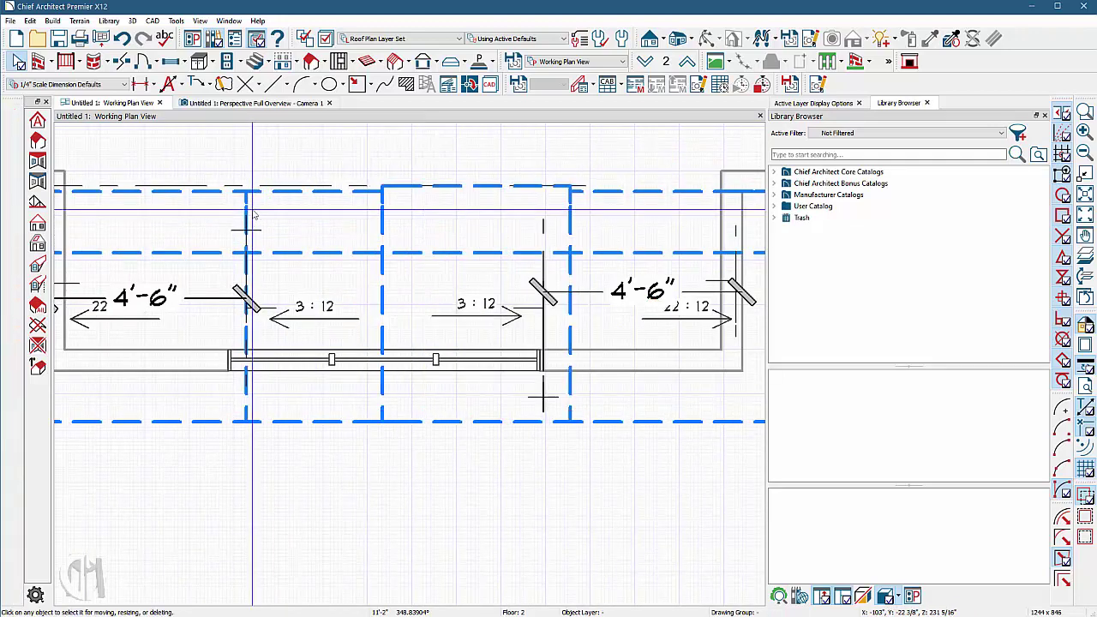
pyautogui.moveTo(253, 217)
pyautogui.mouseDown()
pyautogui.moveTo(68, 221)
pyautogui.moveTo(242, 221)
pyautogui.mouseUp()
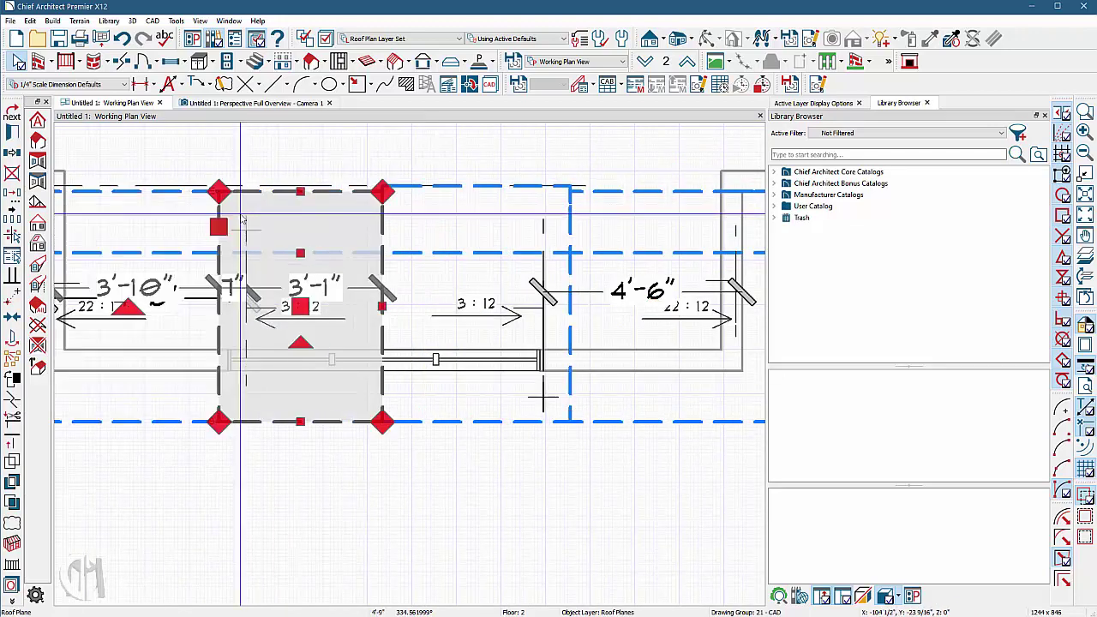
pyautogui.click(566, 222)
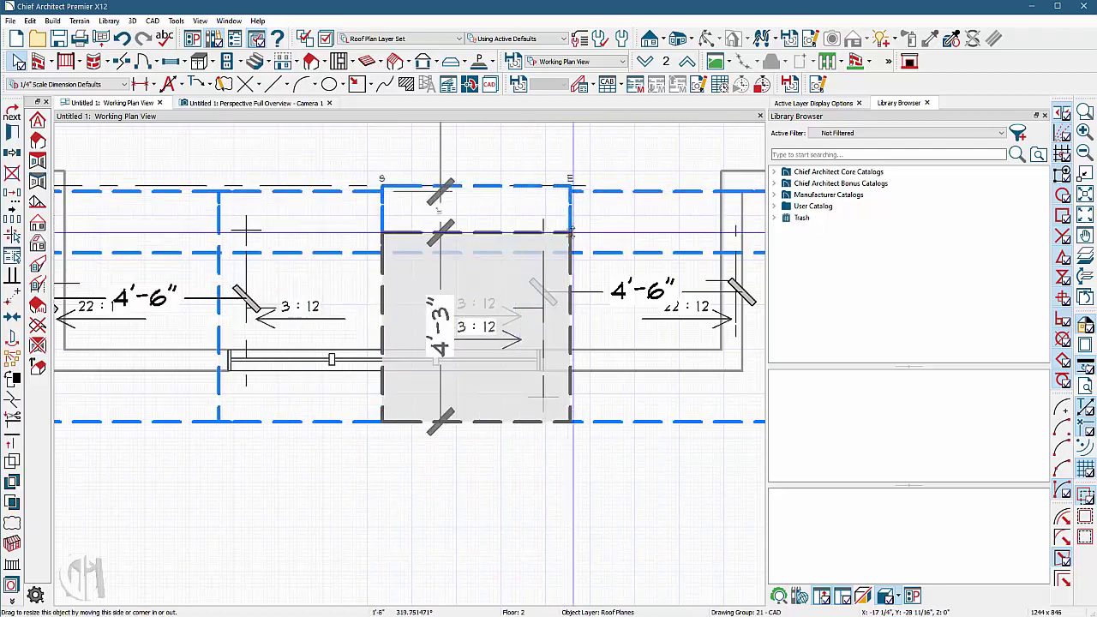
pyautogui.click(228, 104)
pyautogui.moveTo(512, 225); pyautogui.dragTo(475, 317)
# - Select the dormer's left, upper and right gambrel roof planes together
pyautogui.press('space')
pyautogui.click(360, 362)
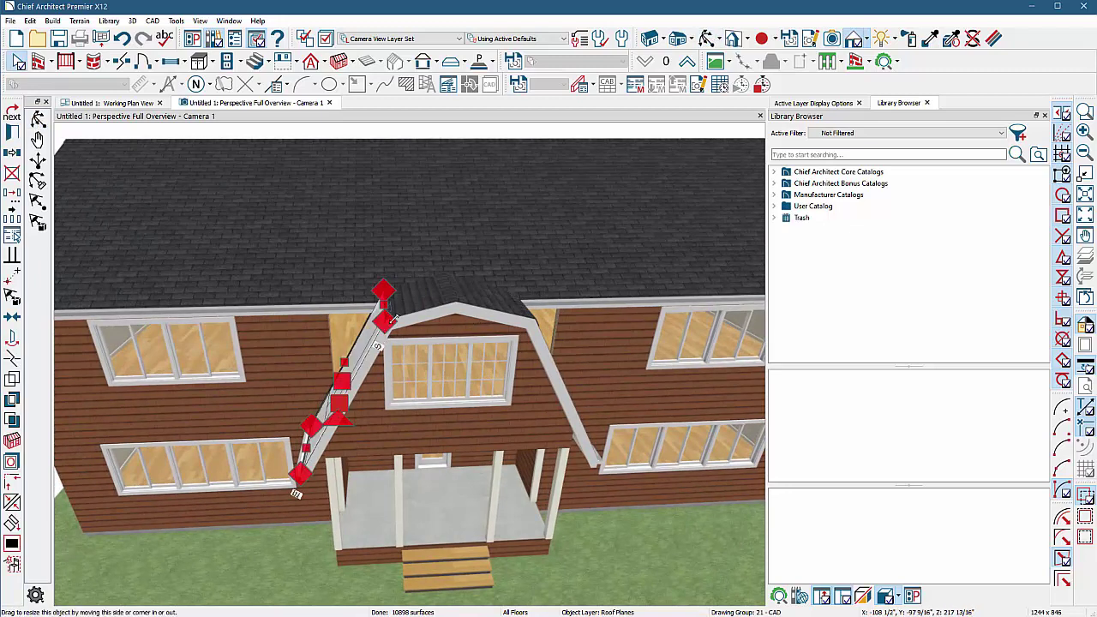
pyautogui.keyDown('shift'); pyautogui.click(478, 309); pyautogui.keyUp('shift')
pyautogui.keyDown('shift'); pyautogui.click(541, 345); pyautogui.keyUp('shift')
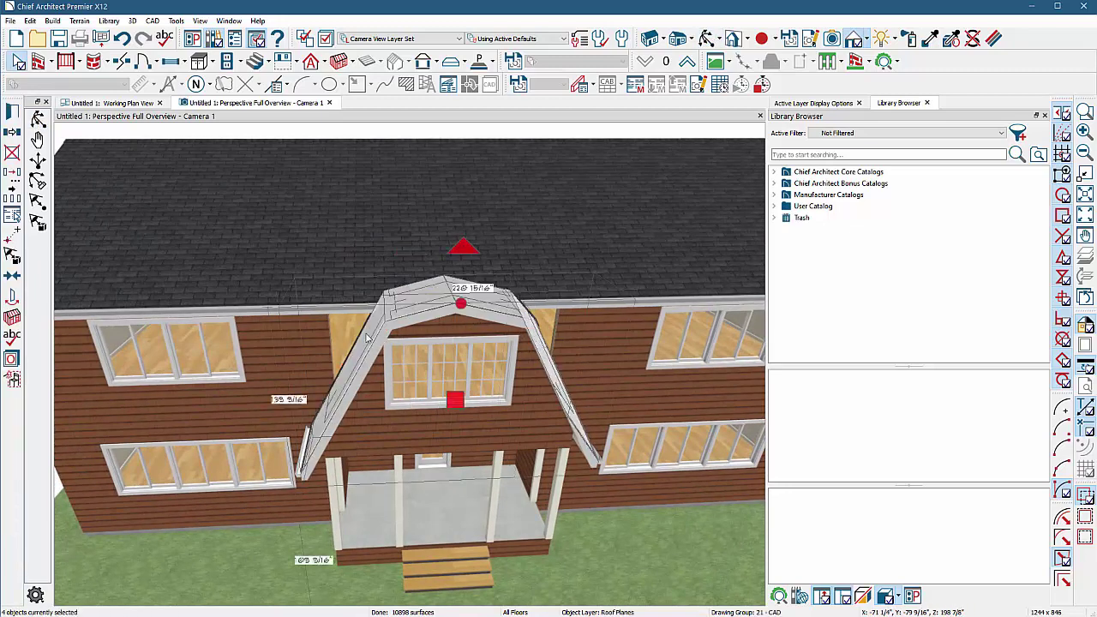
# - Move the selected roof planes by a Z Delta of 1 and view the result from the front
pyautogui.click(30, 178)
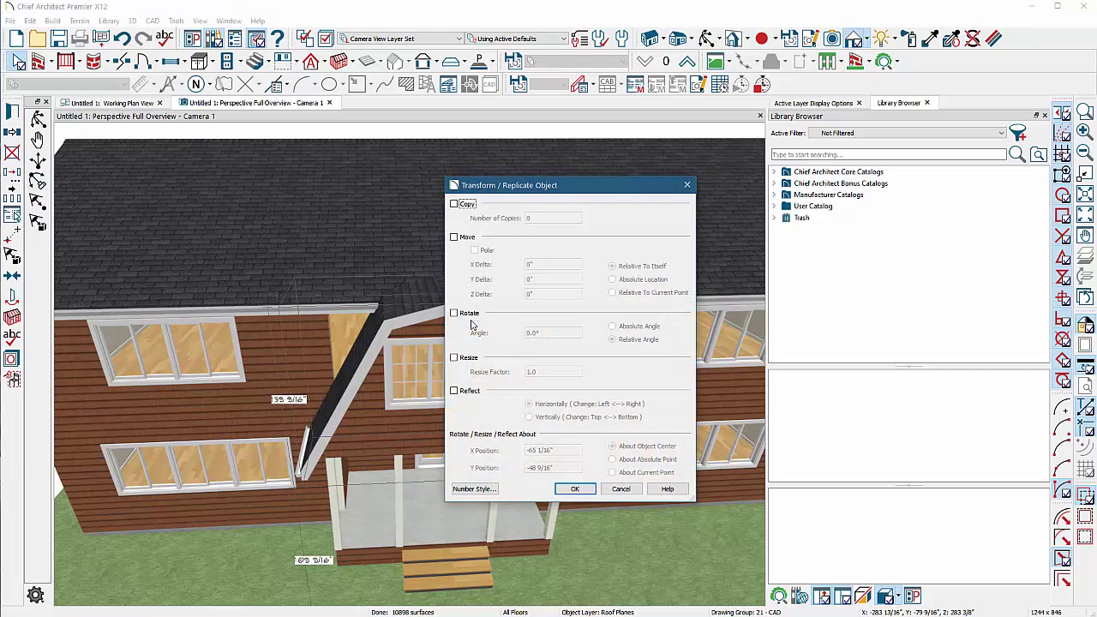
pyautogui.click(454, 238)
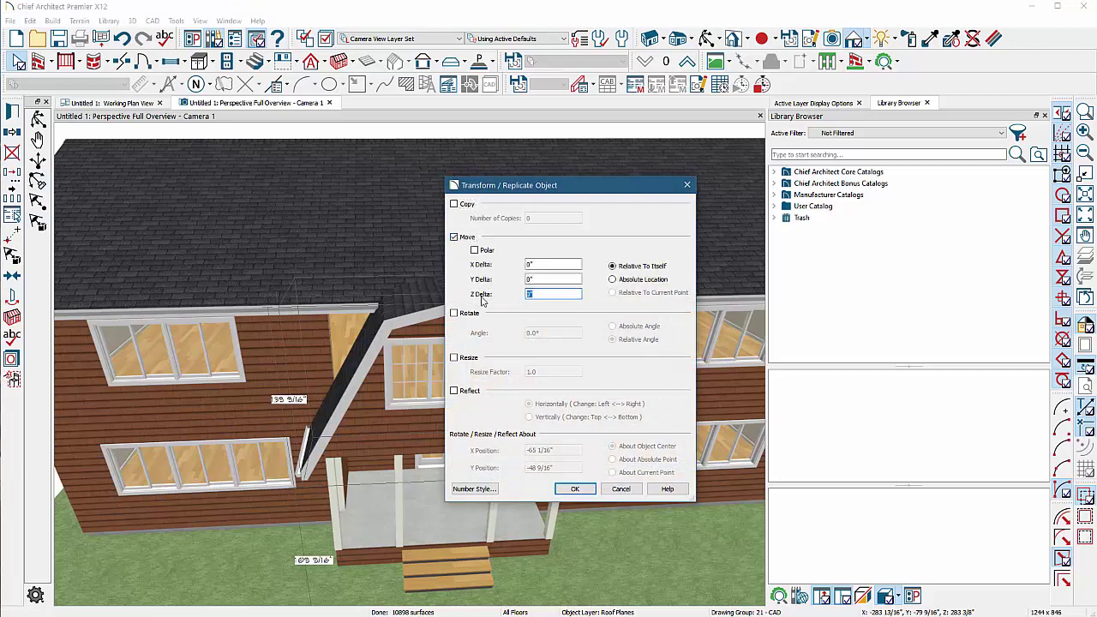
pyautogui.write('1')
pyautogui.press('Return')
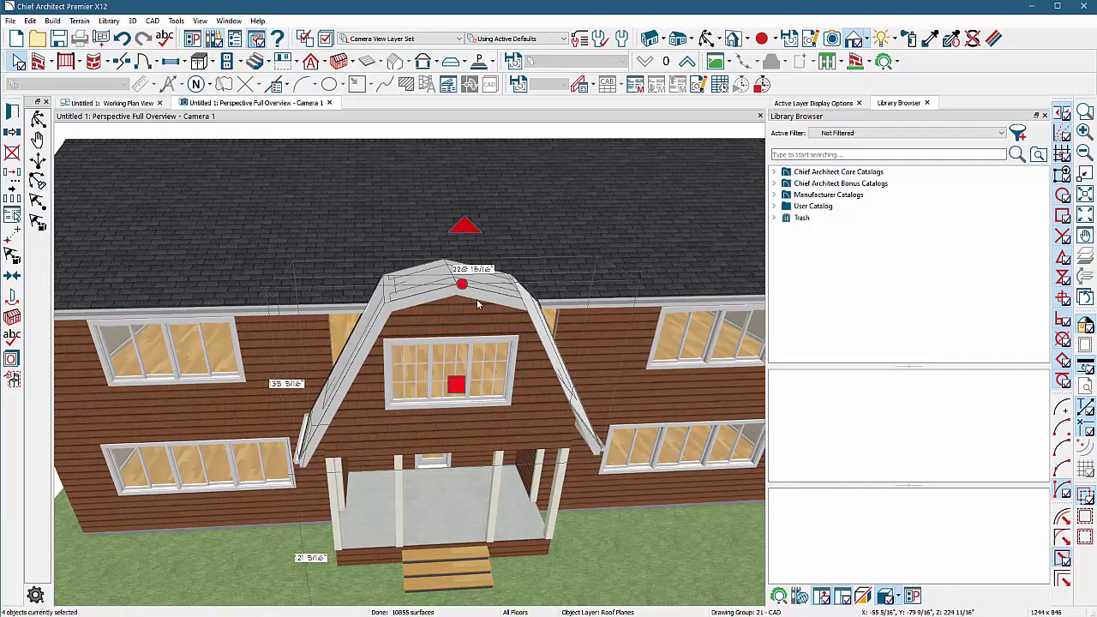
pyautogui.moveTo(463, 343)
pyautogui.mouseDown()
pyautogui.moveTo(470, 333)
pyautogui.moveTo(440, 318)
pyautogui.moveTo(449, 350)
pyautogui.mouseUp()
pyautogui.press('space')
pyautogui.click(467, 260)
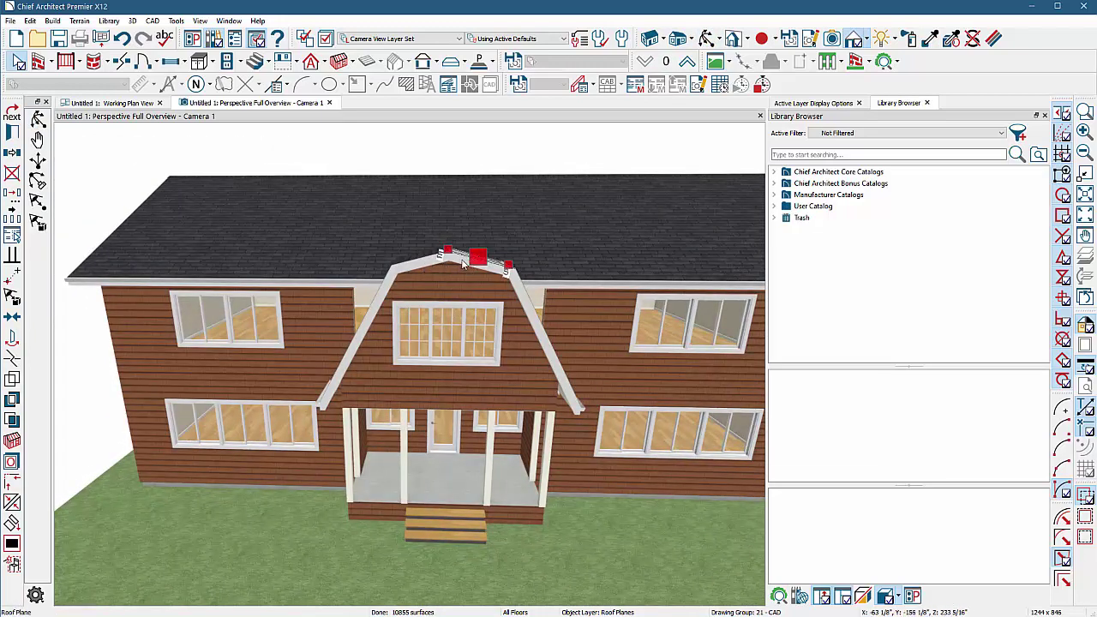
# - Apply pitch 5 to the dormer roof plane, then re-pitch the other top plane with fascia height locked
pyautogui.hotkey('ctrl', 'e')
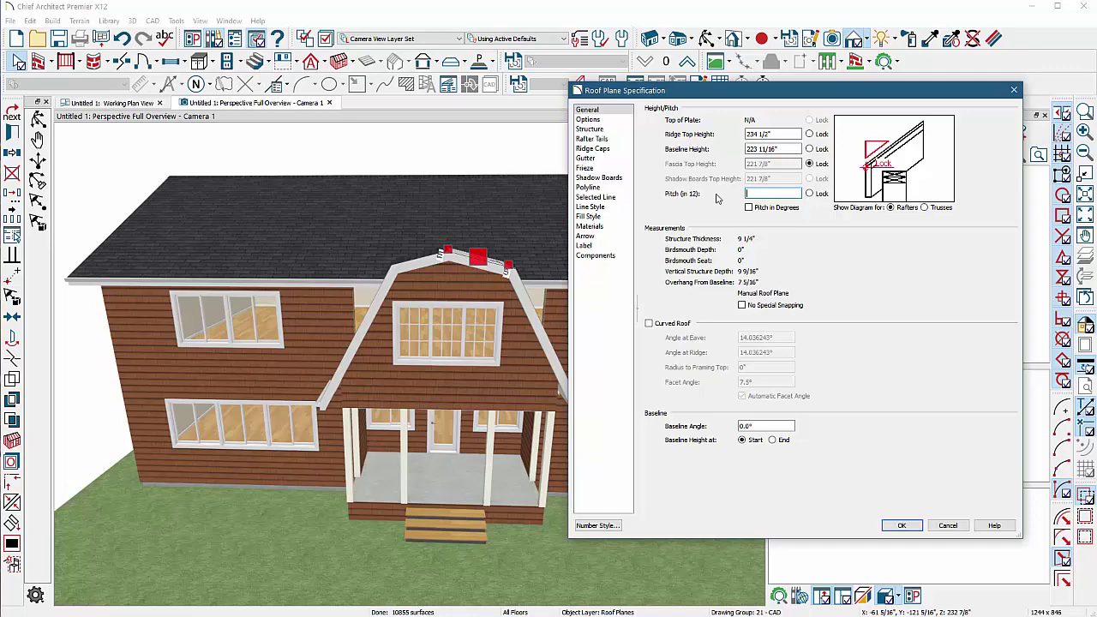
pyautogui.press('Return')
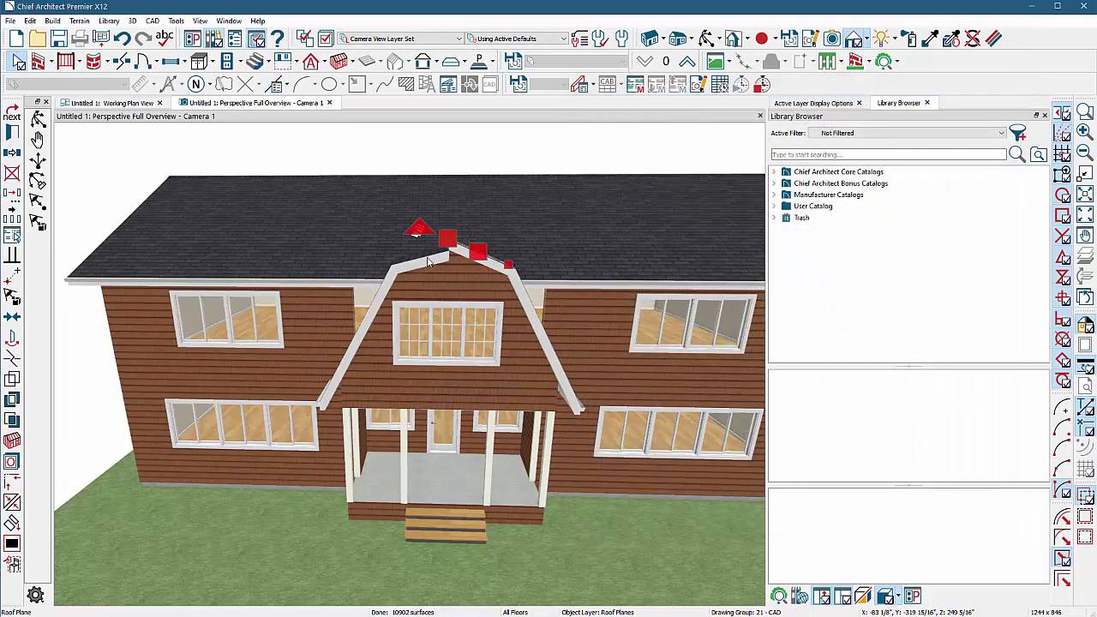
pyautogui.click(429, 264)
pyautogui.hotkey('ctrl', 'e')
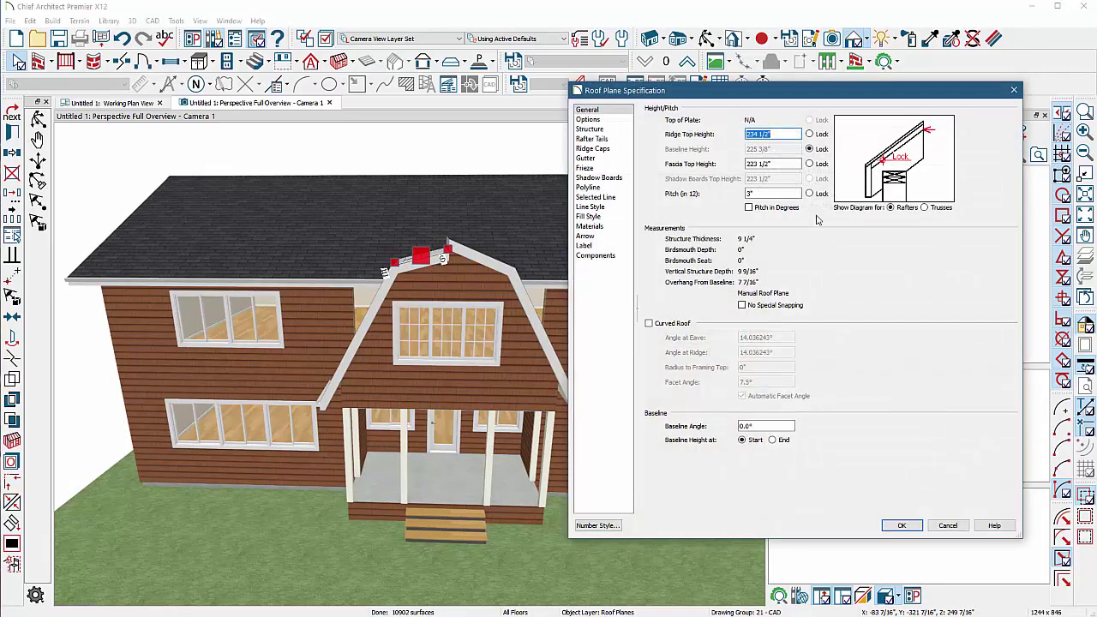
pyautogui.click(810, 162)
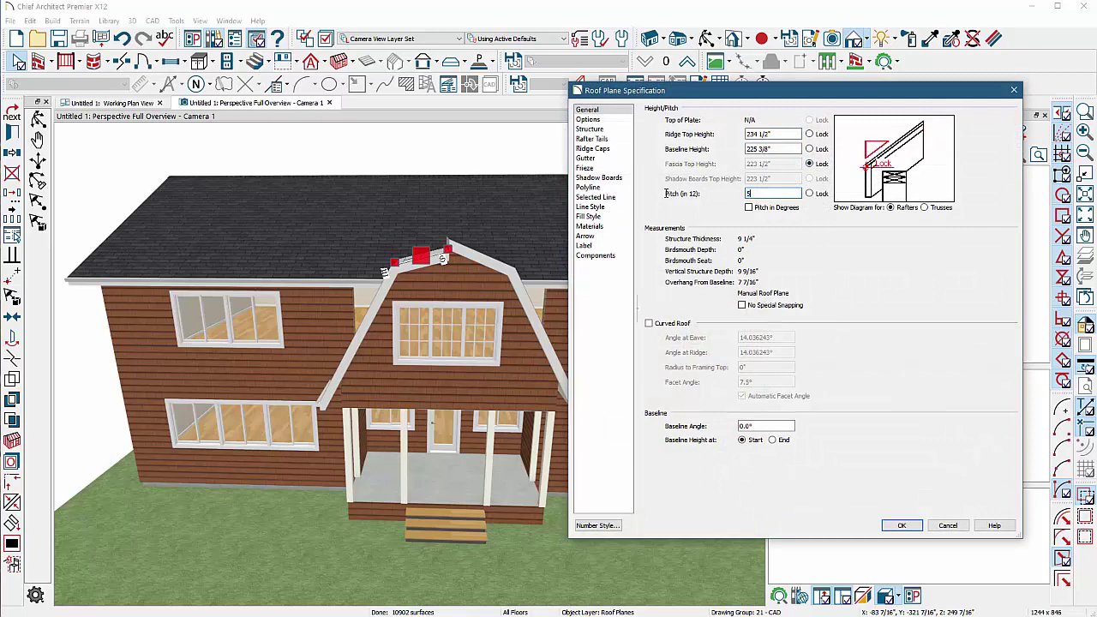
pyautogui.press('Return')
pyautogui.press('Escape')
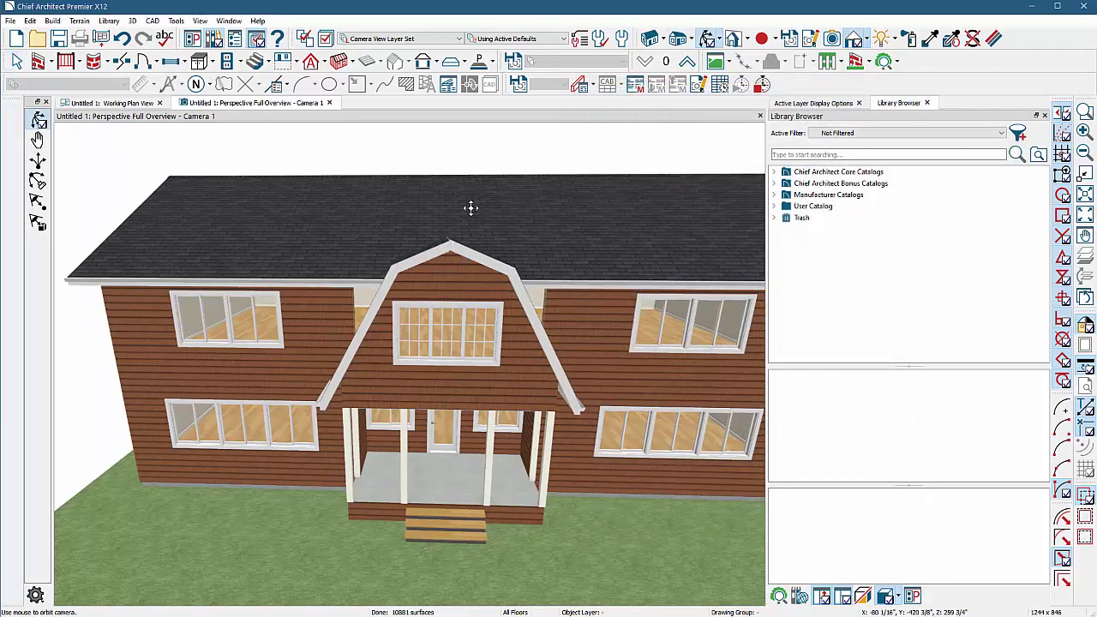
# - Reshape the gambrel's upper right roof plane by moving its edge, then orbit to the house front
pyautogui.scroll(6, 474, 277)
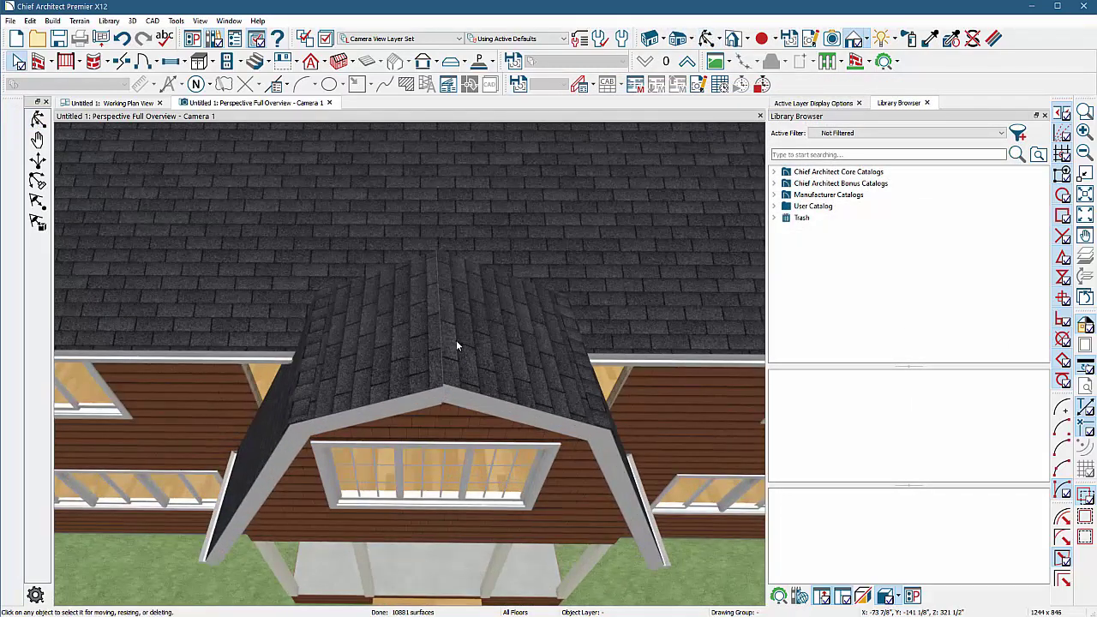
pyautogui.click(456, 345)
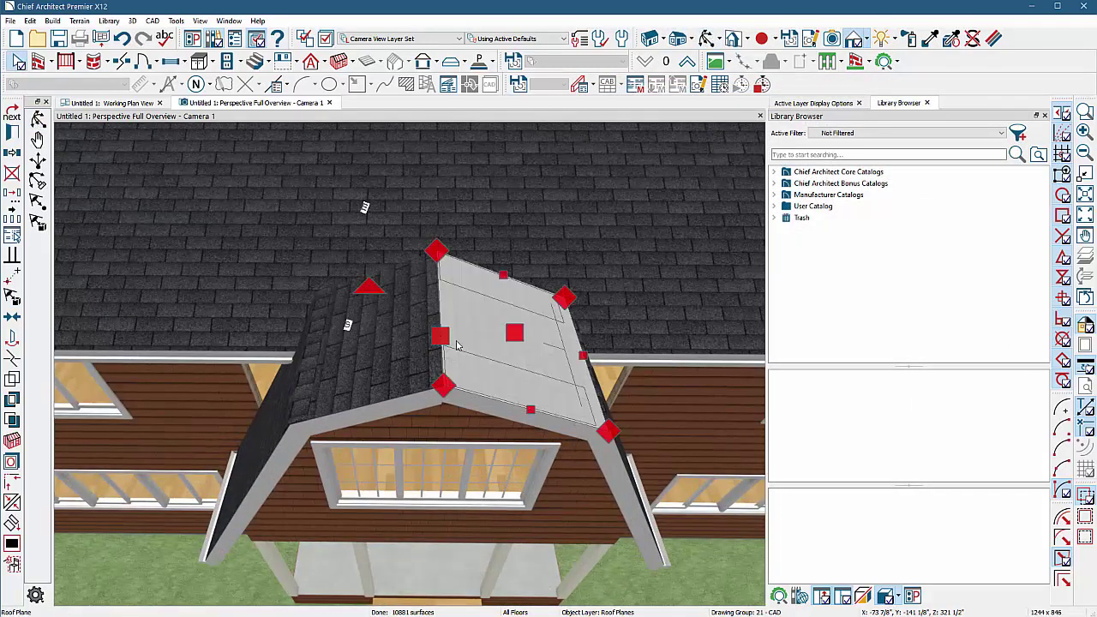
pyautogui.moveTo(440, 337); pyautogui.dragTo(431, 345)
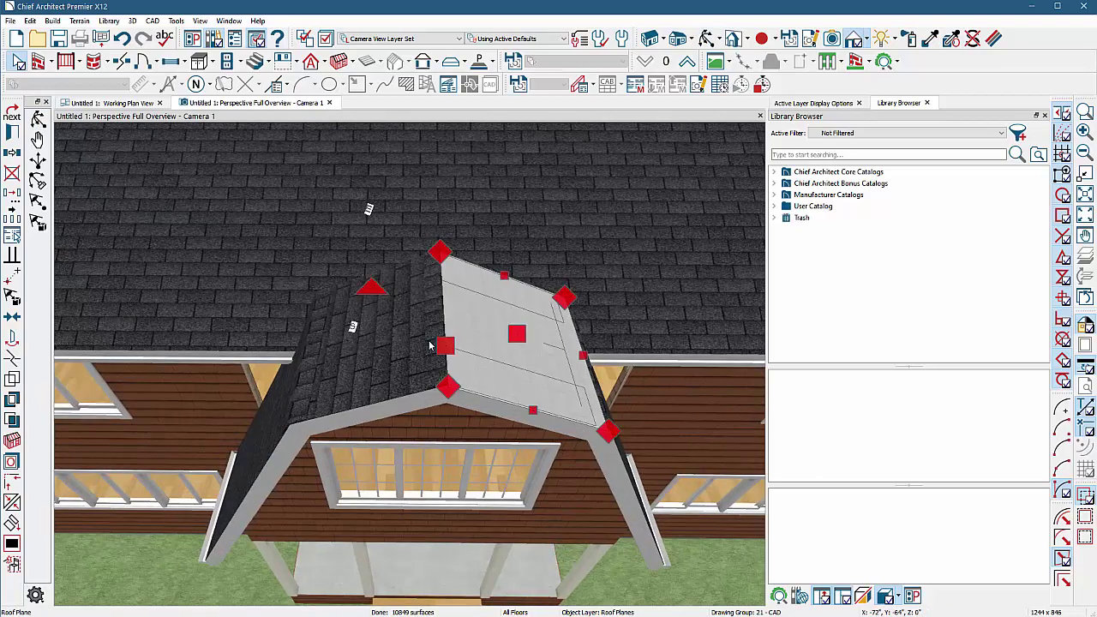
pyautogui.moveTo(368, 209); pyautogui.dragTo(344, 284)
# - From a high view, select the gable roof plane and raise its ridge into a tall peak
pyautogui.moveTo(298, 393); pyautogui.dragTo(325, 409)
pyautogui.press('space')
pyautogui.click(325, 409)
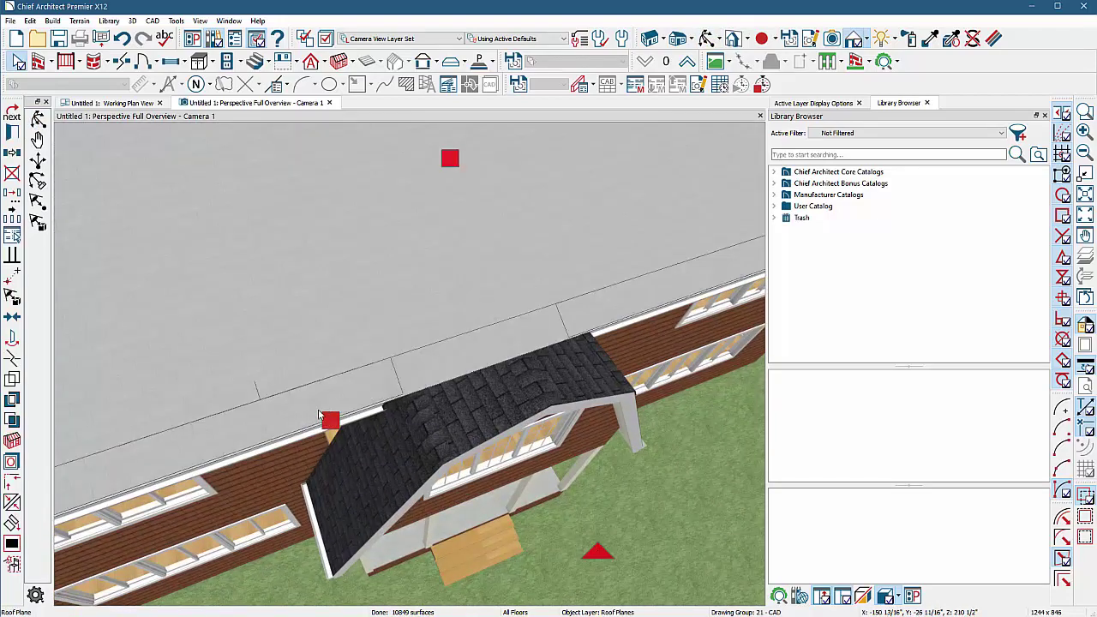
pyautogui.scroll(-2, 319, 415)
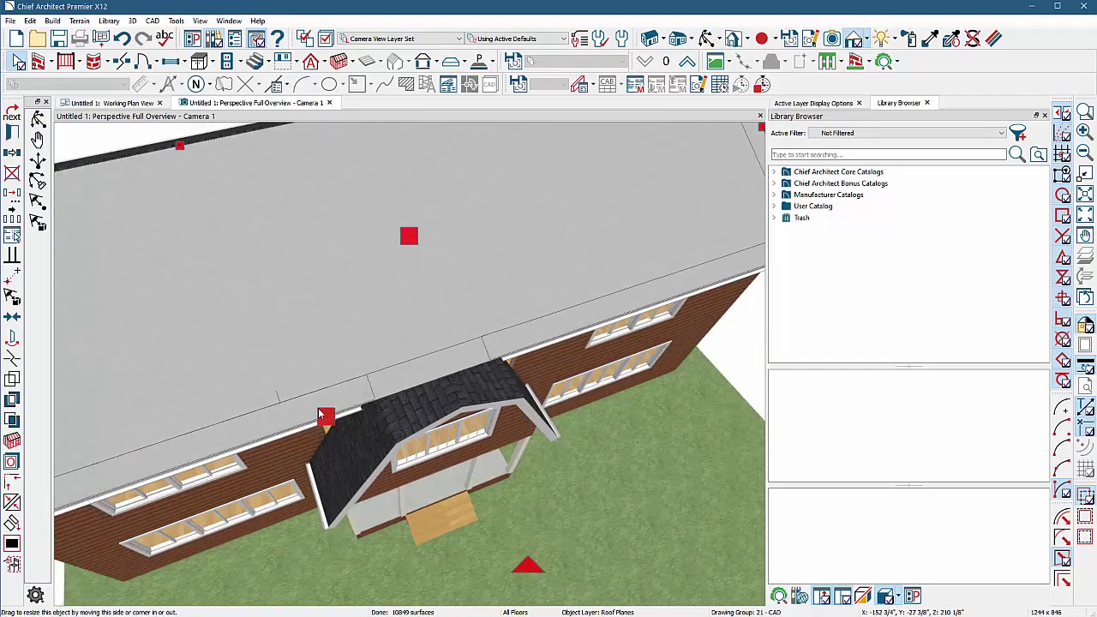
pyautogui.press('Escape')
pyautogui.click(358, 410)
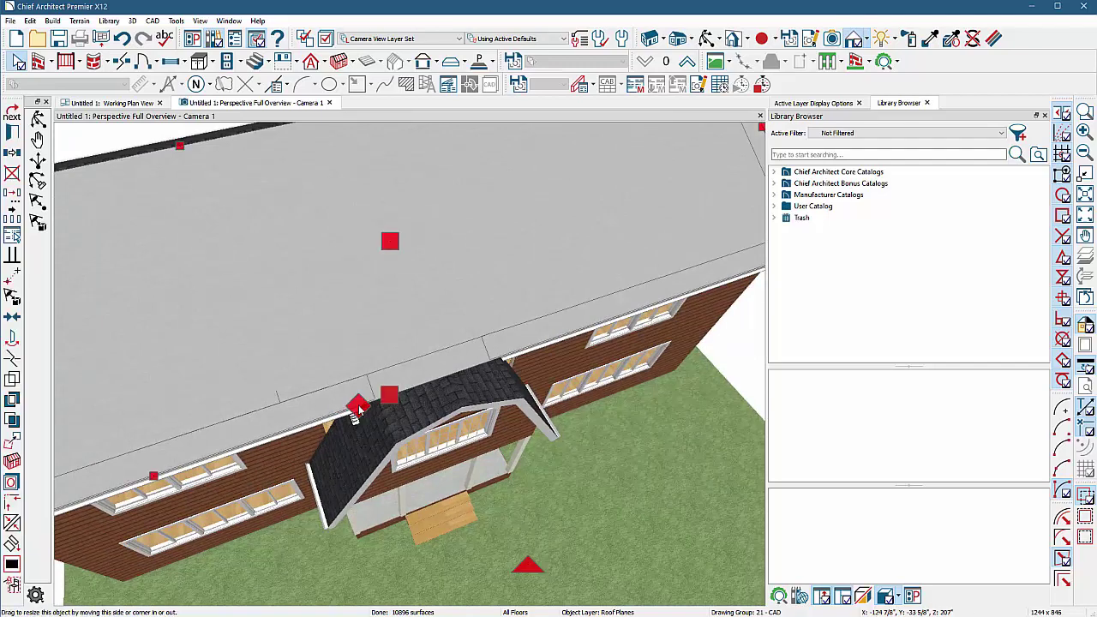
pyautogui.click(432, 396)
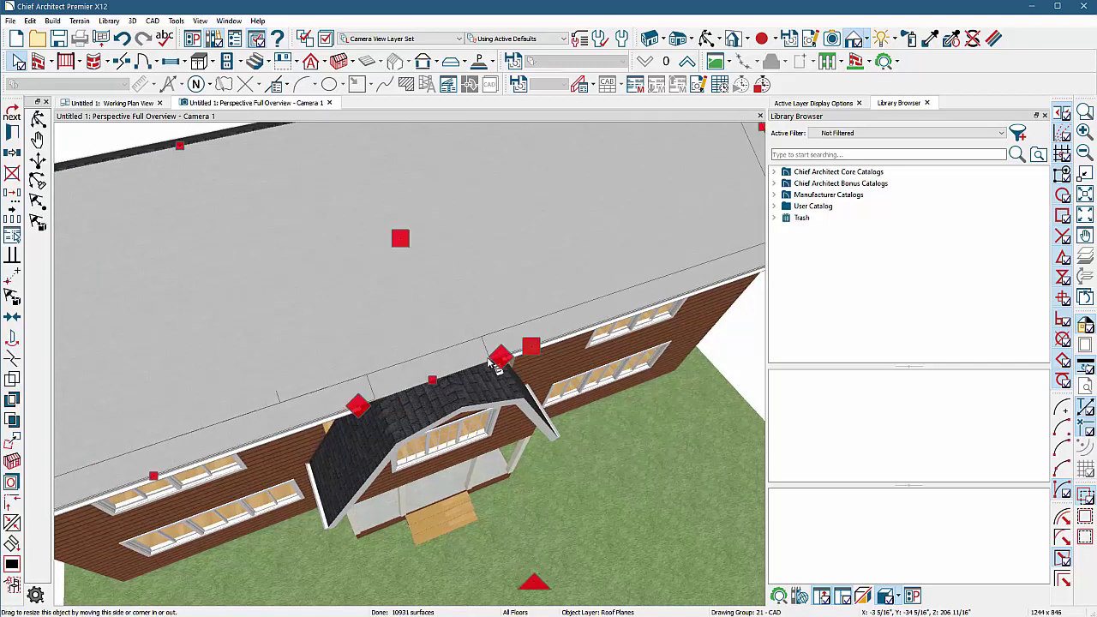
pyautogui.click(411, 388)
pyautogui.click(409, 383)
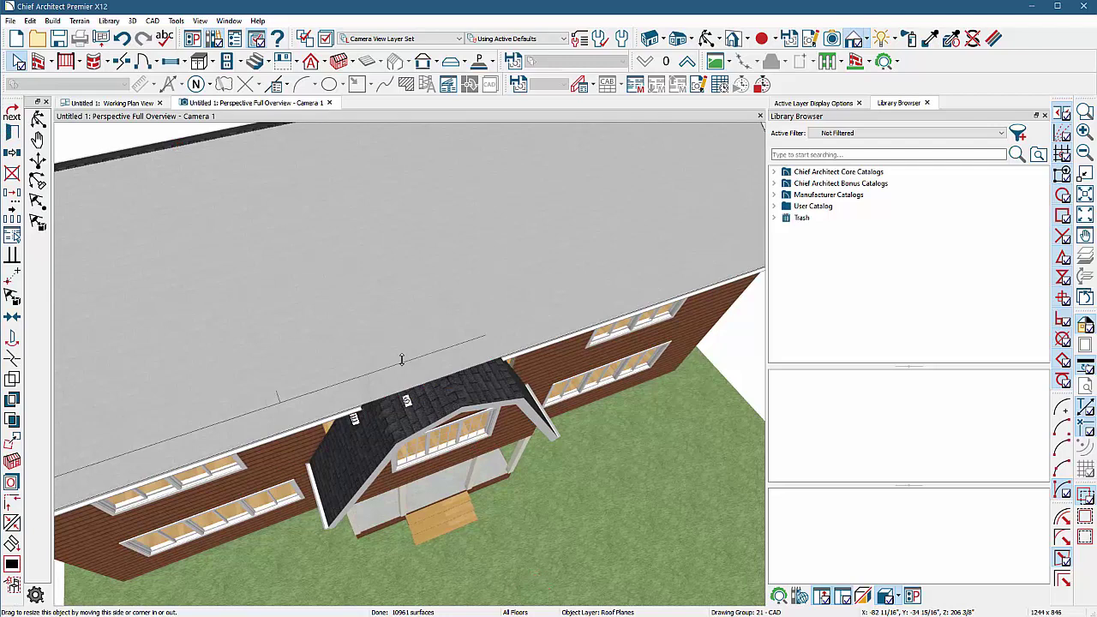
pyautogui.moveTo(409, 383); pyautogui.dragTo(383, 271)
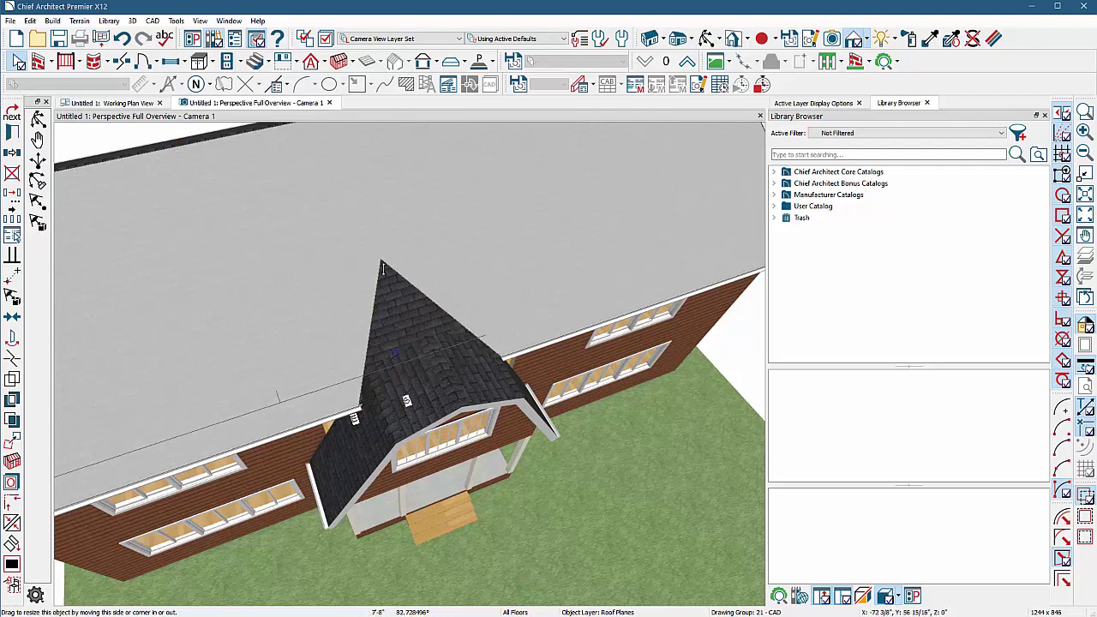
# - Adjust the gable roof plane's top point and widen its left side slightly
pyautogui.click(444, 319)
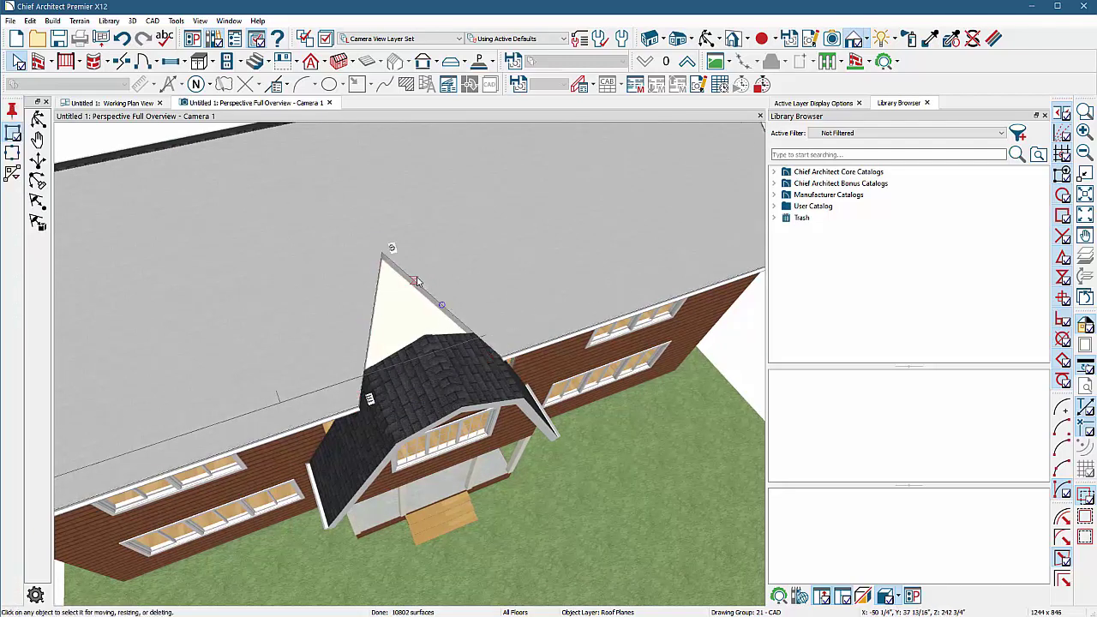
pyautogui.click(416, 285)
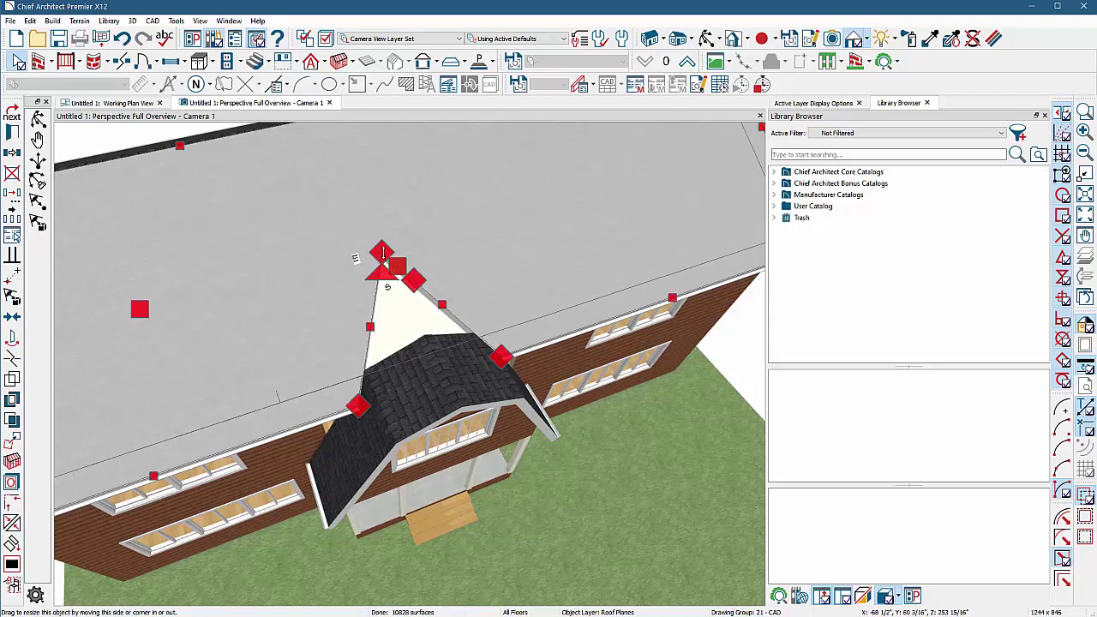
pyautogui.moveTo(383, 252); pyautogui.dragTo(378, 272)
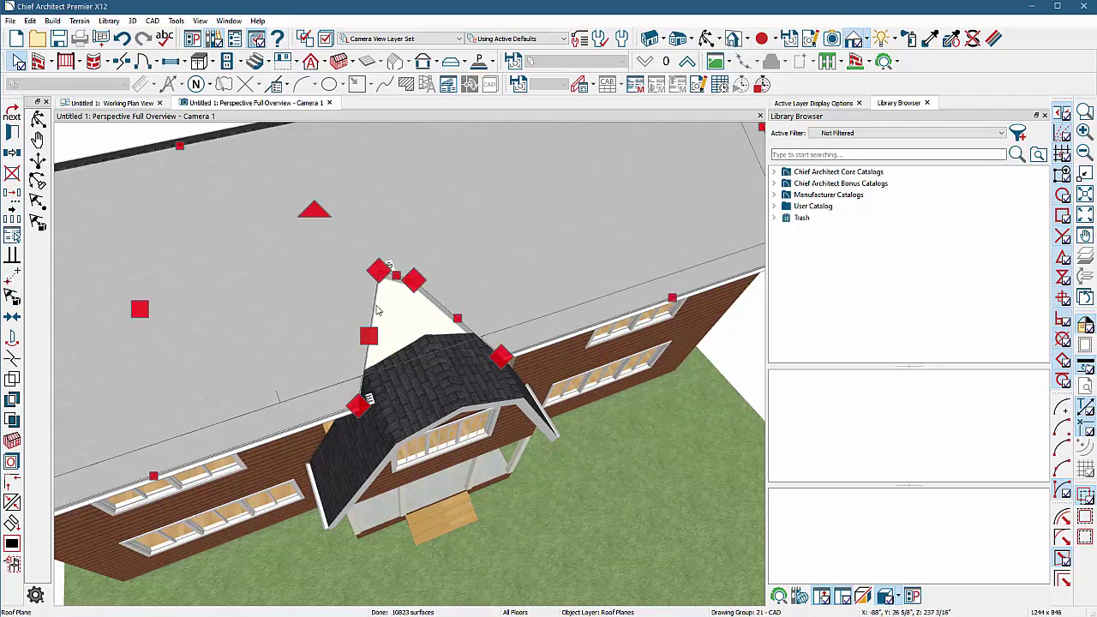
pyautogui.click(377, 310)
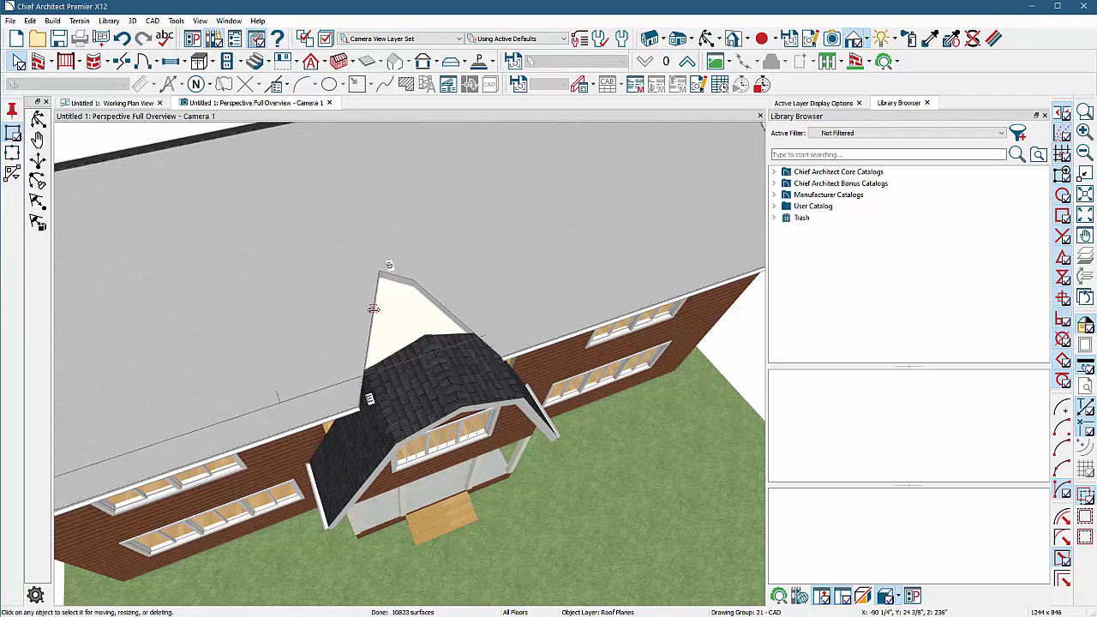
pyautogui.click(366, 296)
pyautogui.moveTo(356, 303); pyautogui.dragTo(352, 305)
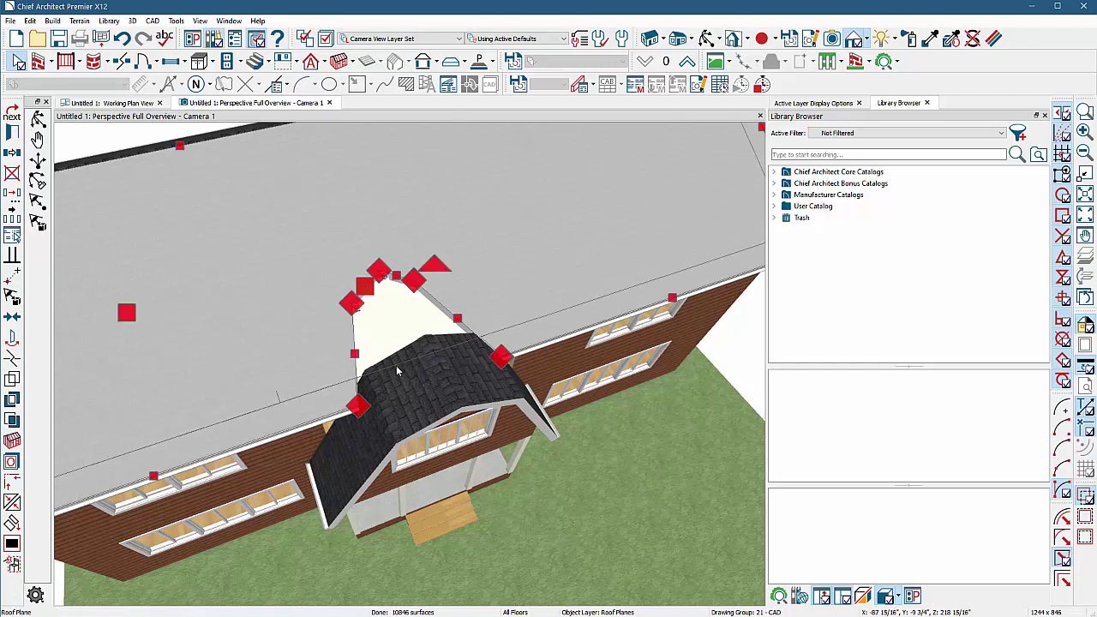
pyautogui.moveTo(353, 305); pyautogui.dragTo(500, 334, button='middle')
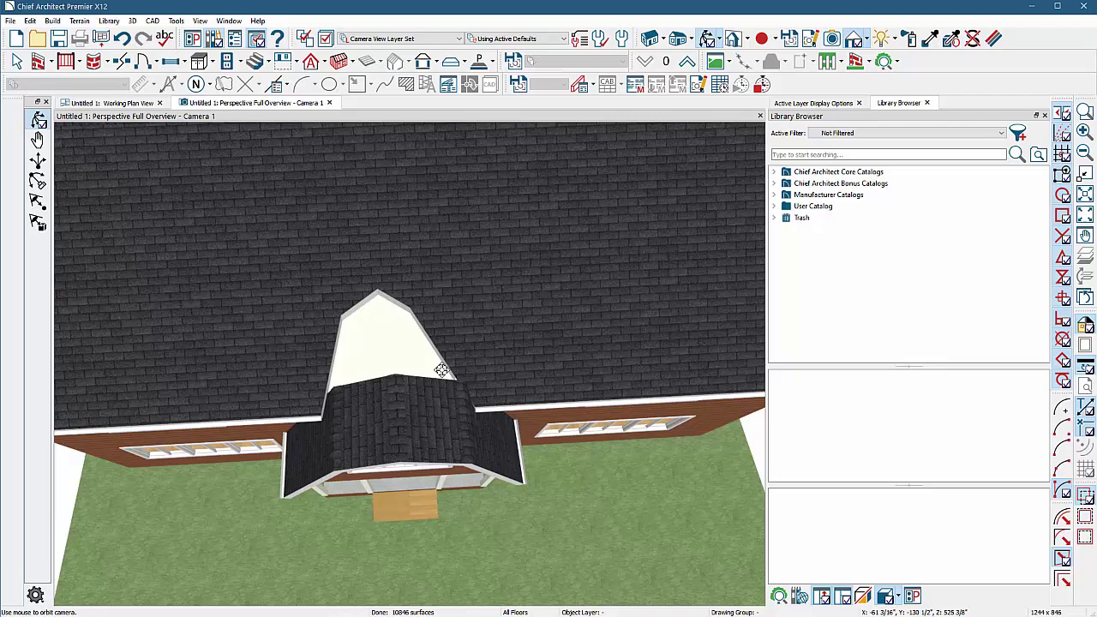
pyautogui.scroll(3, 475, 360)
pyautogui.press('space')
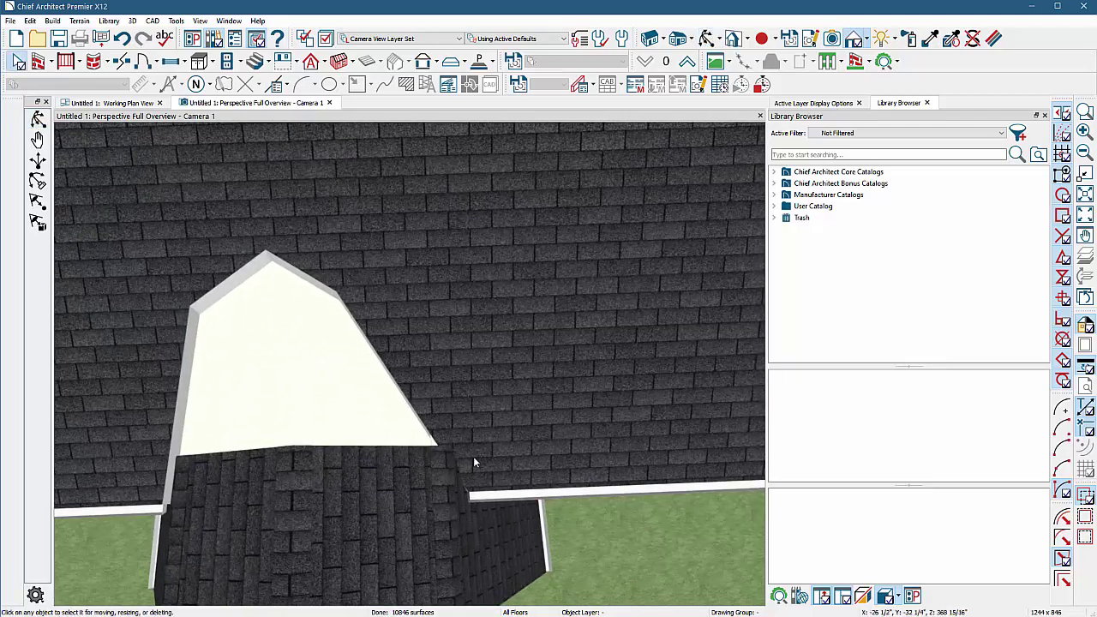
pyautogui.click(458, 478)
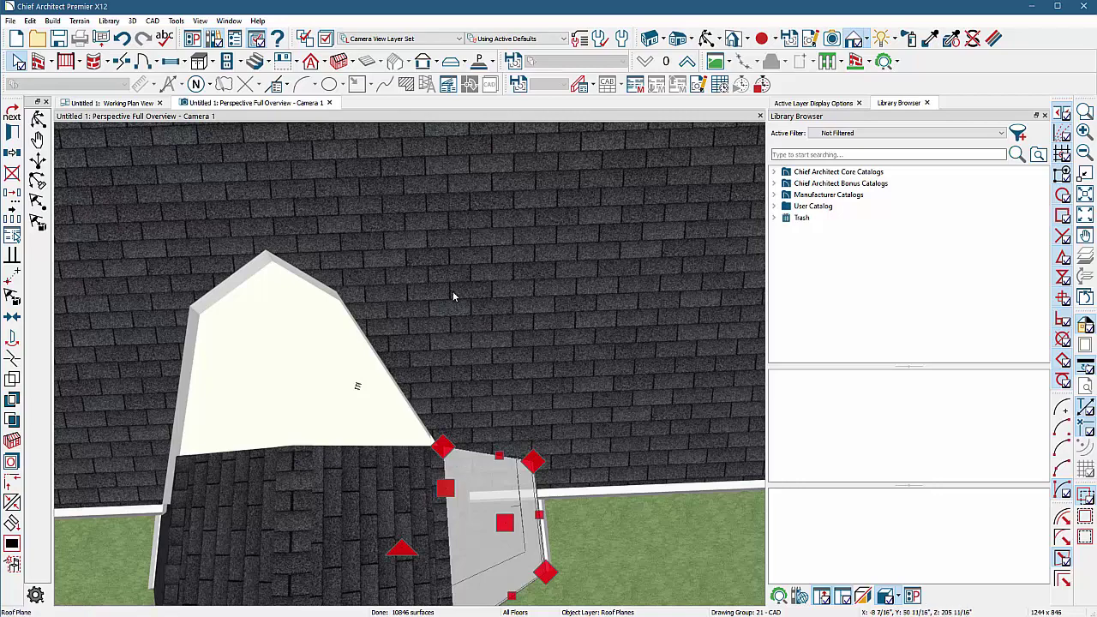
# - Stretch the gable's long side plane and the small upper plane into the main roof
pyautogui.press('space')
pyautogui.moveTo(357, 385); pyautogui.dragTo(421, 210)
pyautogui.scroll(2, 426, 306)
pyautogui.press('space')
pyautogui.click(420, 360)
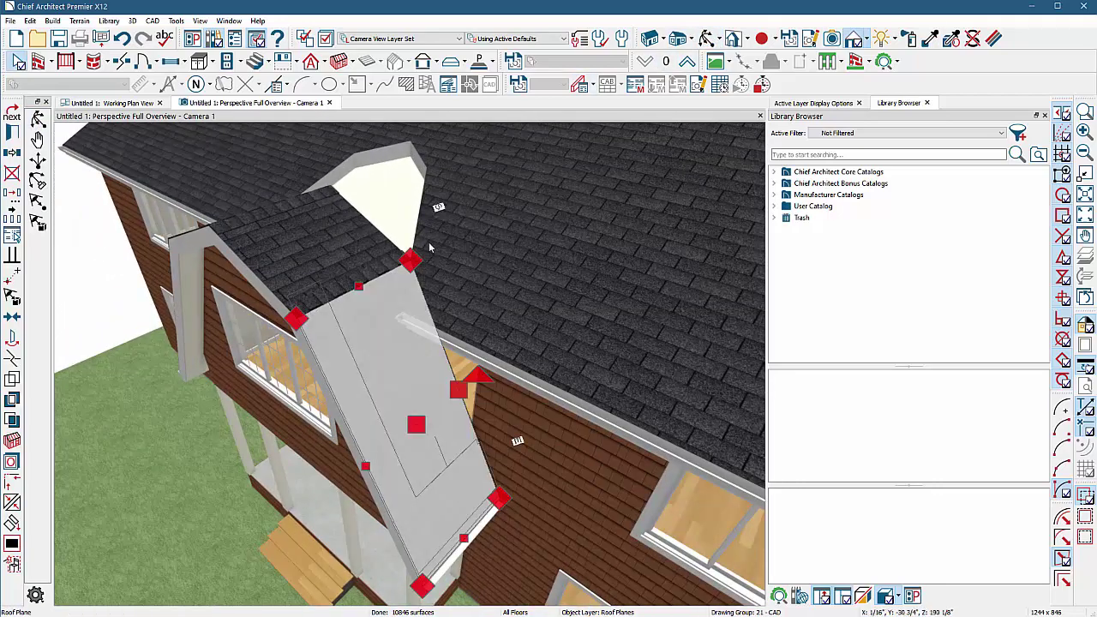
pyautogui.click(415, 329)
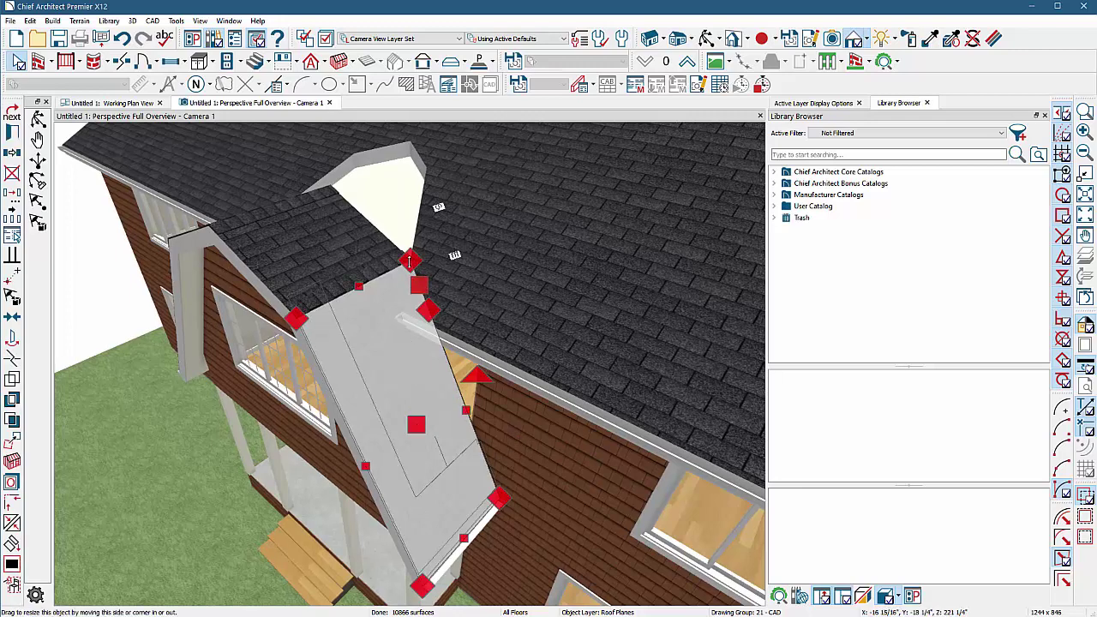
pyautogui.moveTo(410, 261); pyautogui.dragTo(419, 245)
pyautogui.click(372, 238)
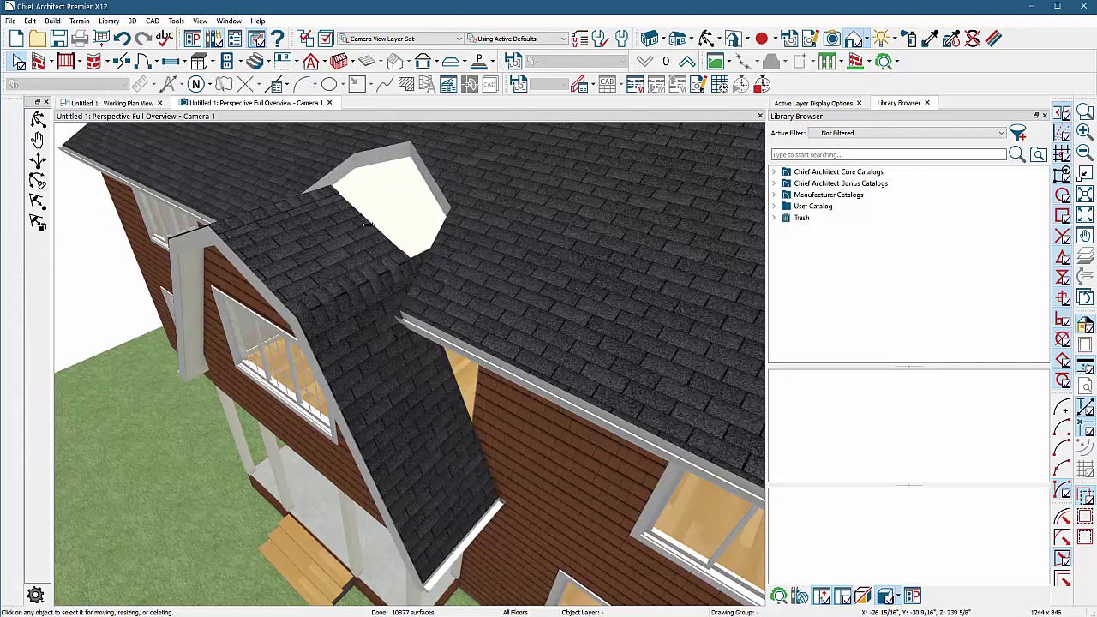
pyautogui.moveTo(377, 237); pyautogui.dragTo(453, 198)
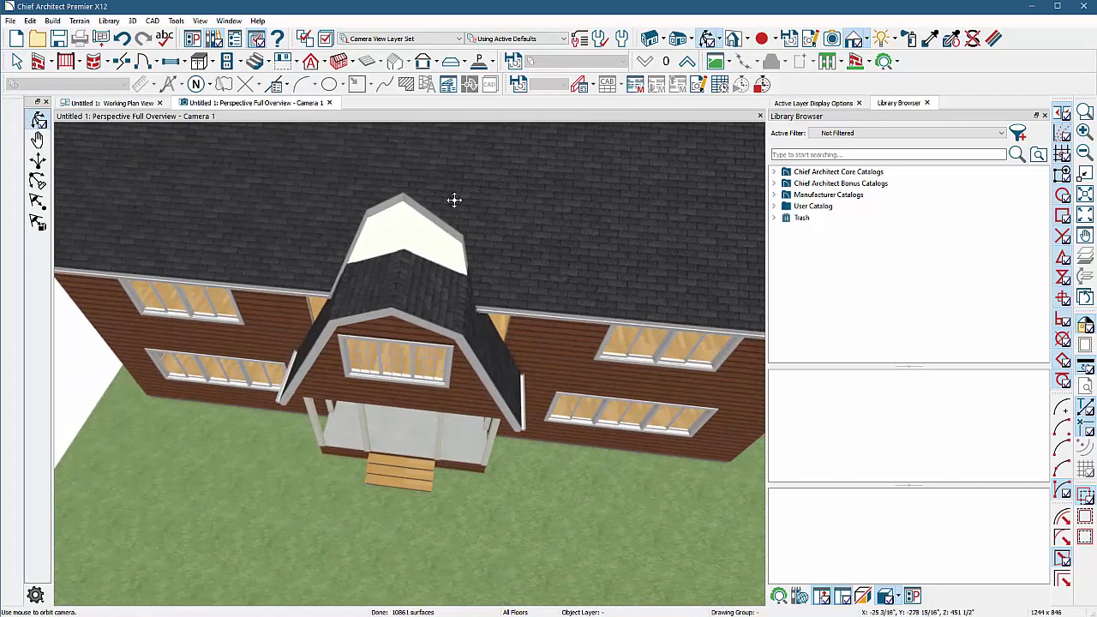
# - Drag the gable roof plane's edge down and right into the main roof, then select the gable-end plane
pyautogui.scroll(5, 543, 238)
pyautogui.scroll(-5, 489, 262)
pyautogui.scroll(5, 492, 263)
pyautogui.press('space')
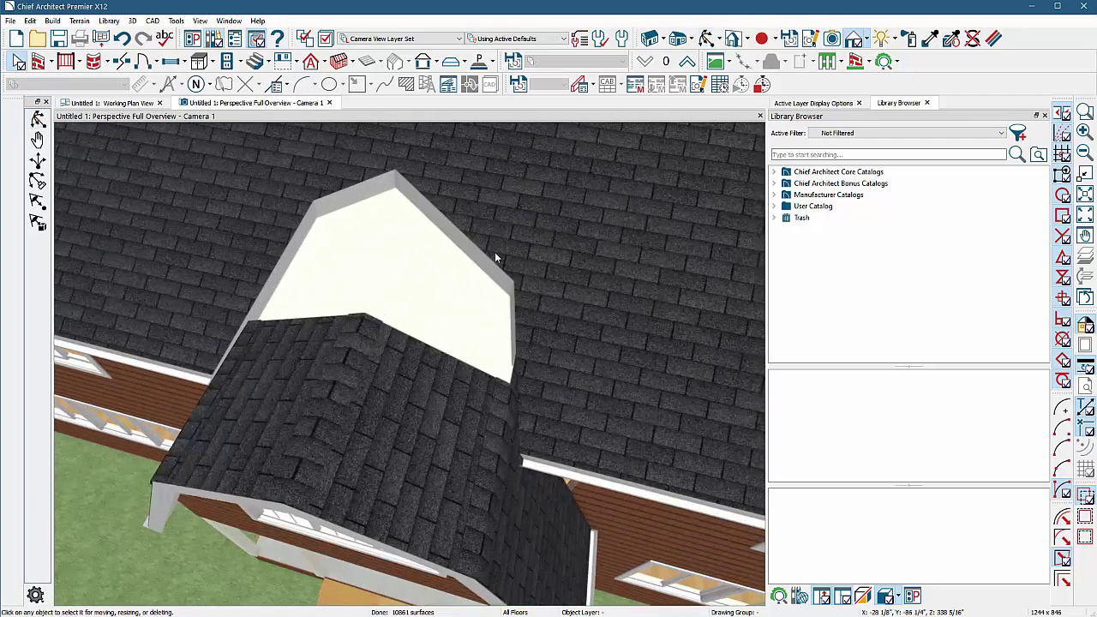
pyautogui.click(494, 285)
pyautogui.moveTo(484, 257); pyautogui.dragTo(559, 391)
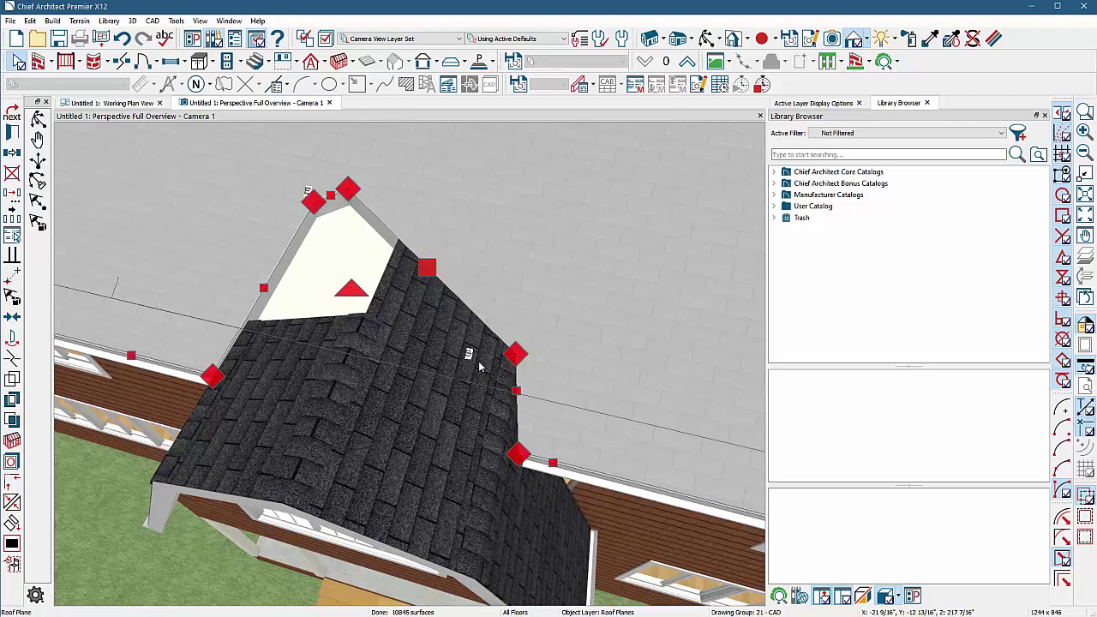
pyautogui.click(463, 317)
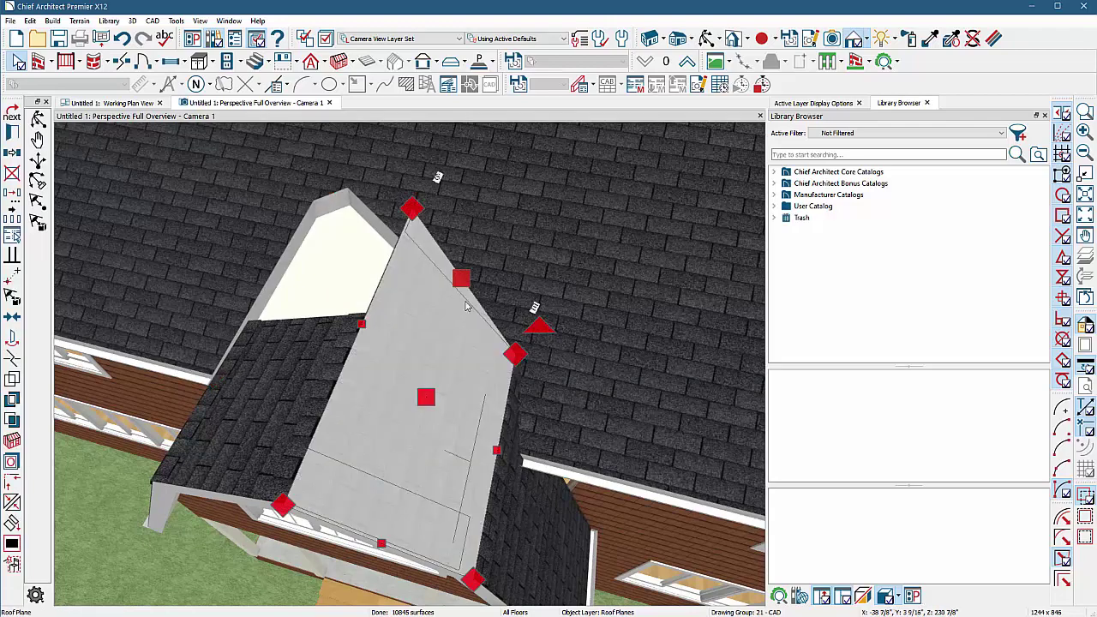
pyautogui.moveTo(567, 374); pyautogui.dragTo(399, 345, button='middle')
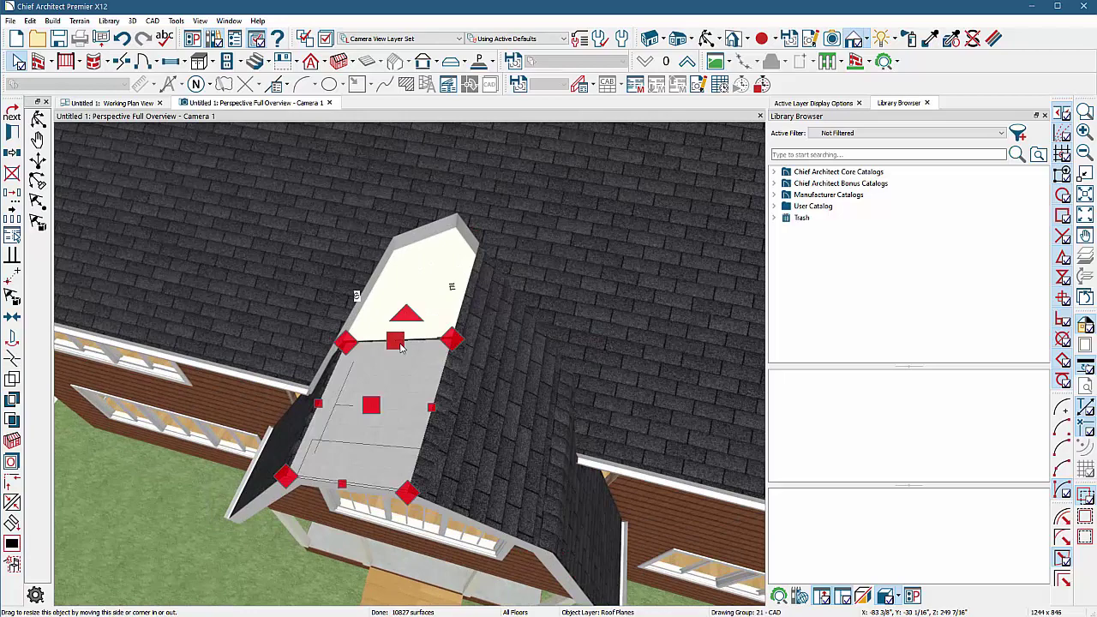
pyautogui.click(417, 279)
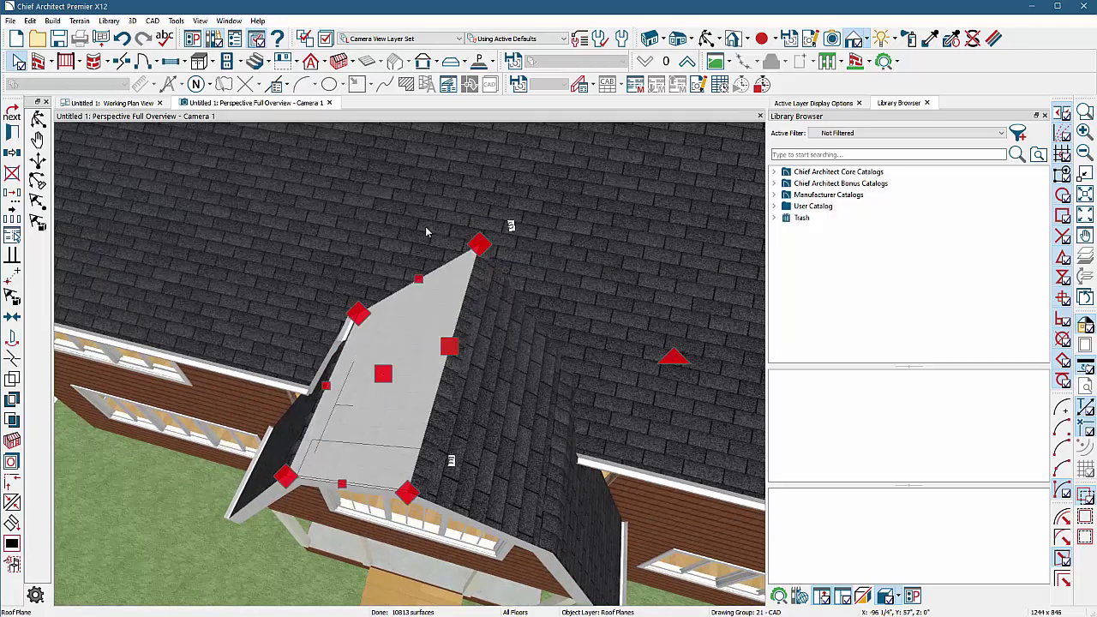
# - Pull the lower side roof plane's top-left corner into the main roof and orbit to the front porch
pyautogui.click(706, 39)
pyautogui.moveTo(396, 302); pyautogui.dragTo(554, 262)
pyautogui.press('space')
pyautogui.click(508, 243)
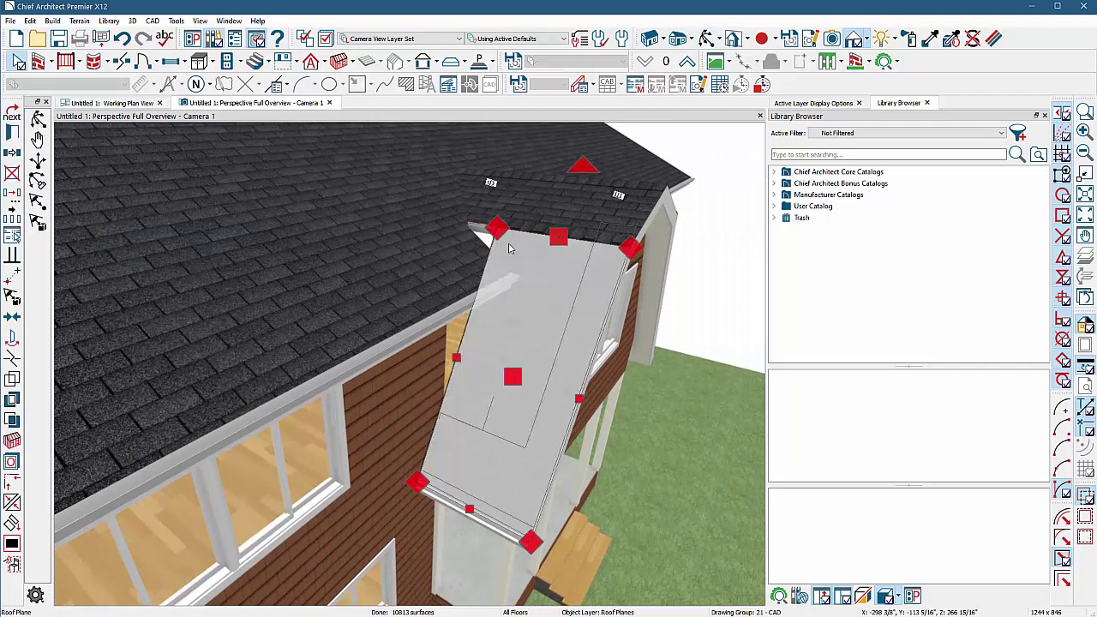
pyautogui.click(495, 274)
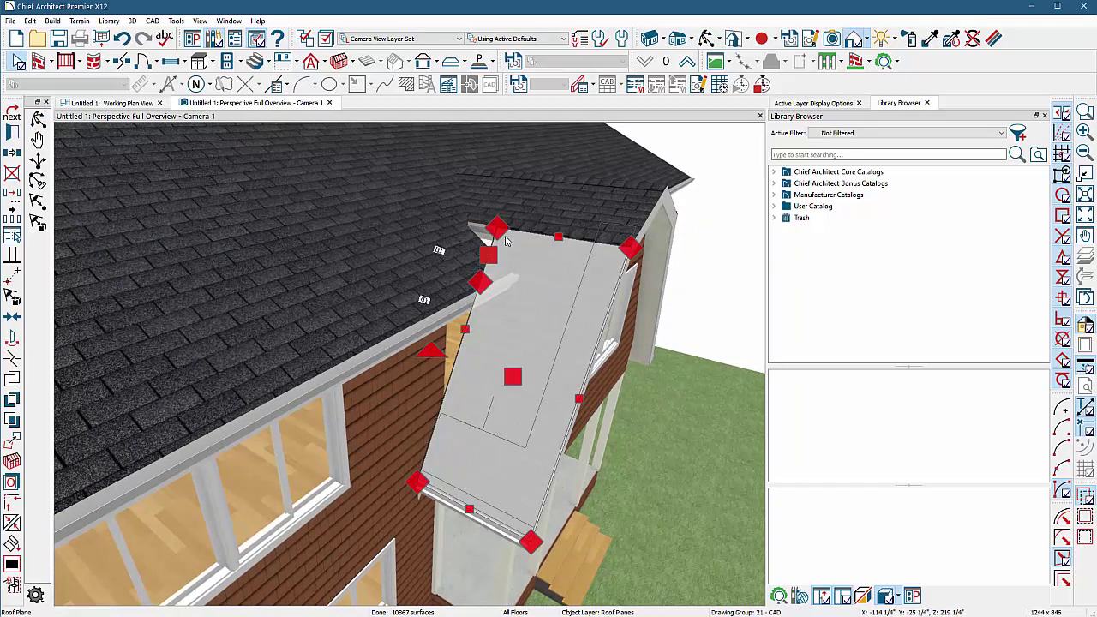
pyautogui.moveTo(492, 227); pyautogui.dragTo(484, 247)
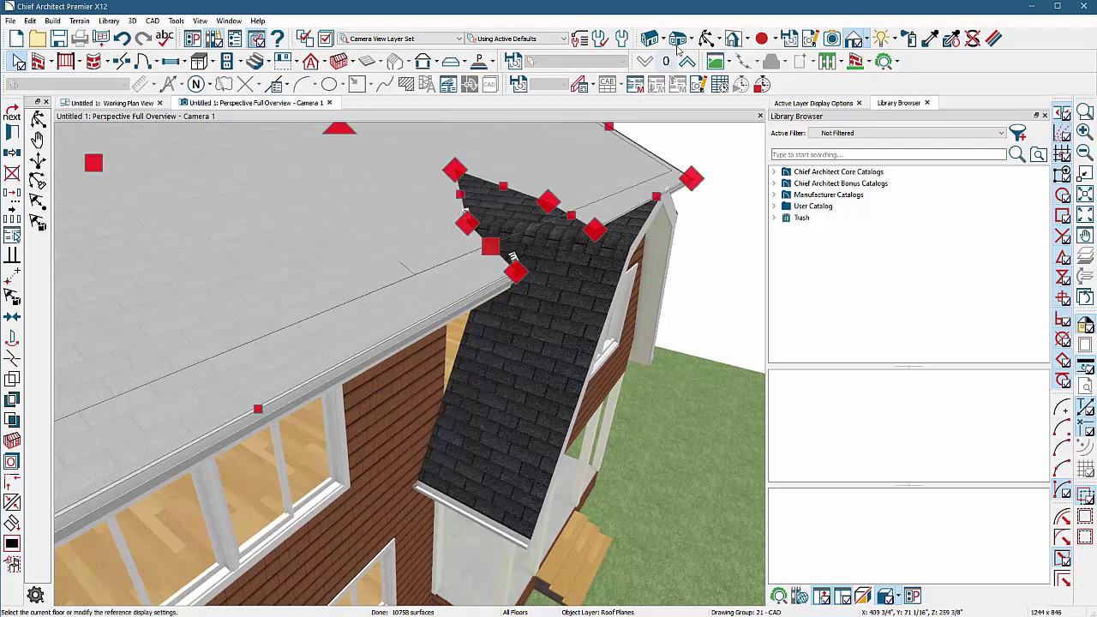
pyautogui.moveTo(484, 287); pyautogui.dragTo(409, 310)
# - Pull the right upper wall's end in to meet the gambrel gable
pyautogui.press('space')
pyautogui.click(593, 286)
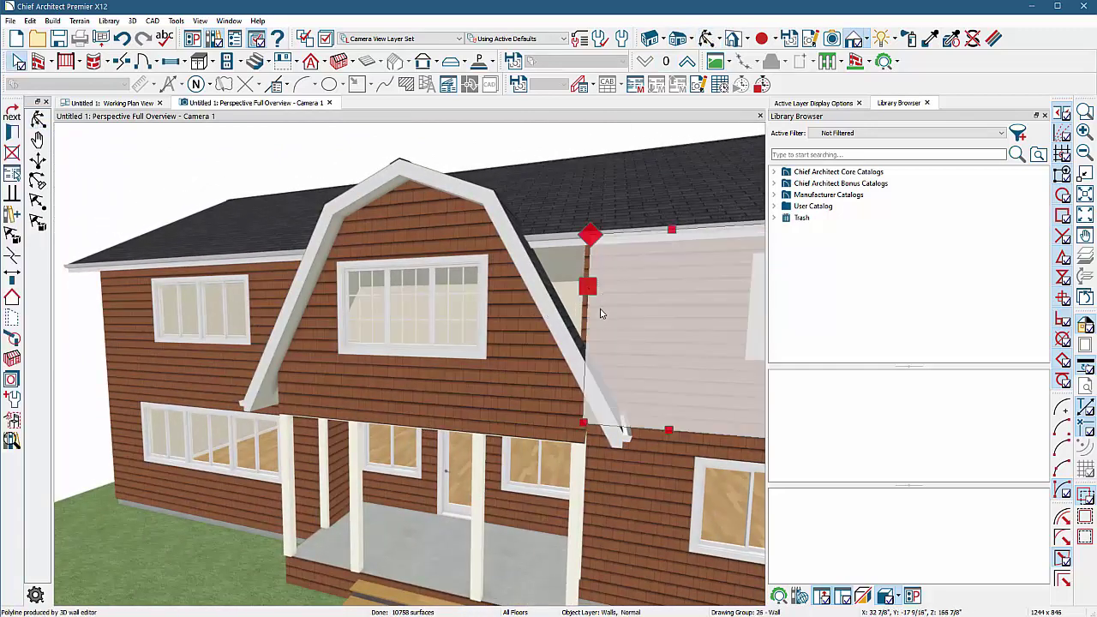
pyautogui.moveTo(593, 290); pyautogui.dragTo(523, 291)
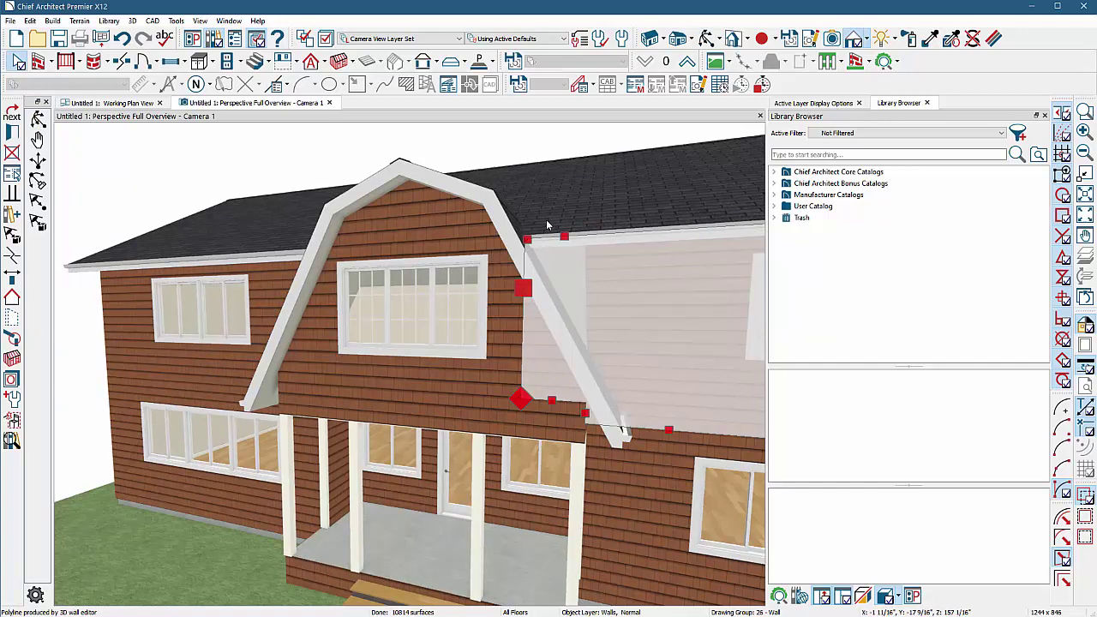
# - Paint the grey gable wall strip with the sampled Terra Cotta siding
pyautogui.press('space')
pyautogui.moveTo(637, 167); pyautogui.dragTo(471, 330)
pyautogui.press('space')
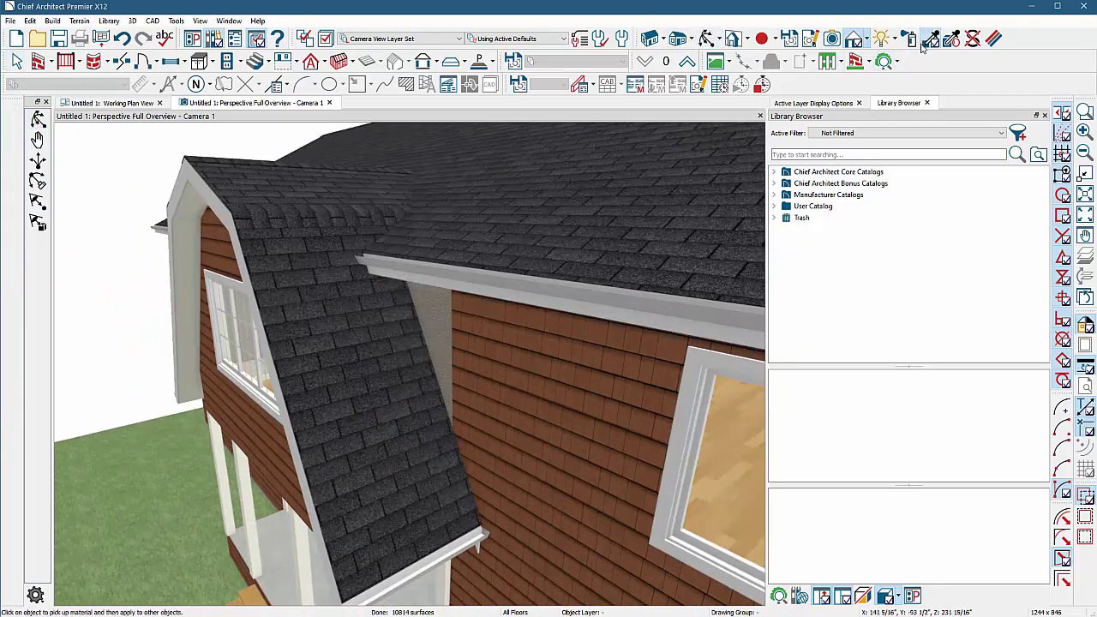
pyautogui.press('m')
pyautogui.click(454, 341)
# - From the front, extend the left upper wall out to the gable
pyautogui.click(707, 39)
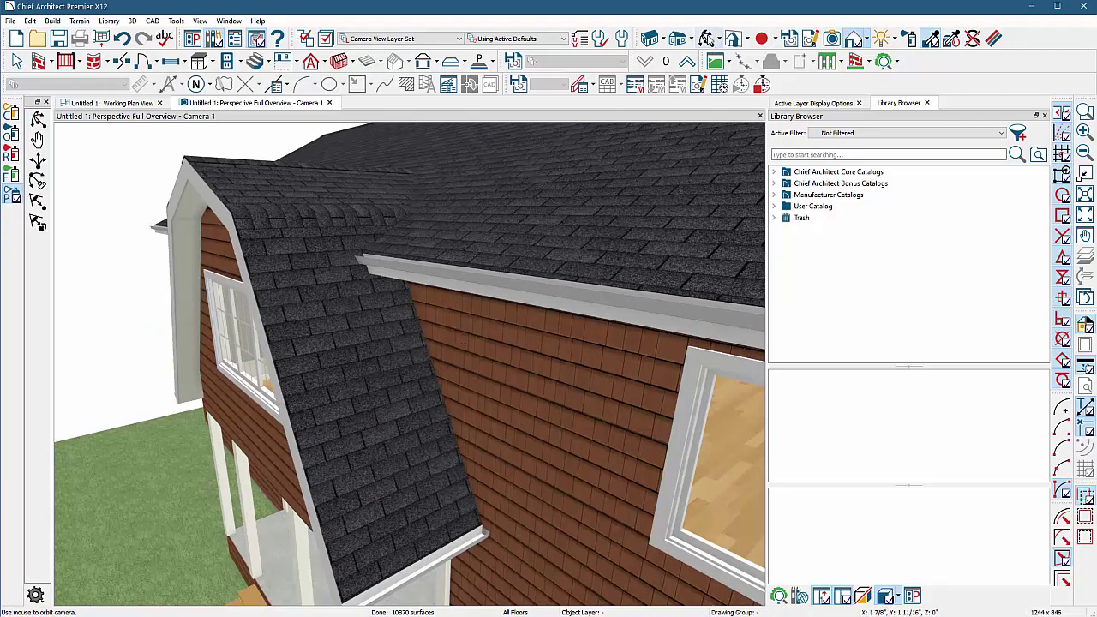
pyautogui.moveTo(463, 325); pyautogui.dragTo(565, 281)
pyautogui.scroll(5, 364, 278)
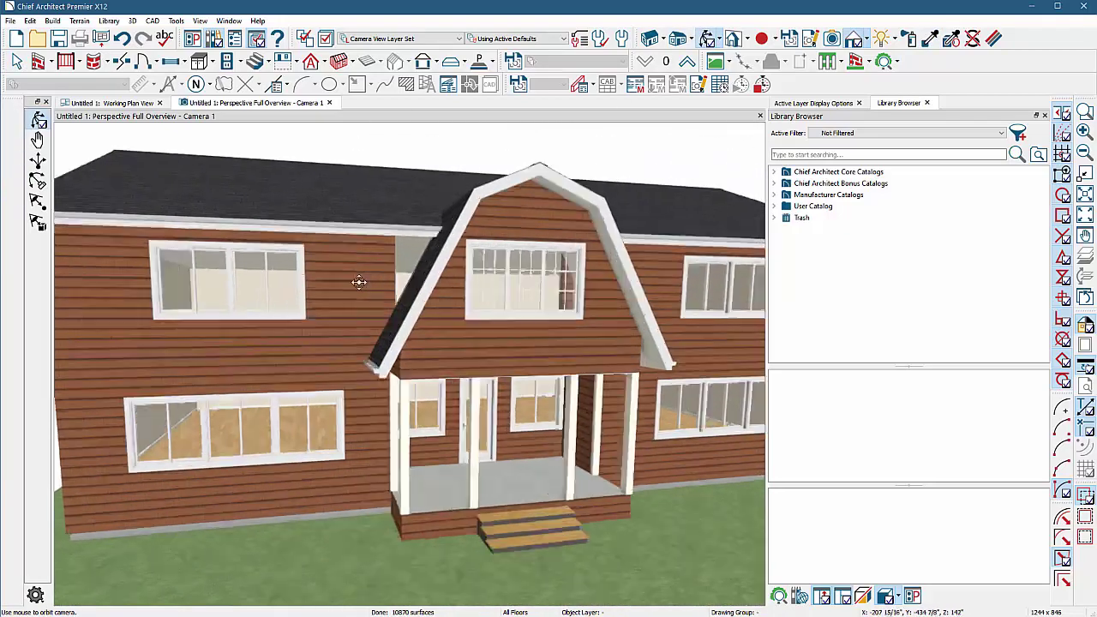
pyautogui.press('space')
pyautogui.click(400, 242)
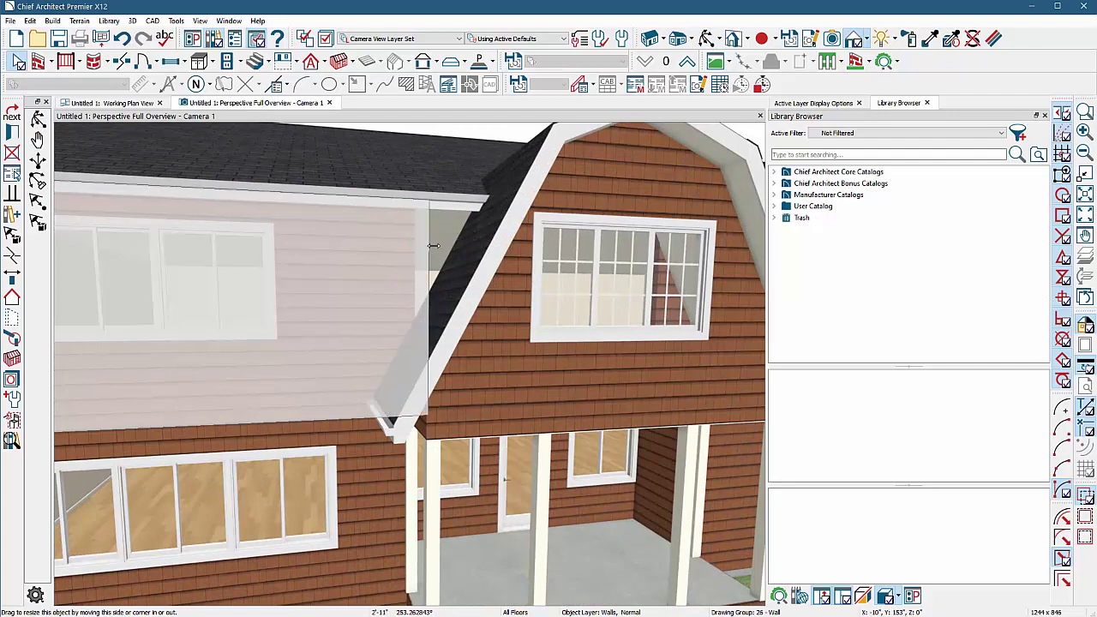
pyautogui.moveTo(433, 246); pyautogui.dragTo(473, 246)
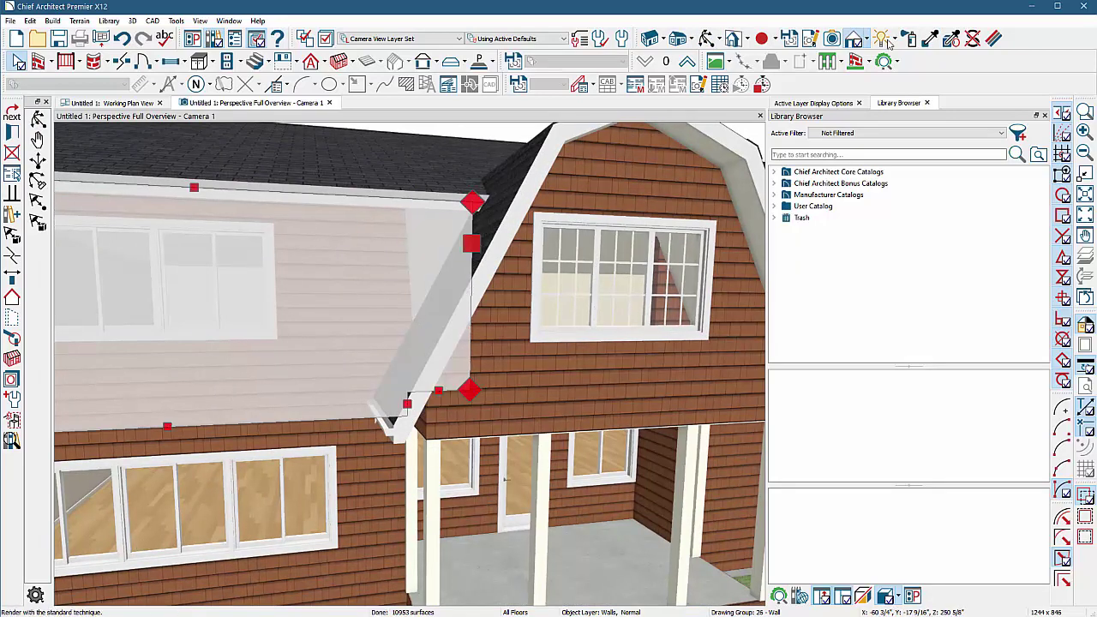
# - Inside the attic, move the short wall by the chimney so its end reaches toward the dormer
pyautogui.click(930, 39)
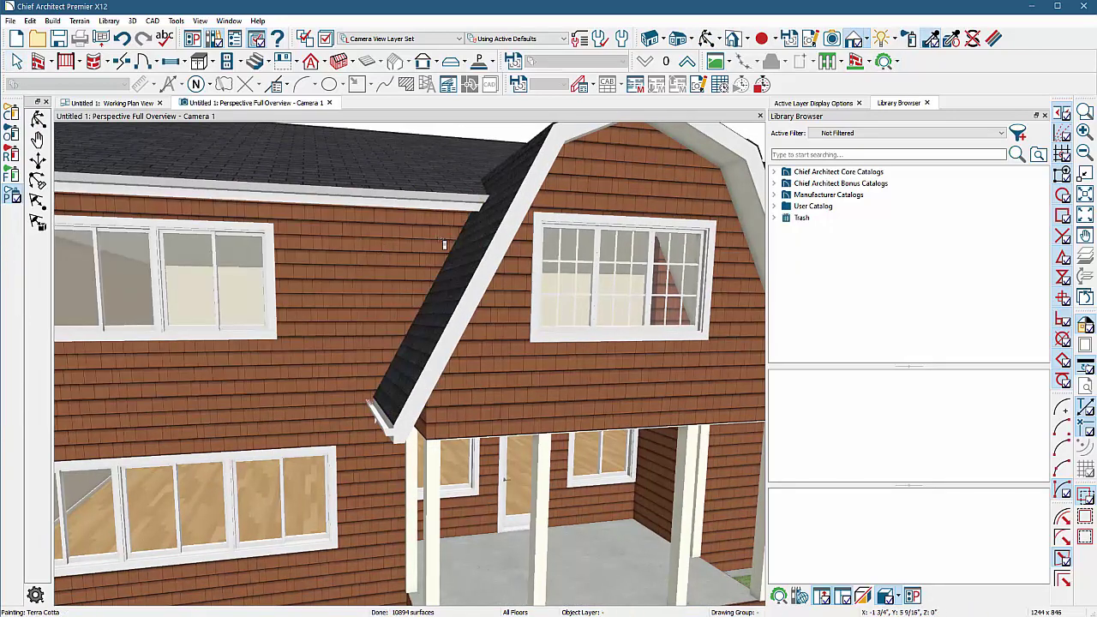
pyautogui.scroll(-2, 443, 245)
pyautogui.press('space')
pyautogui.scroll(8, 370, 279)
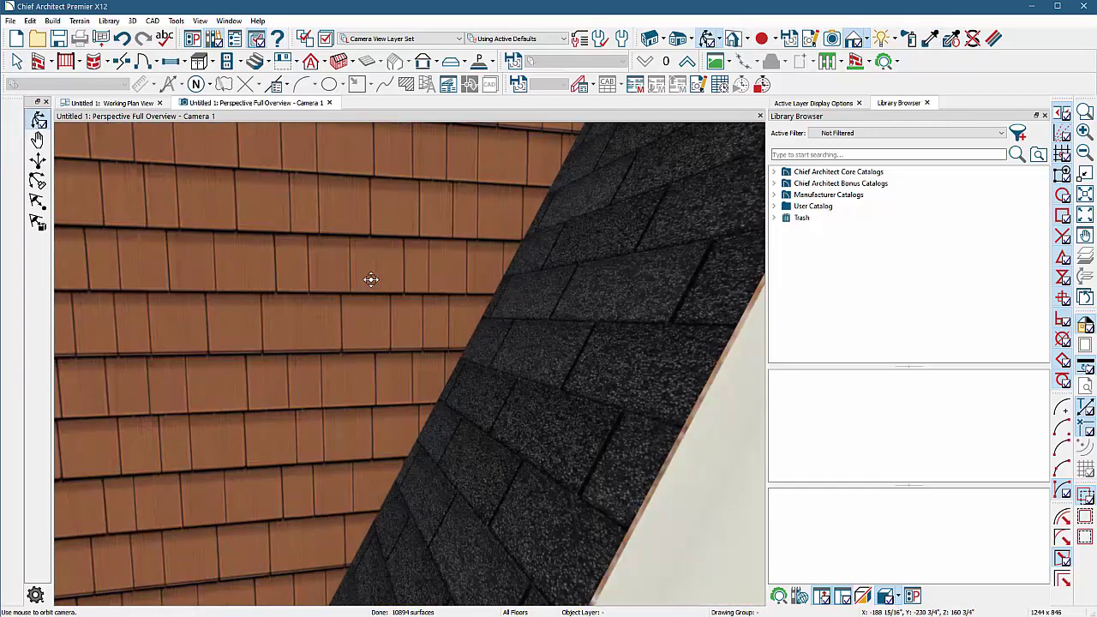
pyautogui.scroll(5, 370, 279)
pyautogui.moveTo(330, 286); pyautogui.dragTo(658, 272)
pyautogui.moveTo(149, 400); pyautogui.dragTo(112, 413)
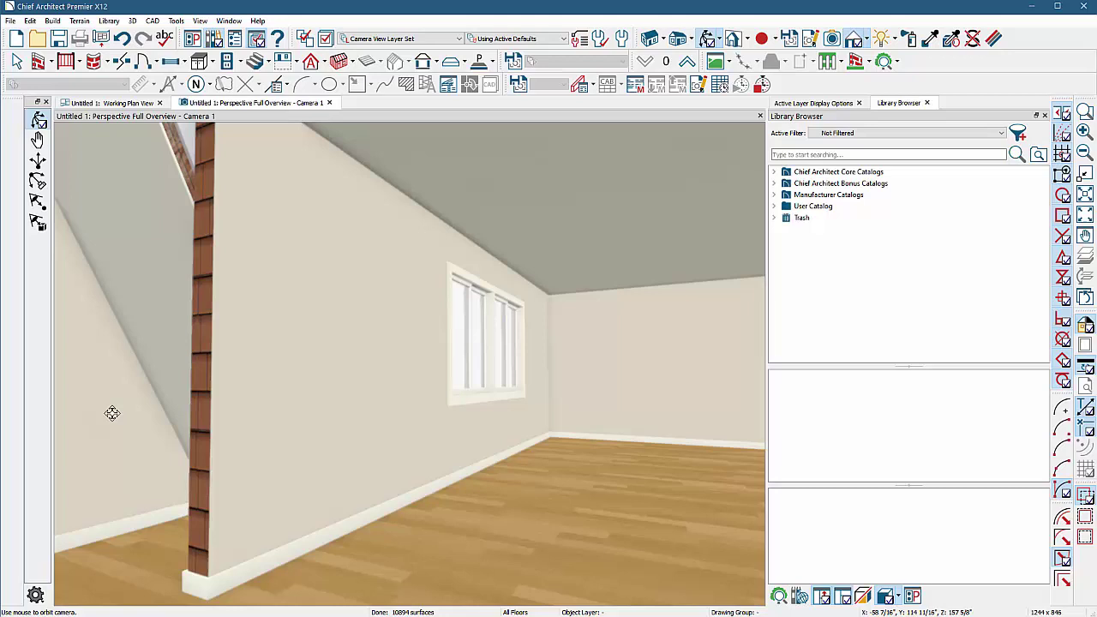
pyautogui.moveTo(246, 479); pyautogui.dragTo(242, 343)
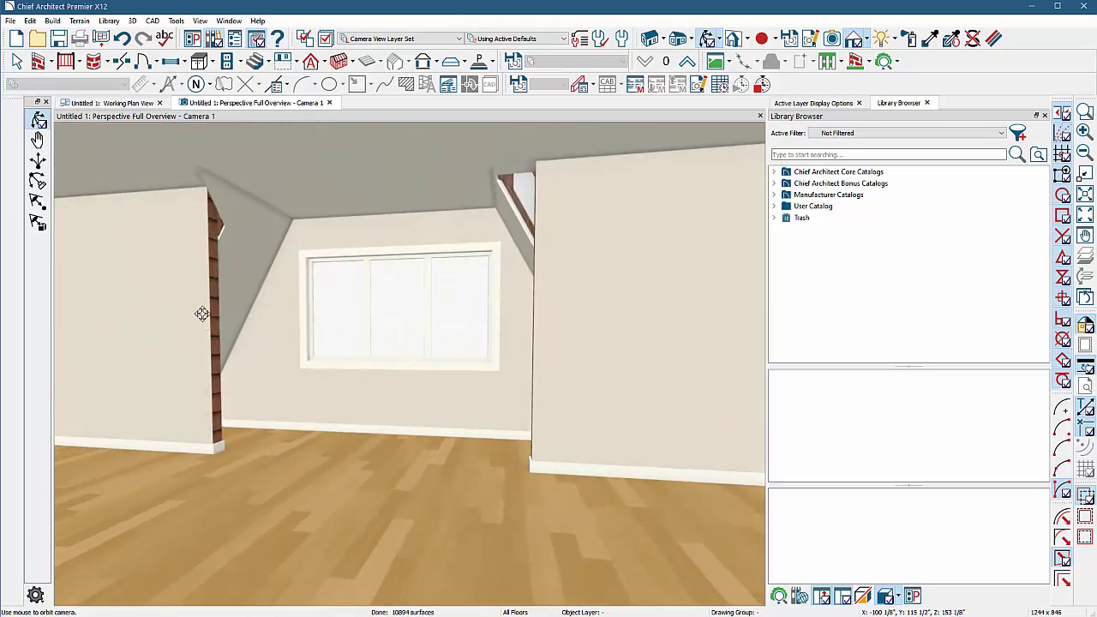
pyautogui.click(188, 396)
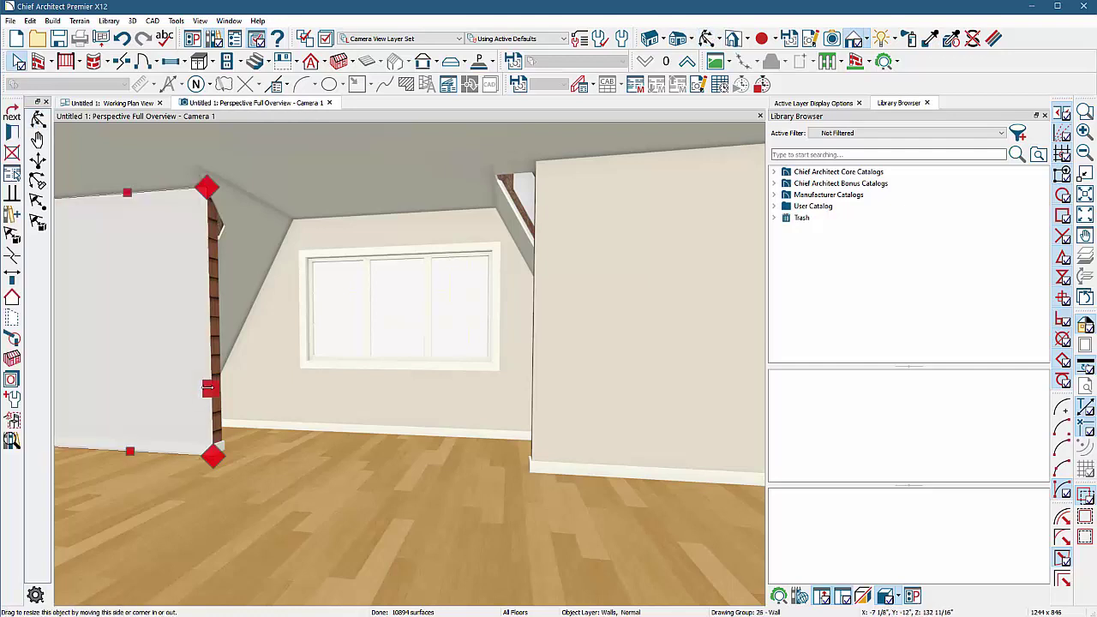
pyautogui.press('Delete')
pyautogui.click(129, 411)
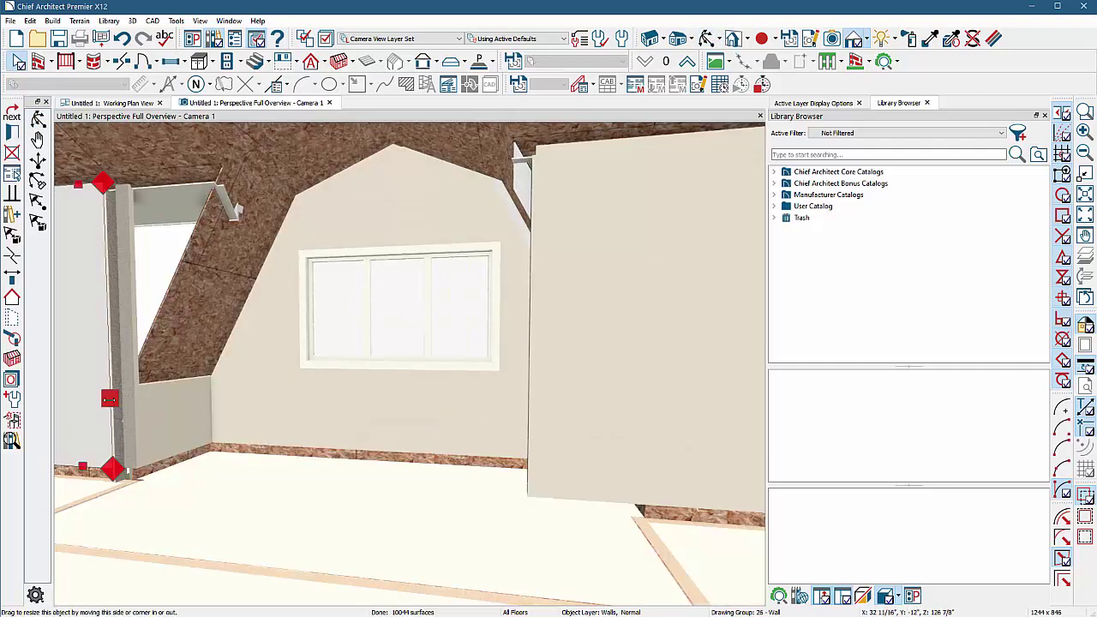
pyautogui.moveTo(129, 412); pyautogui.dragTo(151, 440)
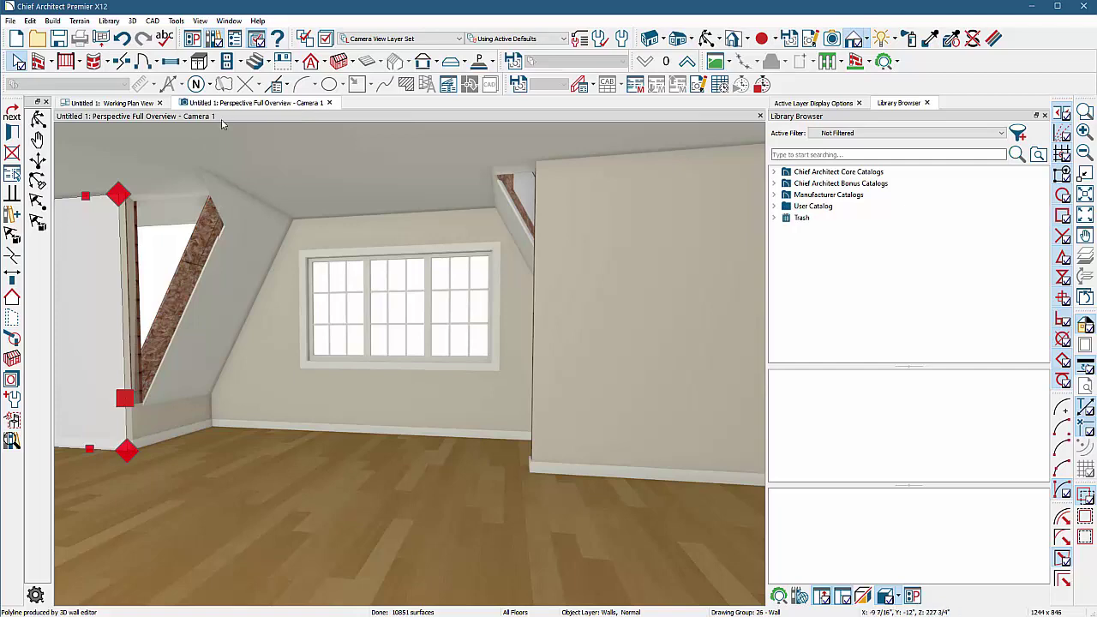
# - Select the right upper exterior wall, then orbit to a raised three-quarter view of the house
pyautogui.click(37, 120)
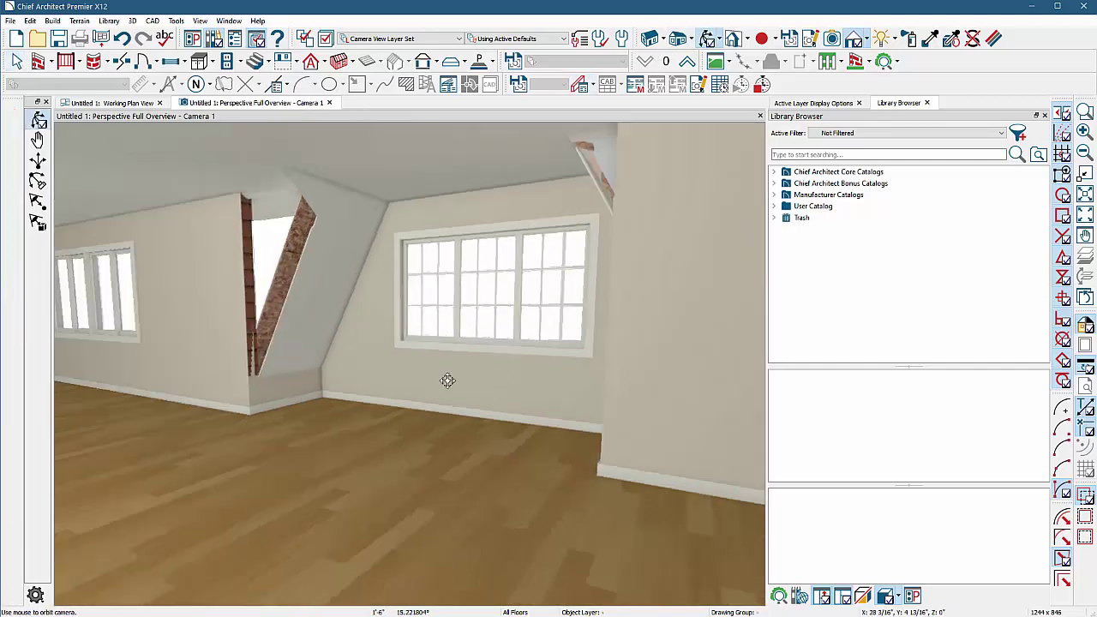
pyautogui.moveTo(446, 379); pyautogui.dragTo(235, 367)
pyautogui.scroll(5, 248, 366)
pyautogui.scroll(-5, 247, 366)
pyautogui.scroll(3, 369, 355)
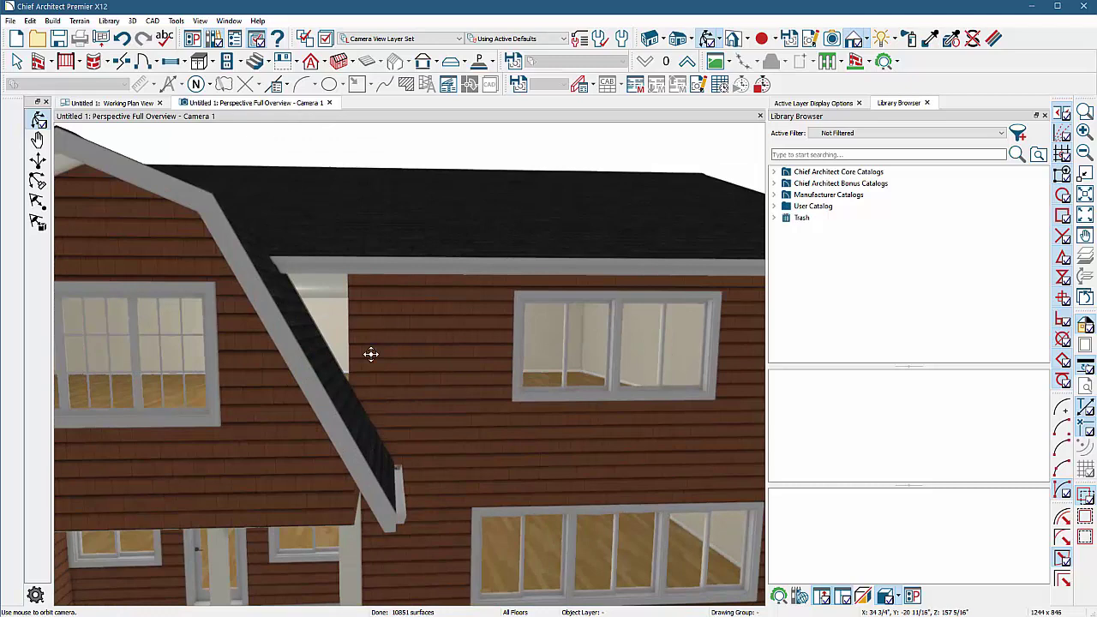
pyautogui.press('space')
pyautogui.click(360, 342)
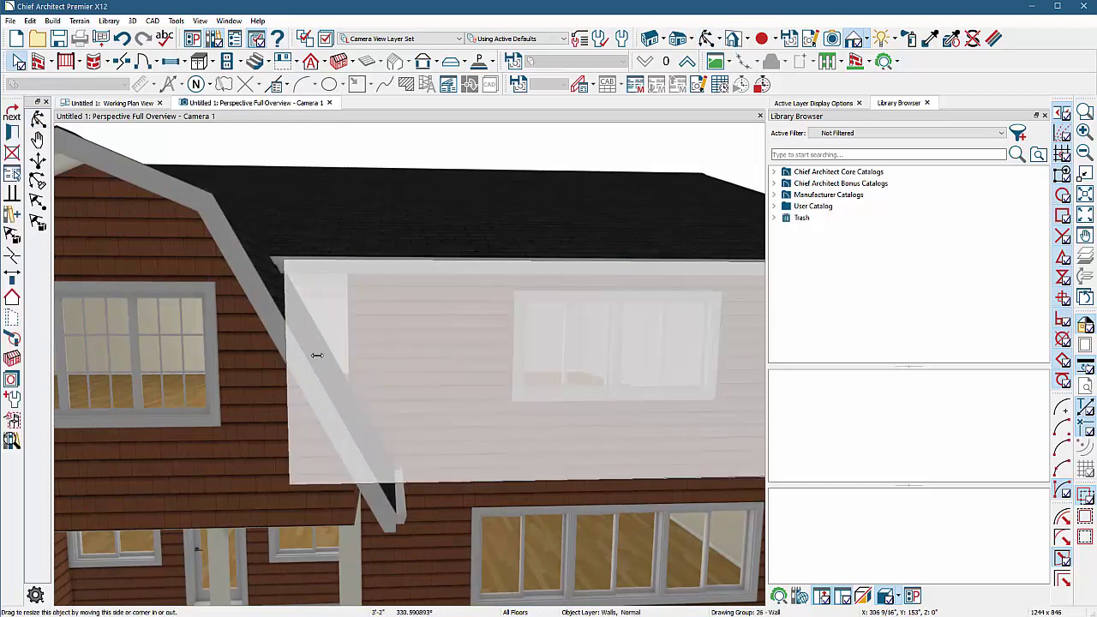
pyautogui.press('space')
pyautogui.scroll(-5, 509, 278)
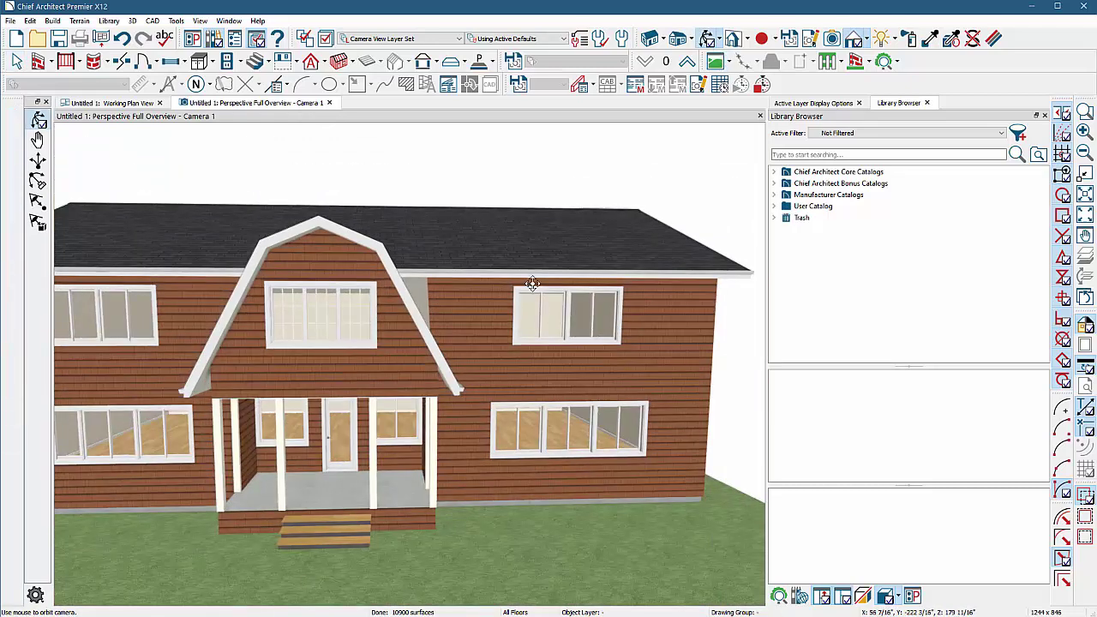
pyautogui.moveTo(509, 278); pyautogui.dragTo(620, 154)
# - Switch to Mouse-Orbit Camera and orbit to a frontal view of the house
pyautogui.click(937, 38)
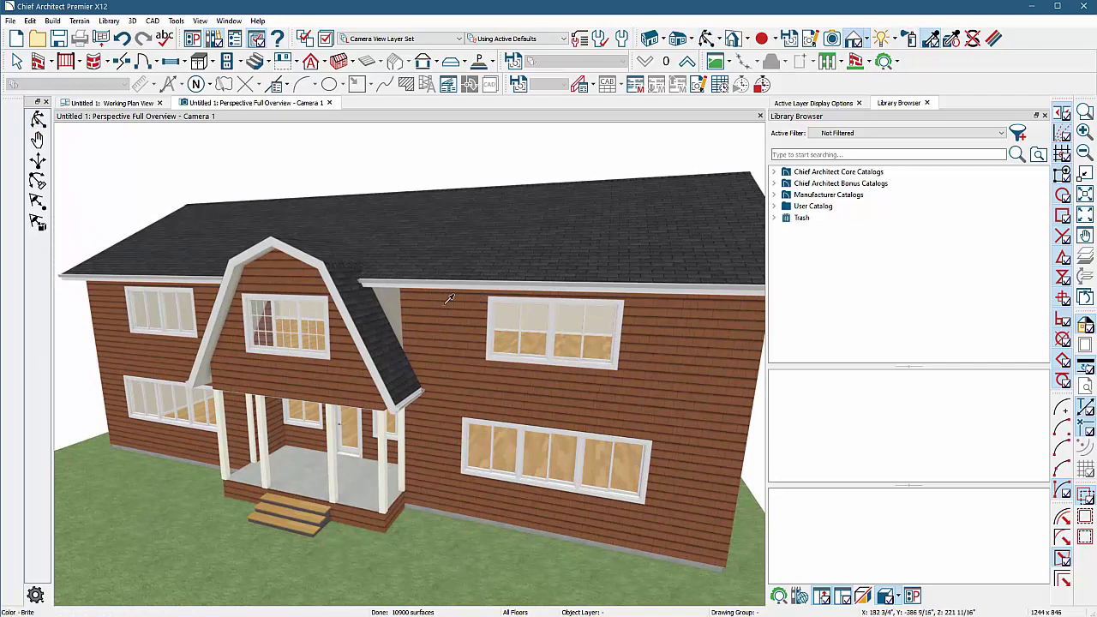
pyautogui.click(718, 39)
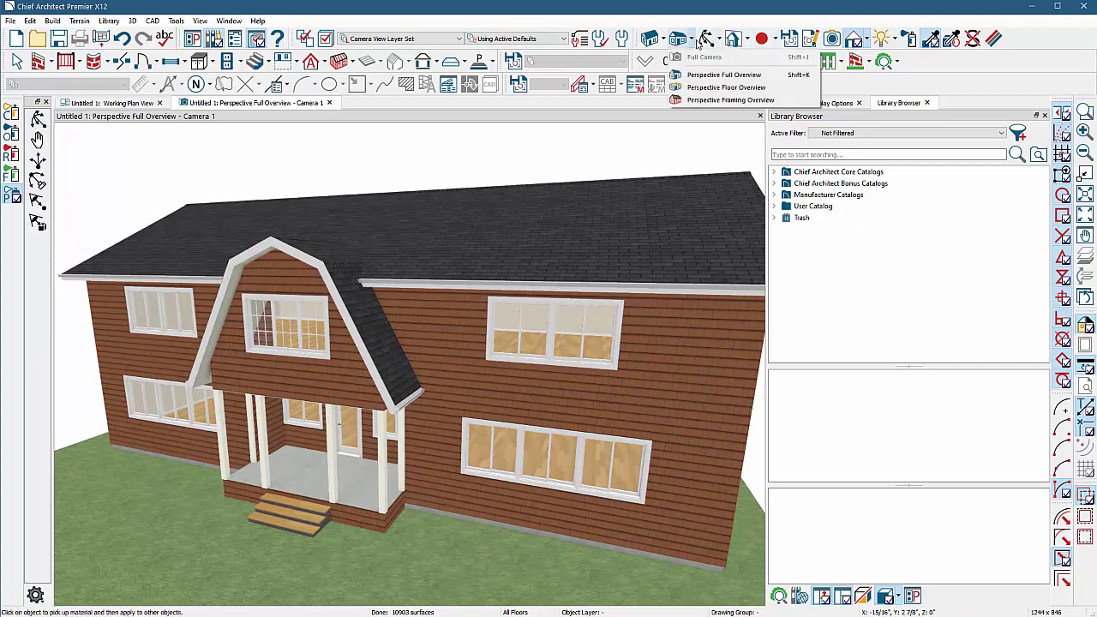
pyautogui.click(698, 50)
pyautogui.moveTo(320, 341); pyautogui.dragTo(401, 324)
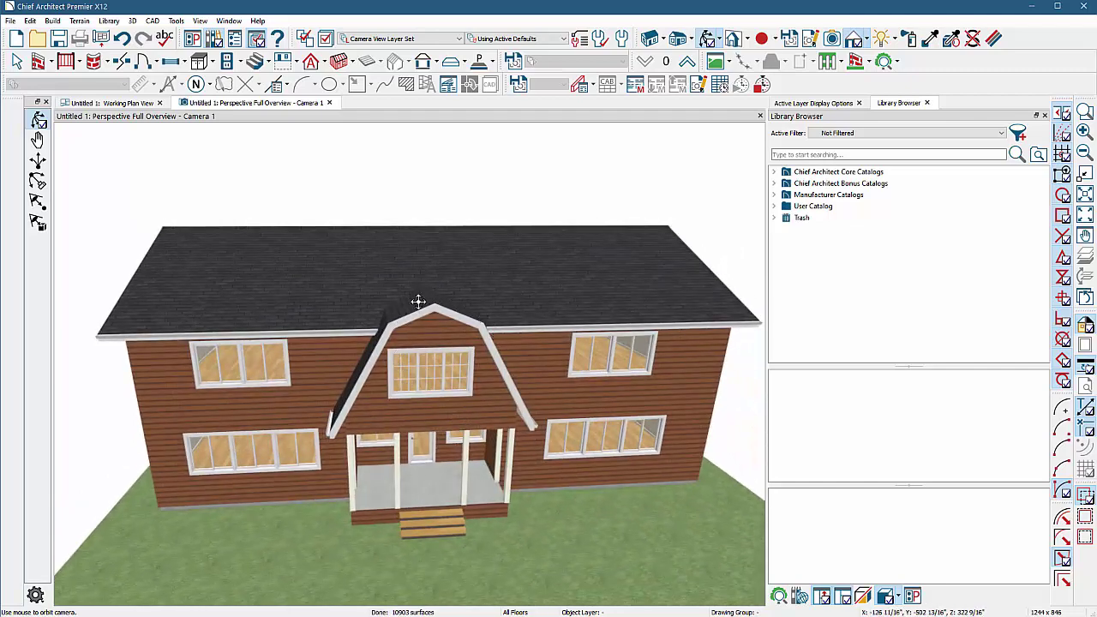
pyautogui.moveTo(498, 352); pyautogui.dragTo(520, 410)
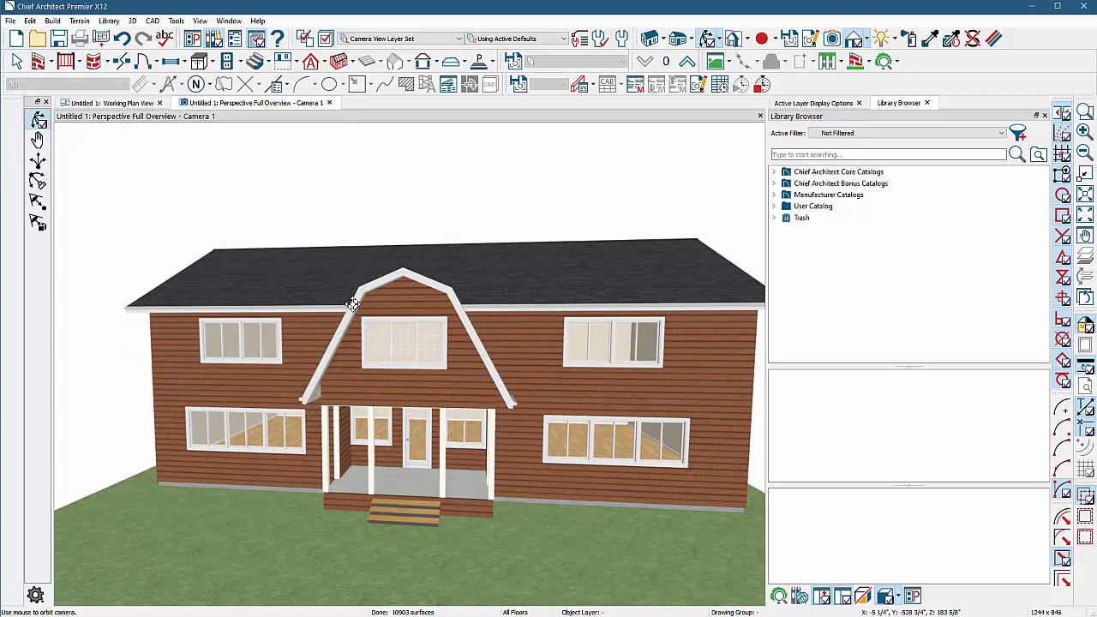
# - Check the left side and roof, then bring the Gmail reference house photo beside the model
pyautogui.moveTo(400, 354)
pyautogui.mouseDown()
pyautogui.moveTo(502, 357)
pyautogui.moveTo(416, 354)
pyautogui.mouseUp()
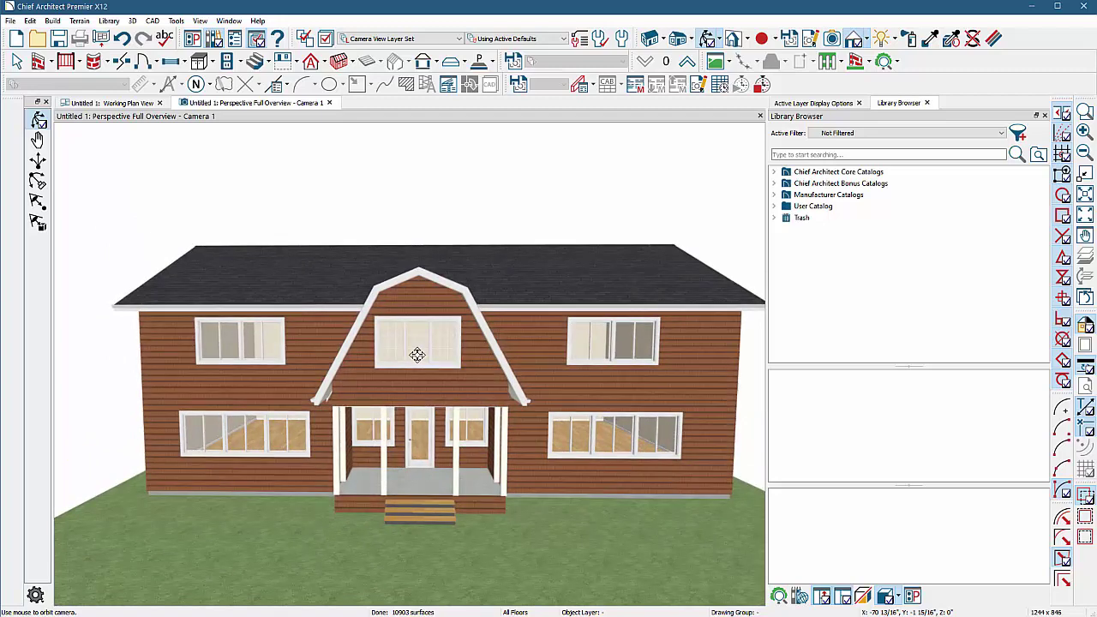
pyautogui.moveTo(417, 354); pyautogui.dragTo(99, 611)
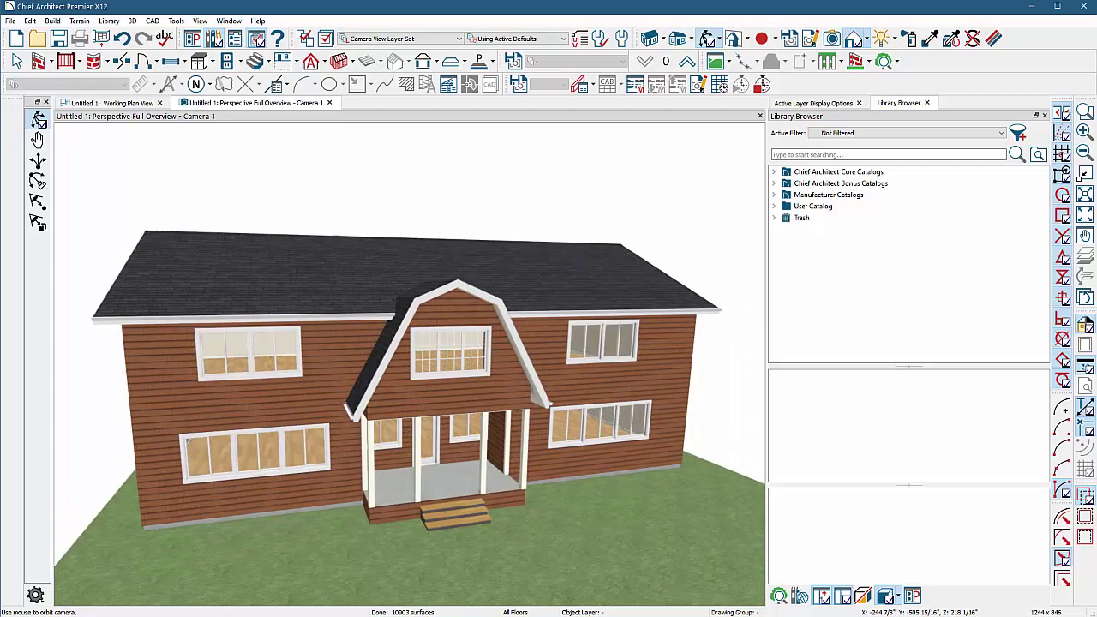
pyautogui.hotkey('alt', 'Tab')
pyautogui.moveTo(421, 44); pyautogui.dragTo(151, 75)
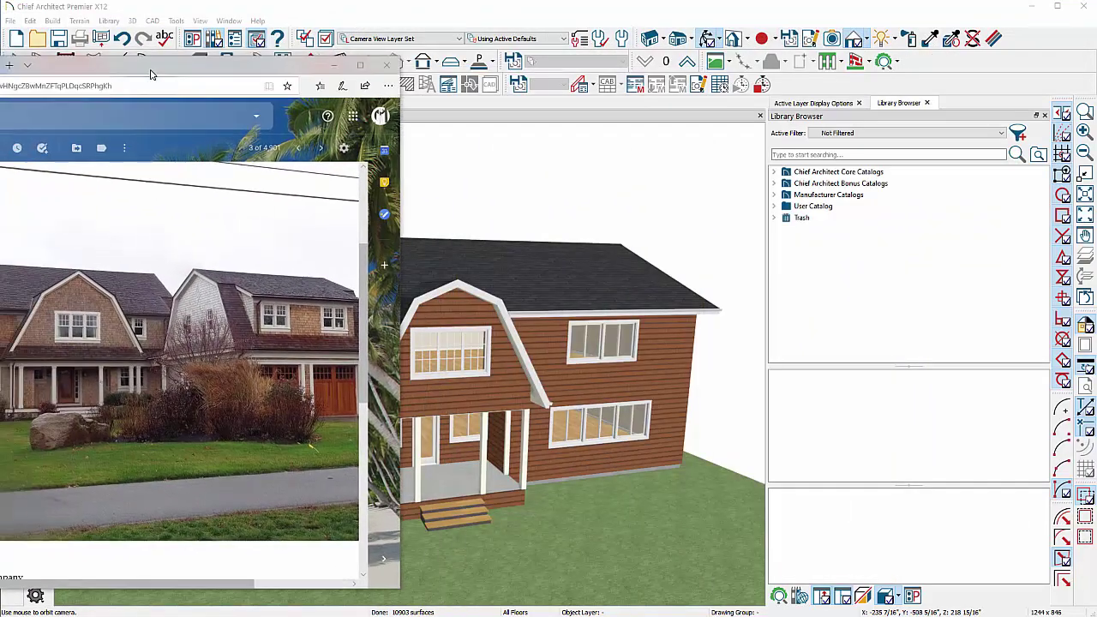
pyautogui.moveTo(714, 372); pyautogui.dragTo(712, 296)
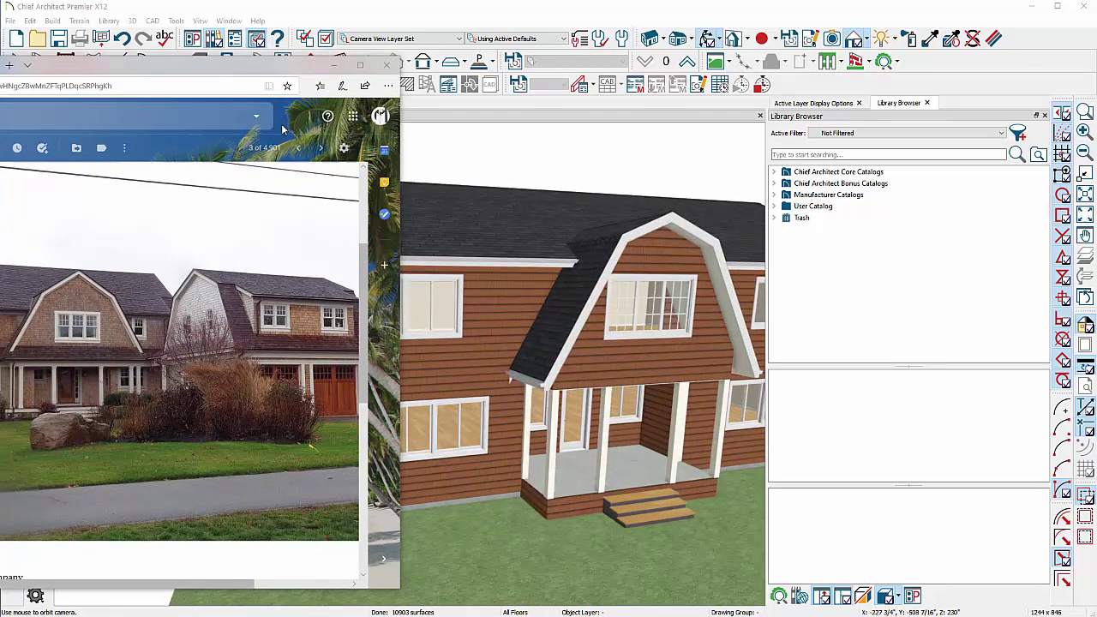
pyautogui.moveTo(202, 66); pyautogui.dragTo(240, 72)
pyautogui.click(182, 256)
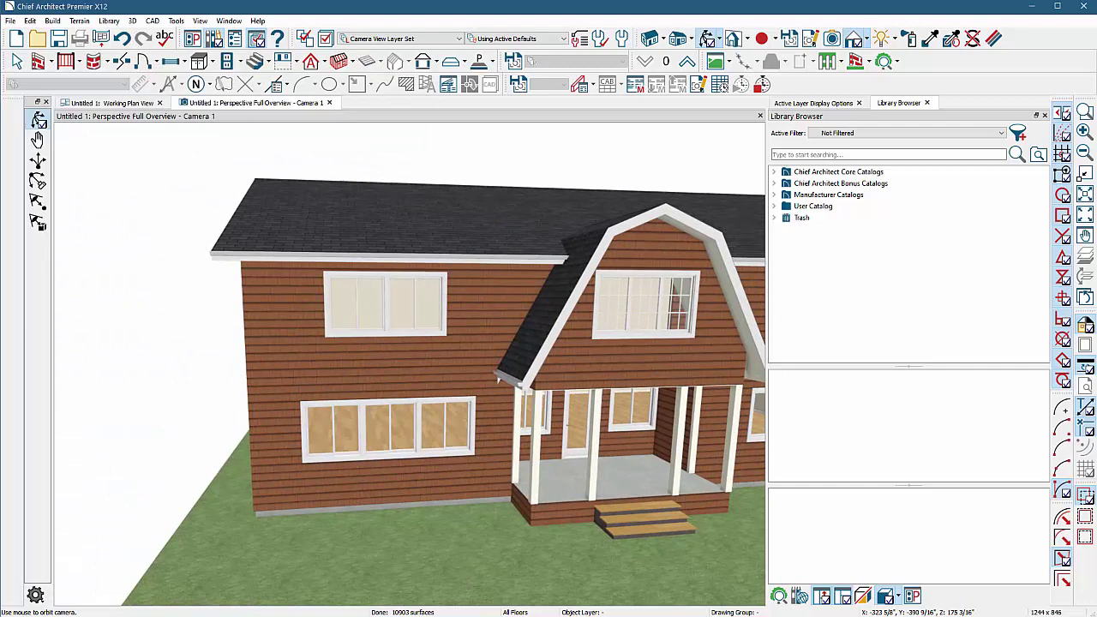
pyautogui.hotkey('alt', 'Tab')
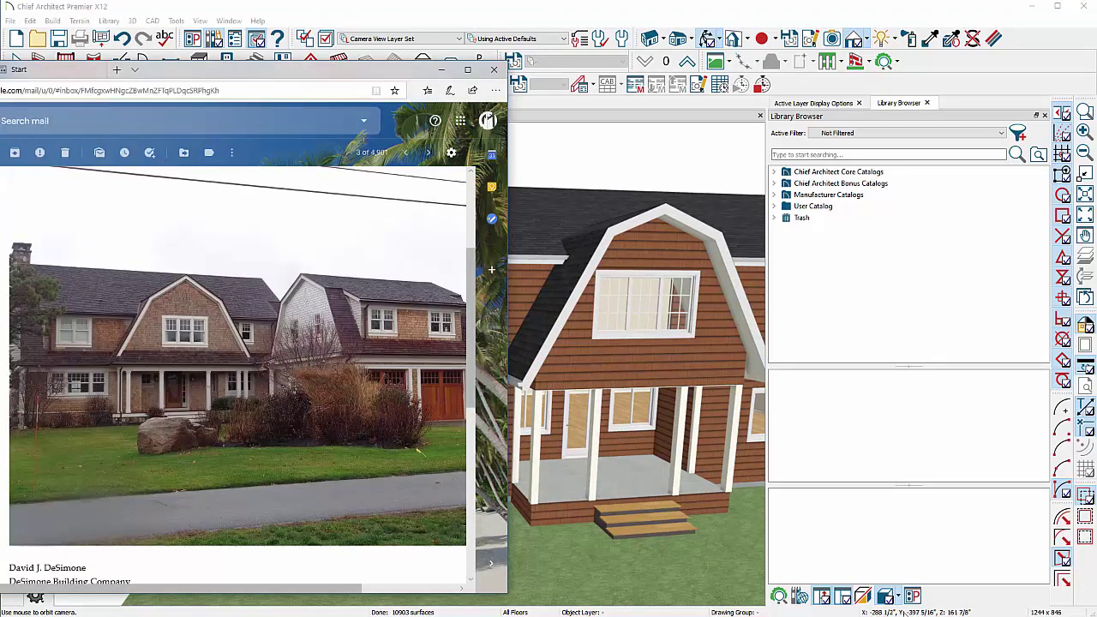